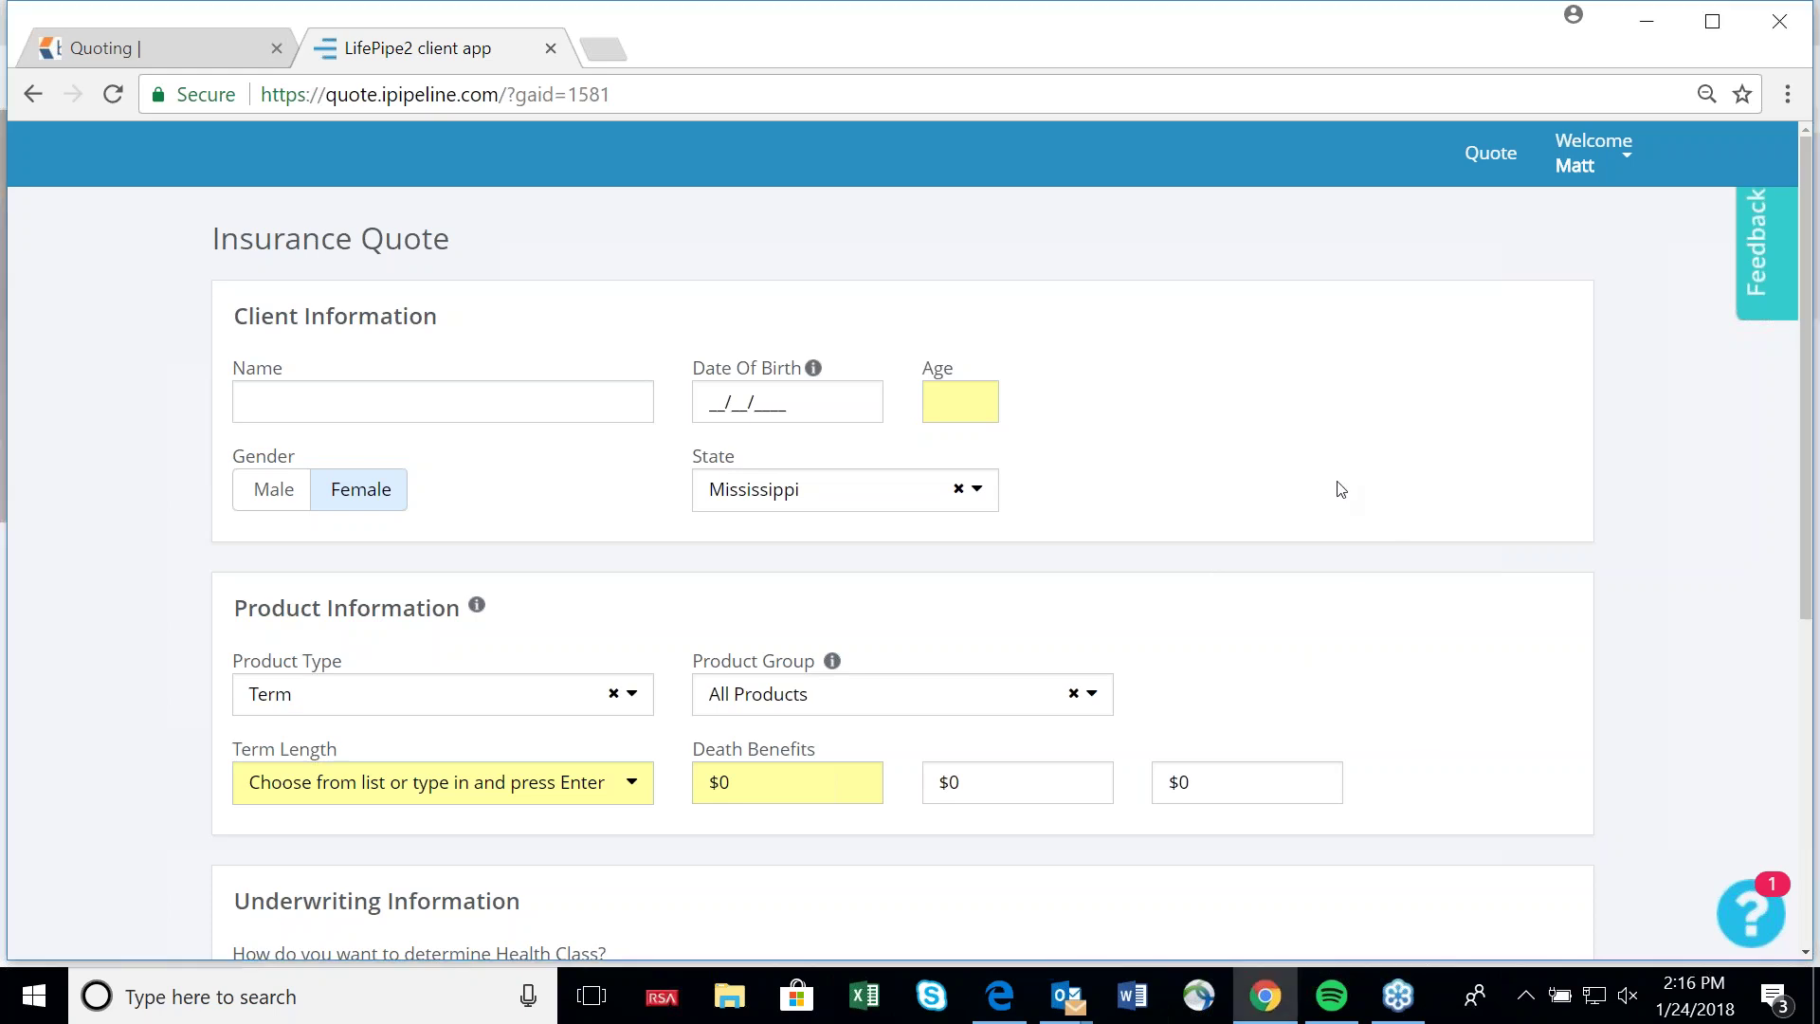
# Enter the client's full name and age 29 on the quote form.
pyautogui.click(537, 384)
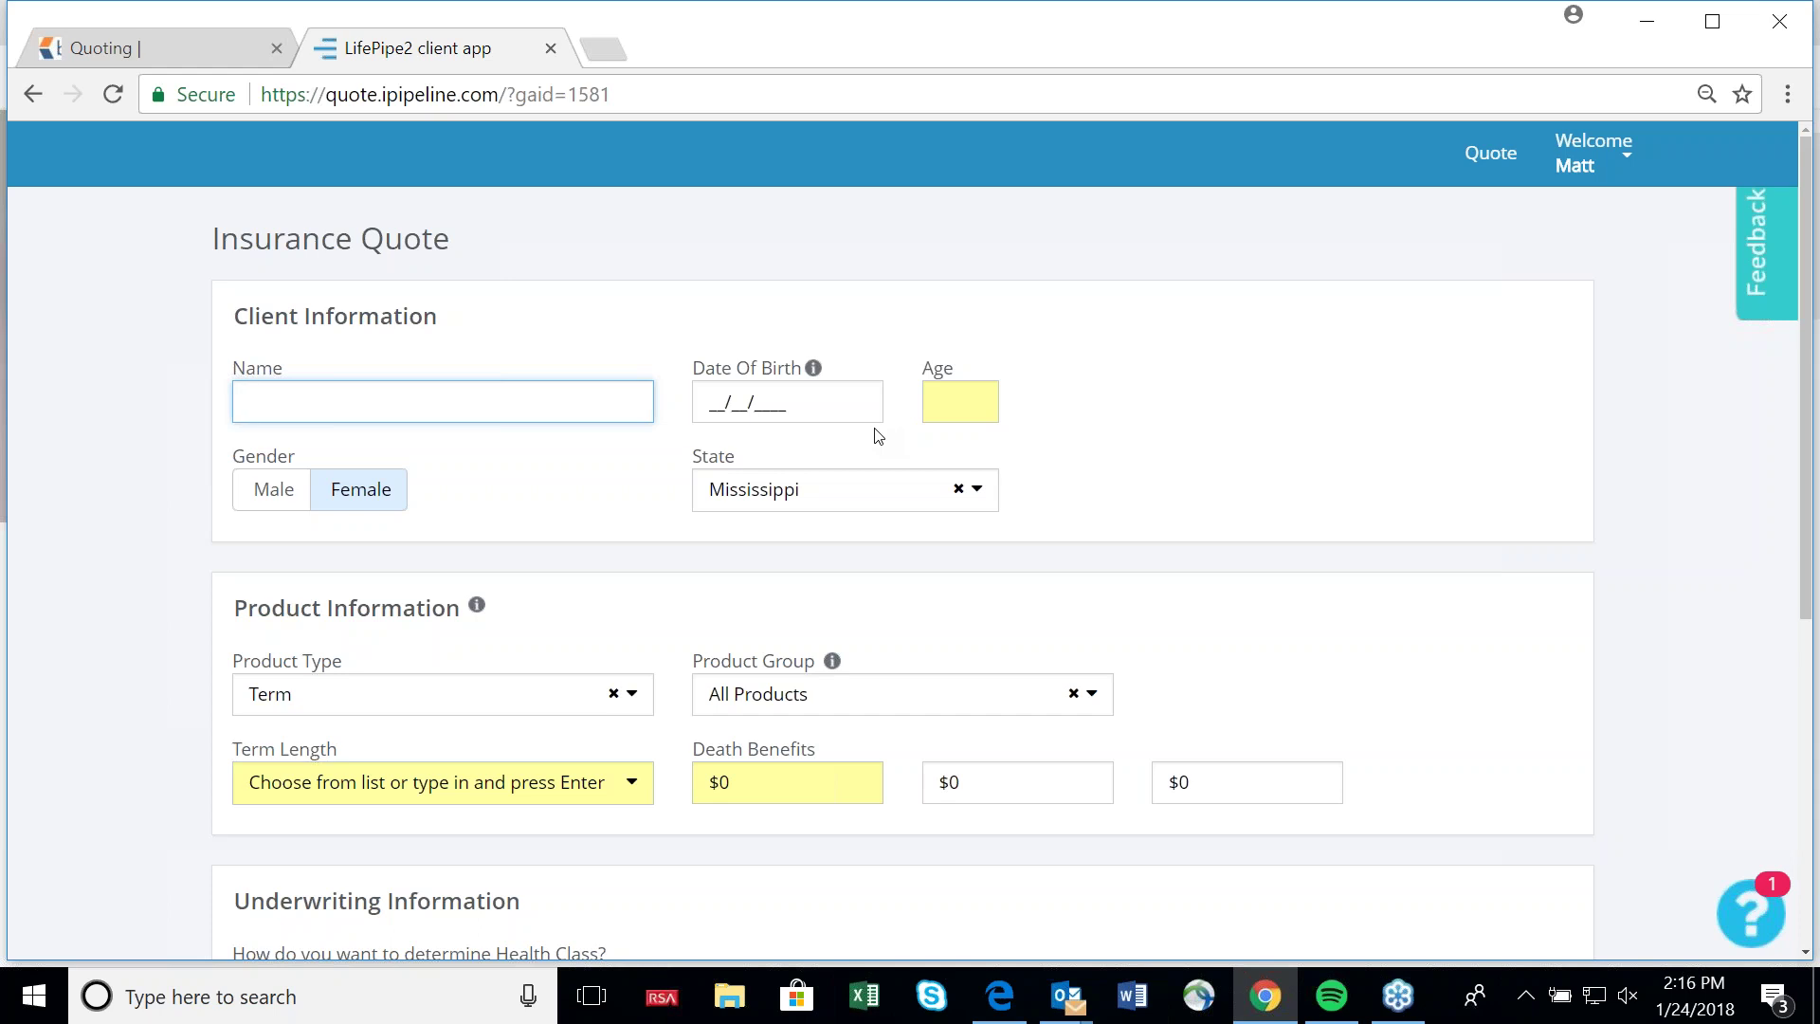
pyautogui.click(1149, 467)
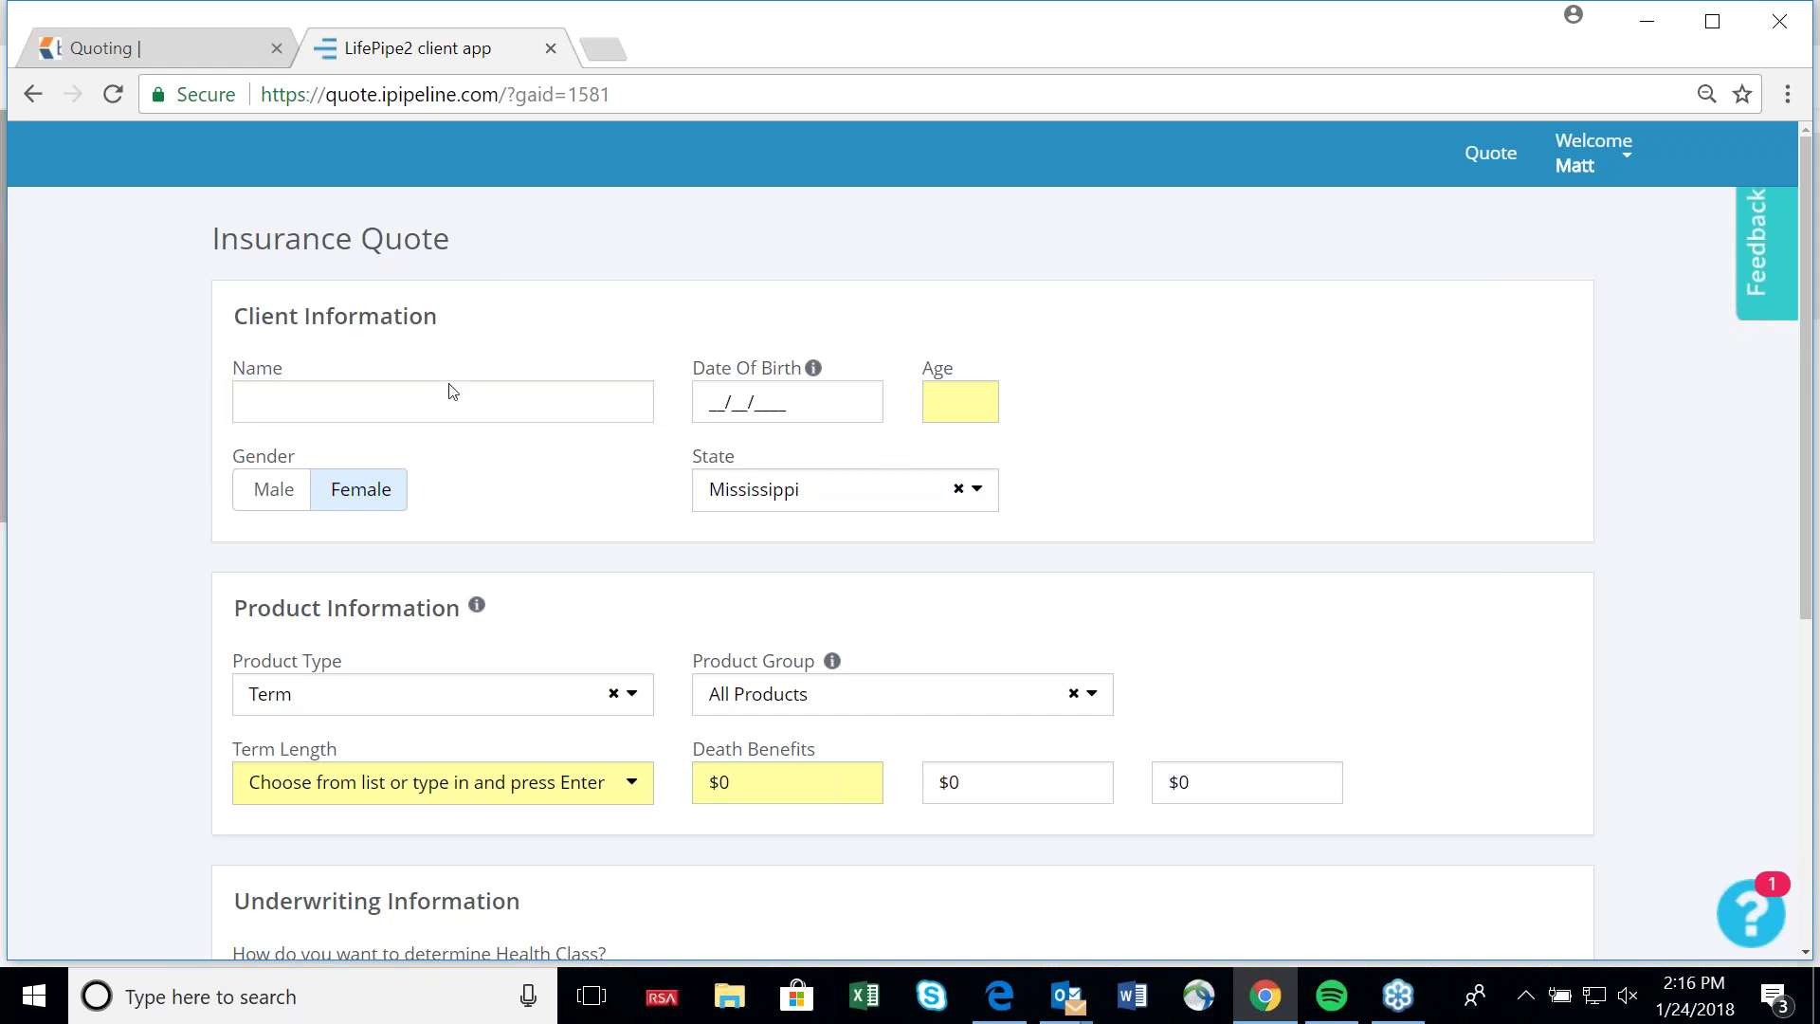
pyautogui.click(392, 412)
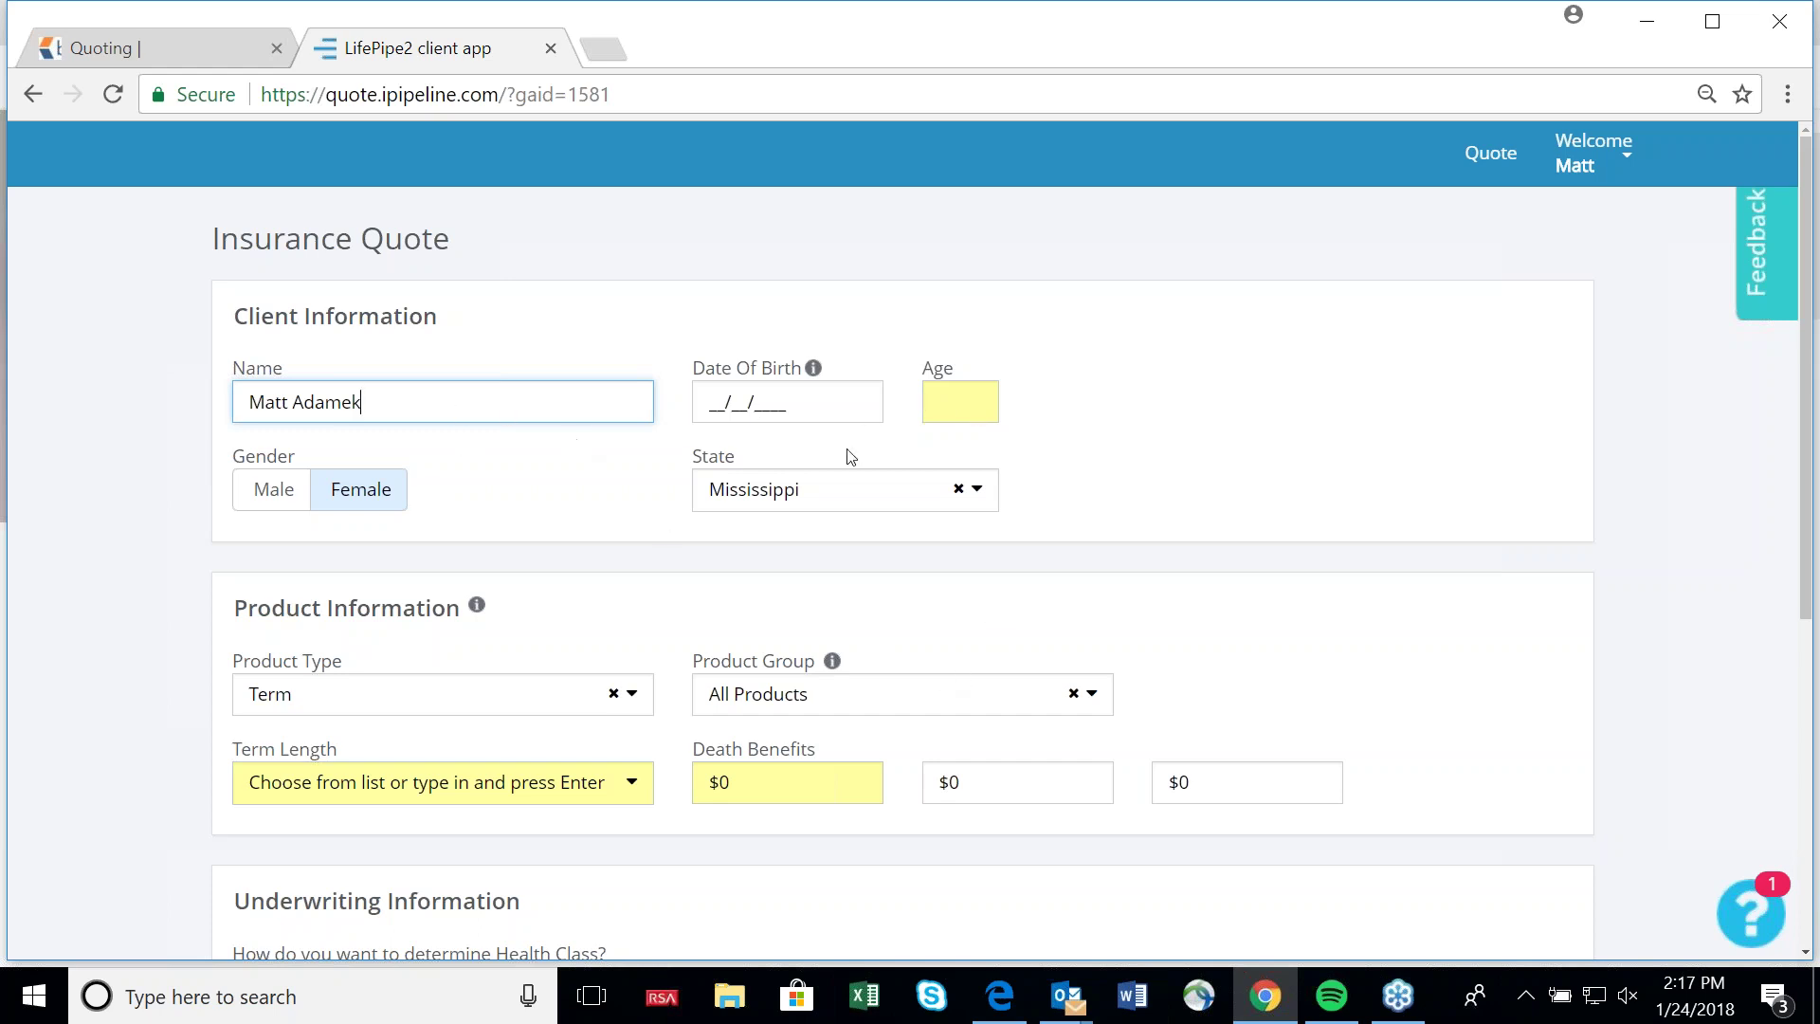
pyautogui.click(962, 405)
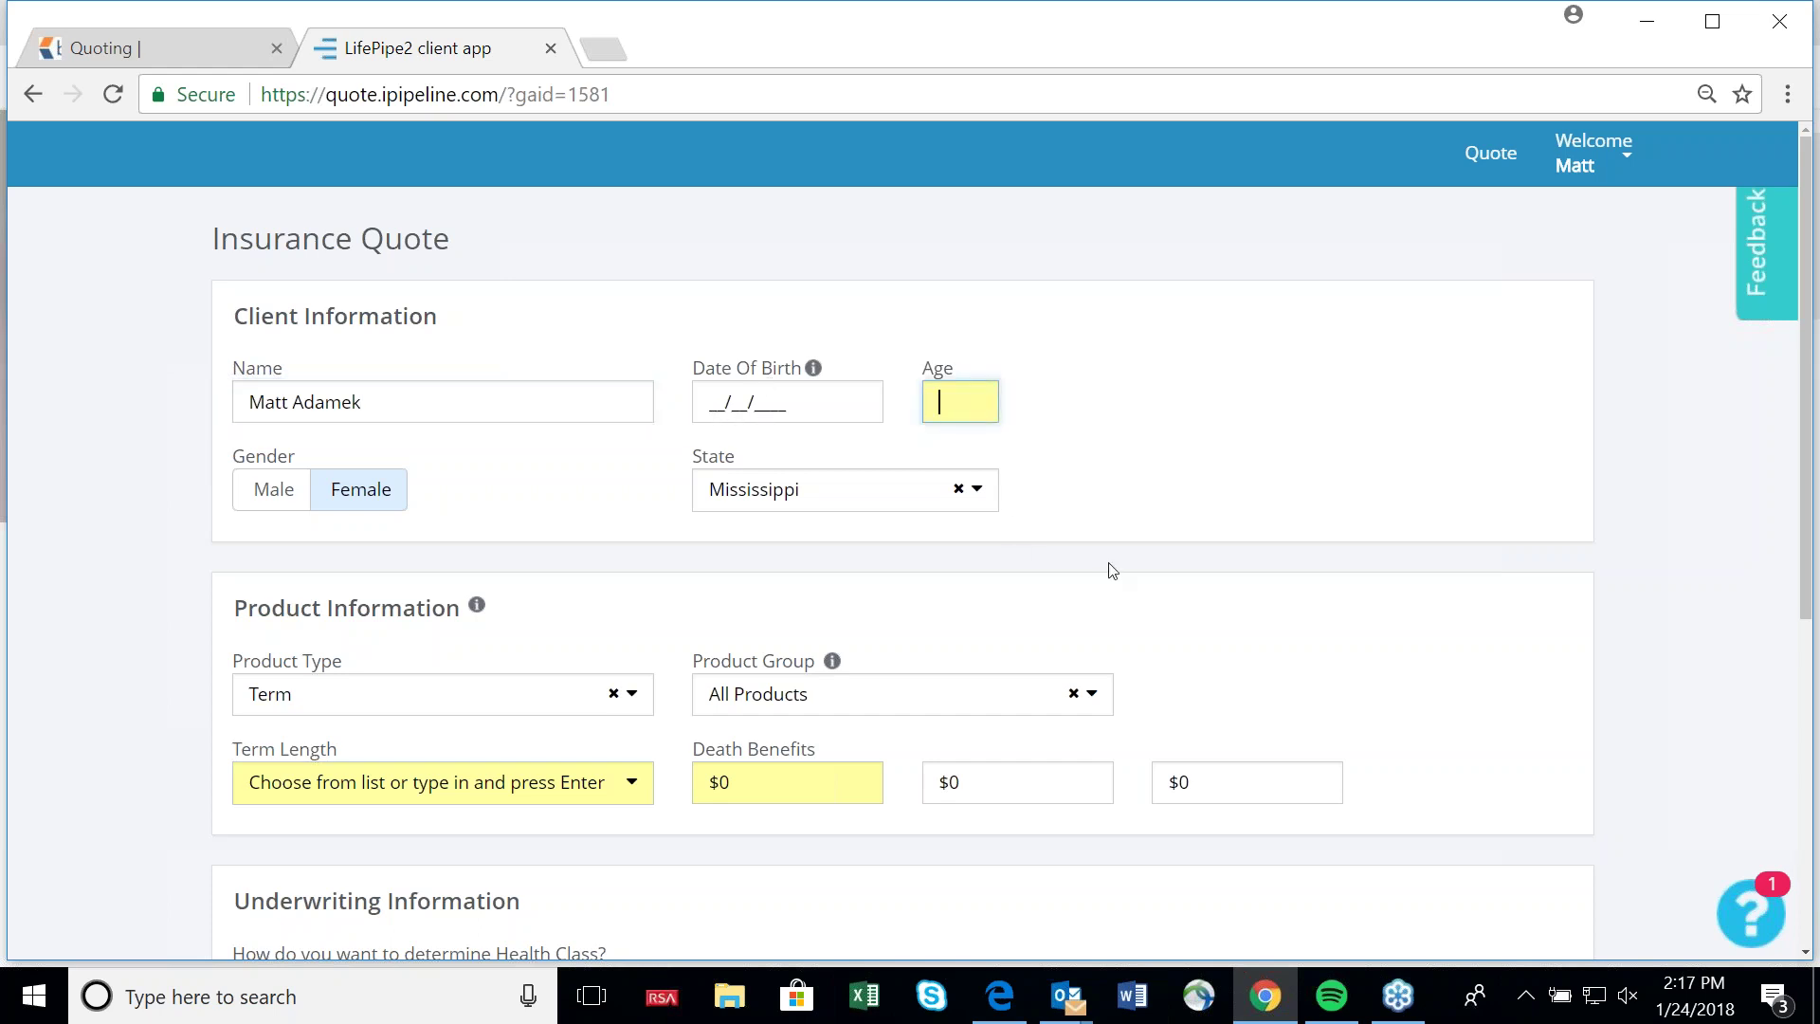
pyautogui.write('29')
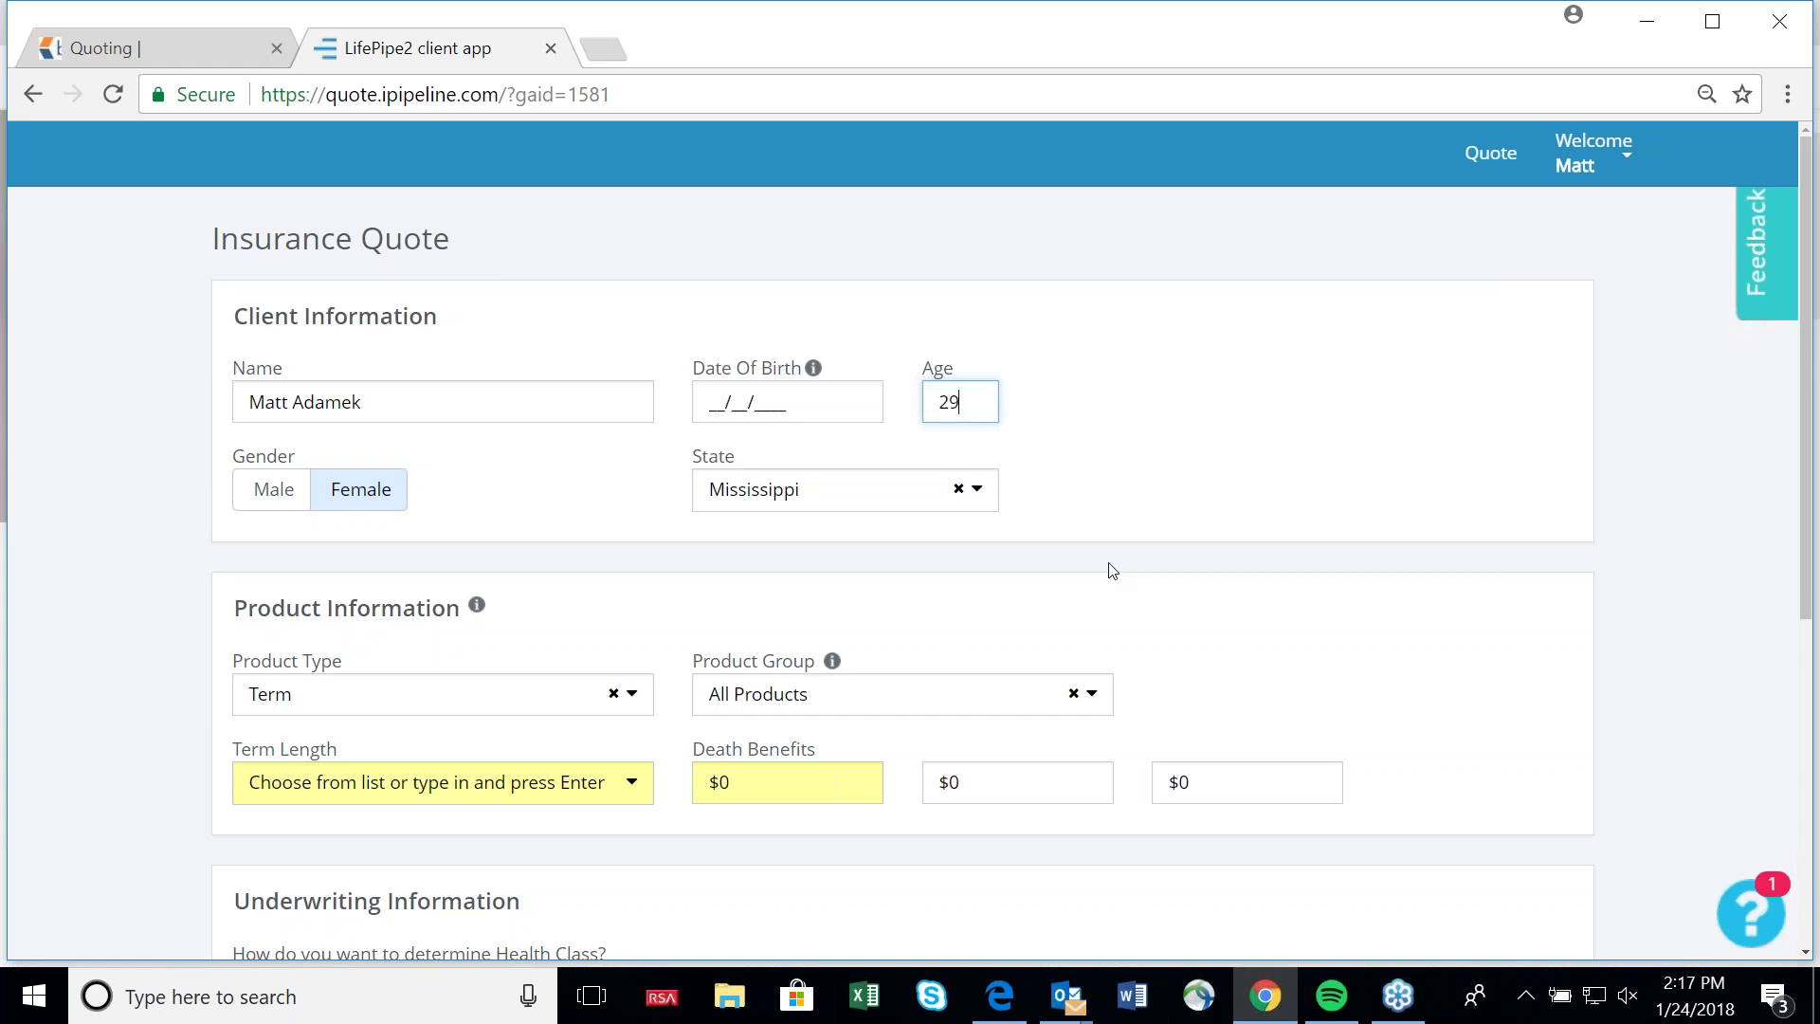
pyautogui.press('Tab')
# Set the gender to Male and the state to Pennsylvania.
pyautogui.click(275, 512)
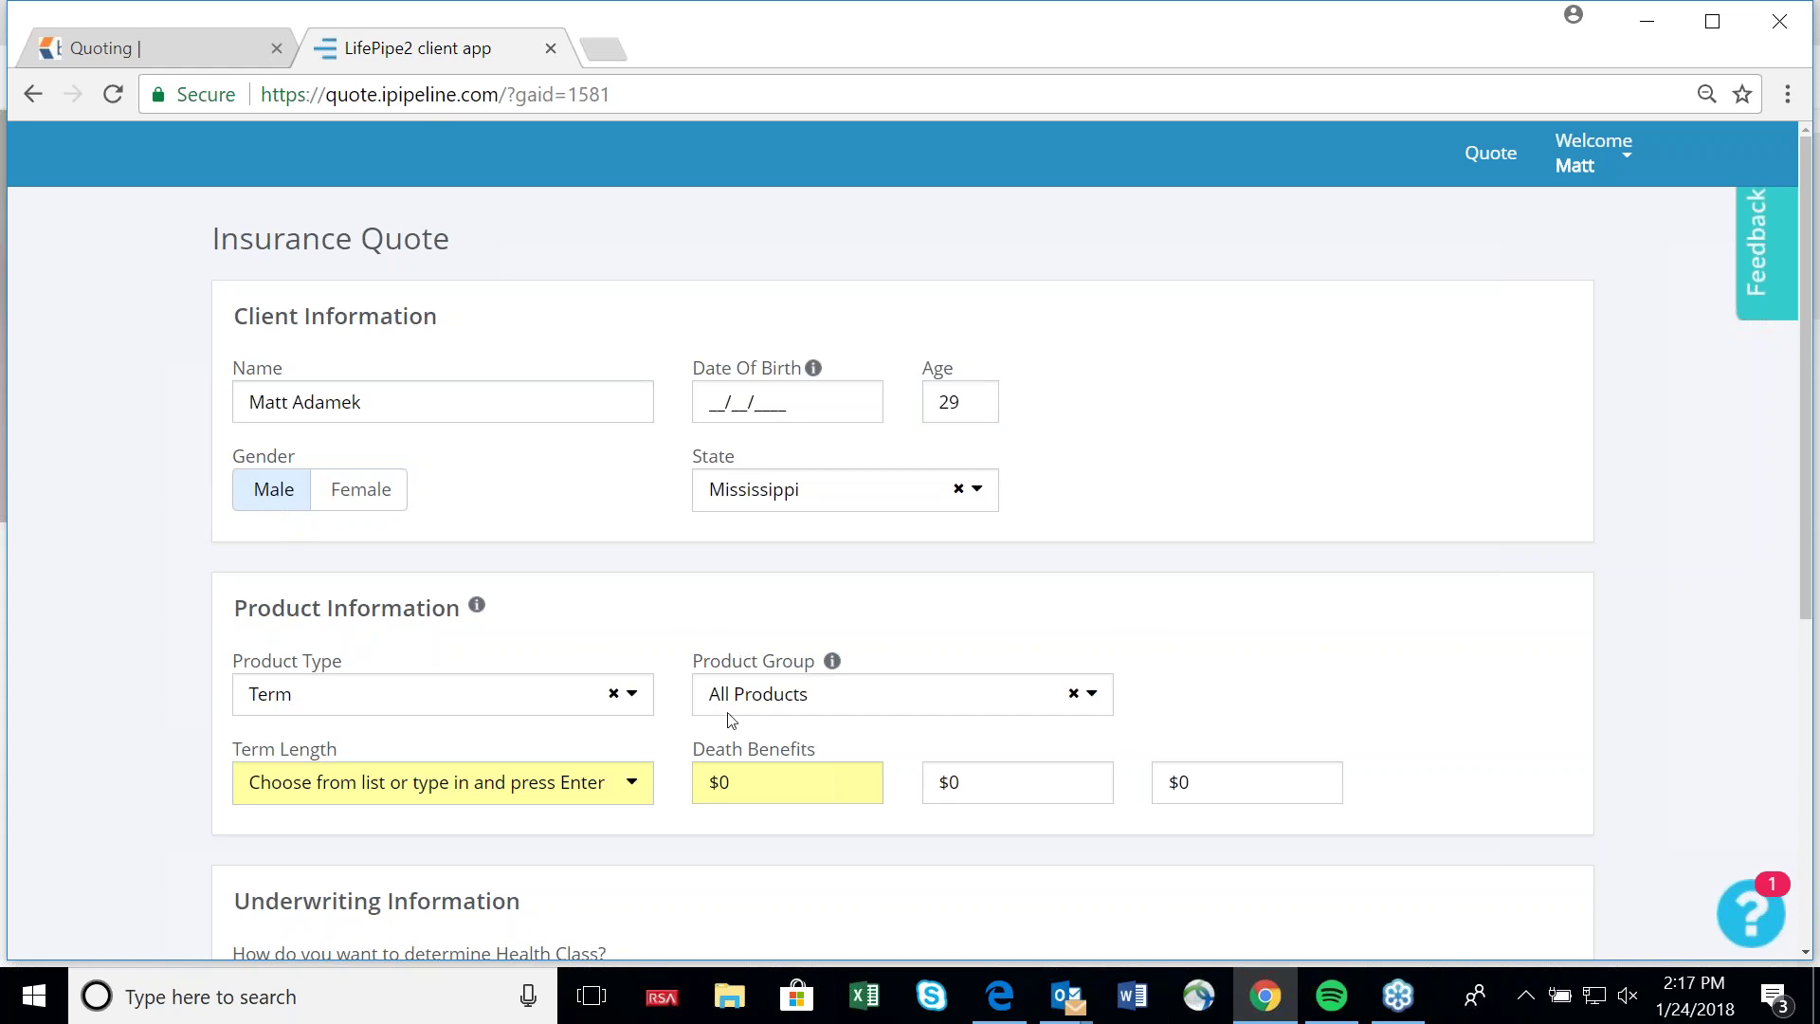
pyautogui.click(901, 491)
pyautogui.write('p')
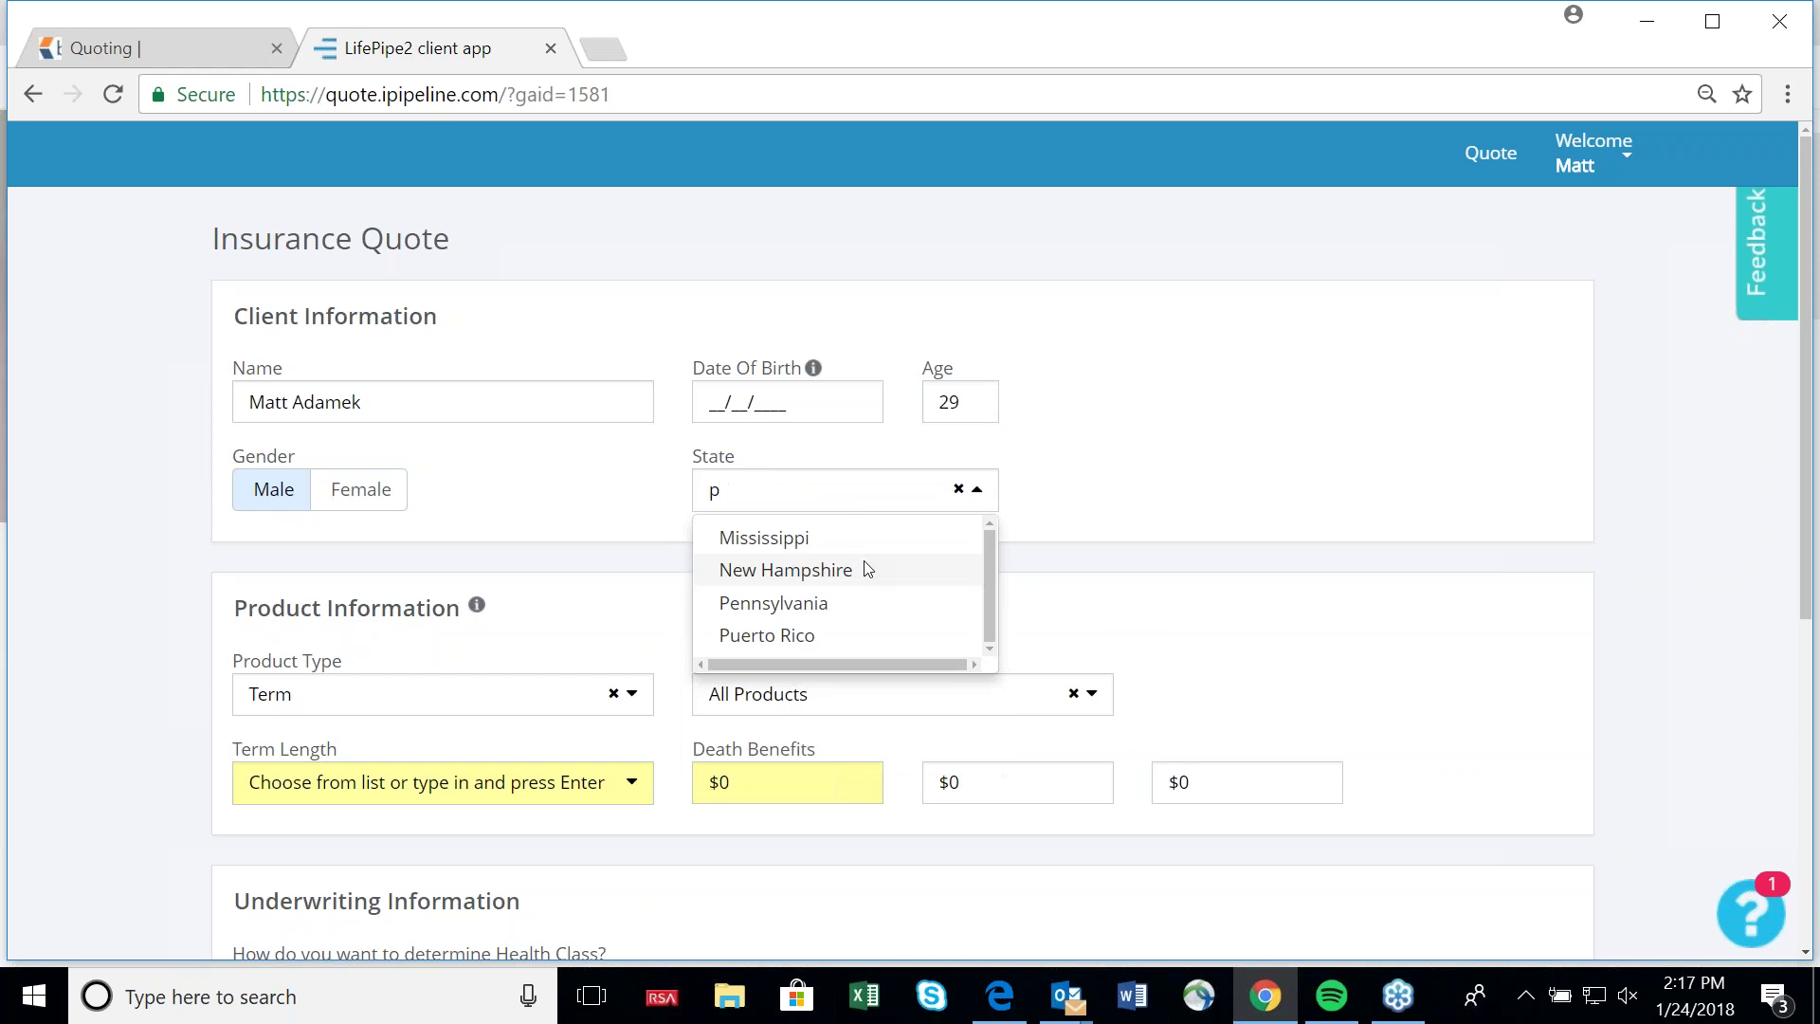
pyautogui.click(842, 633)
pyautogui.click(975, 492)
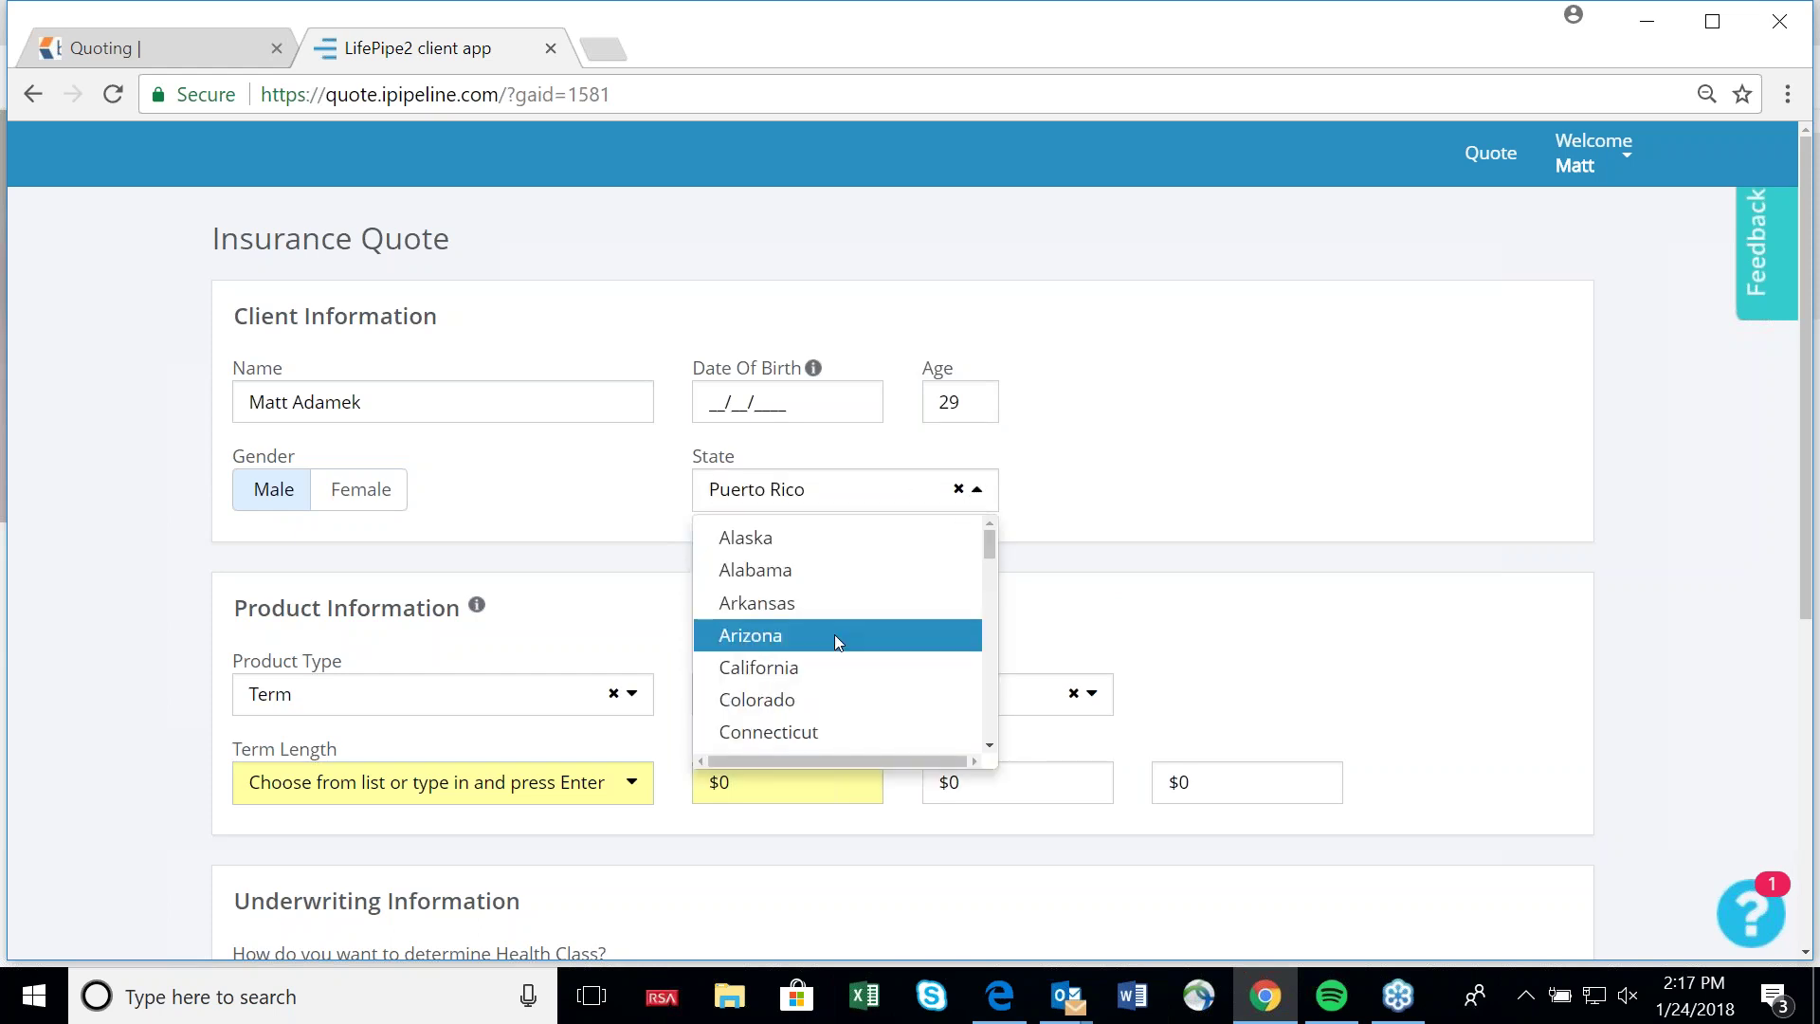
pyautogui.write('p')
pyautogui.press('Return')
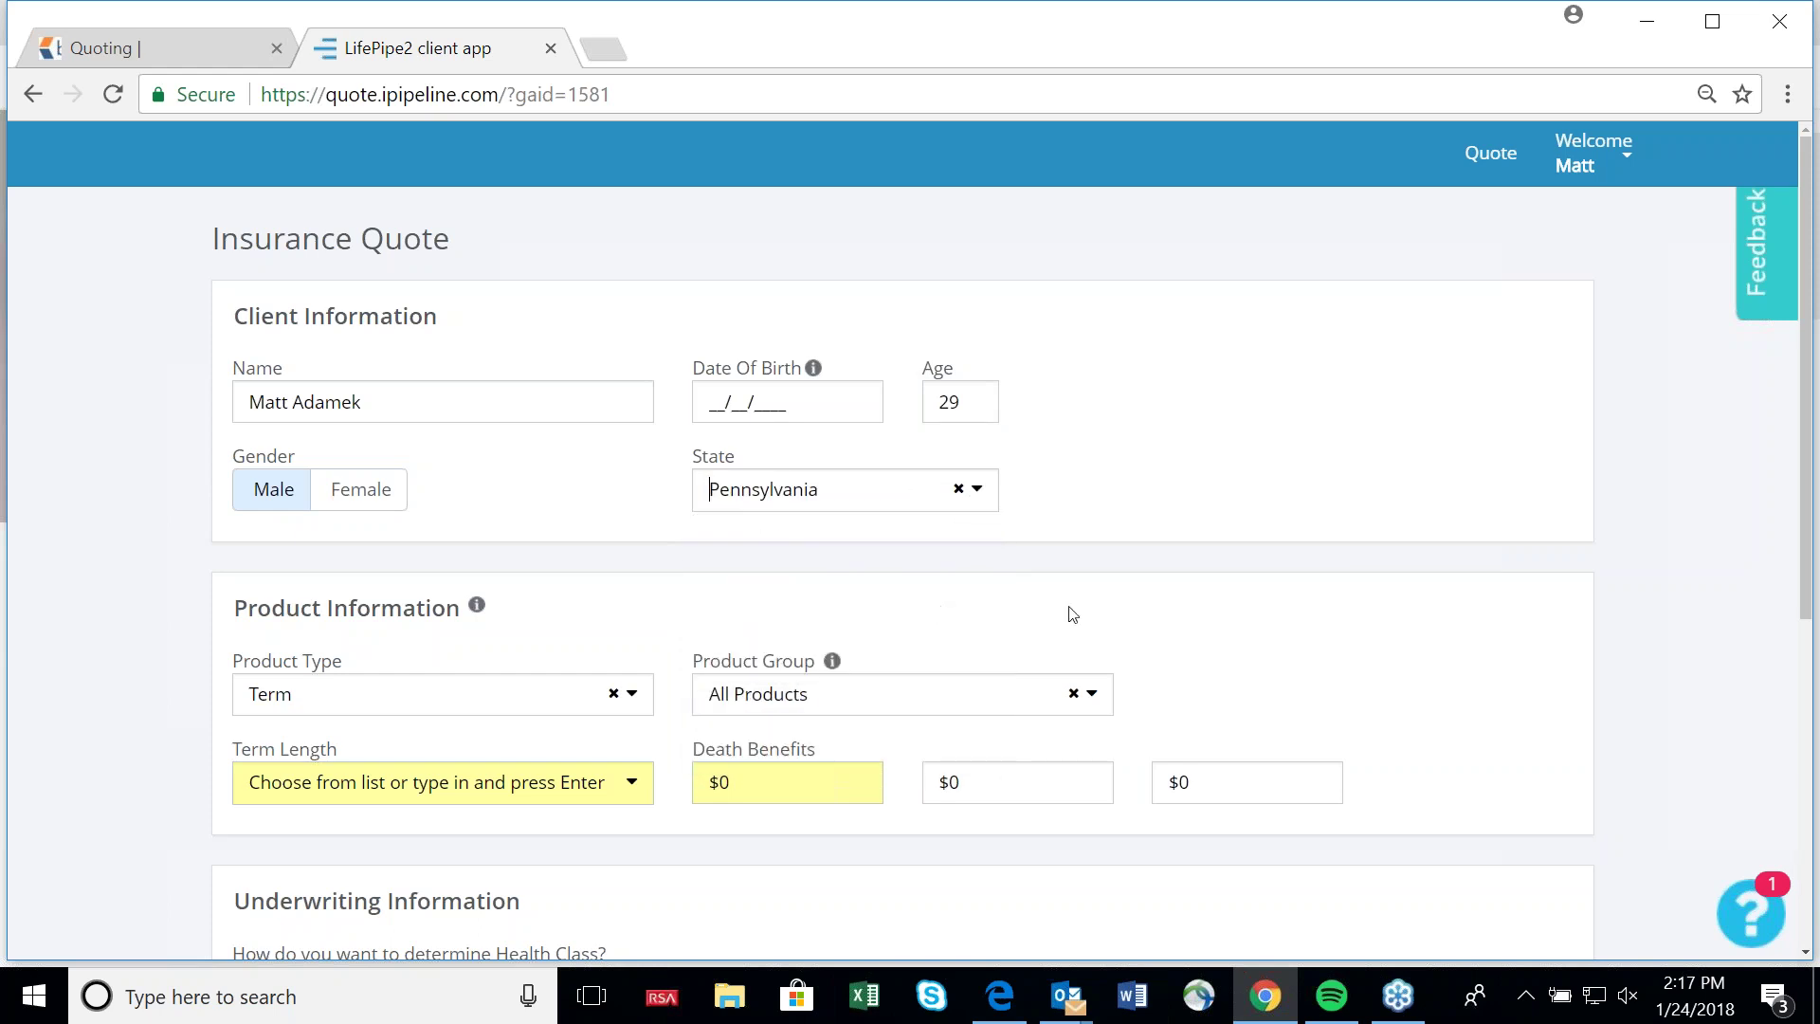
pyautogui.scroll(-3, 597, 511)
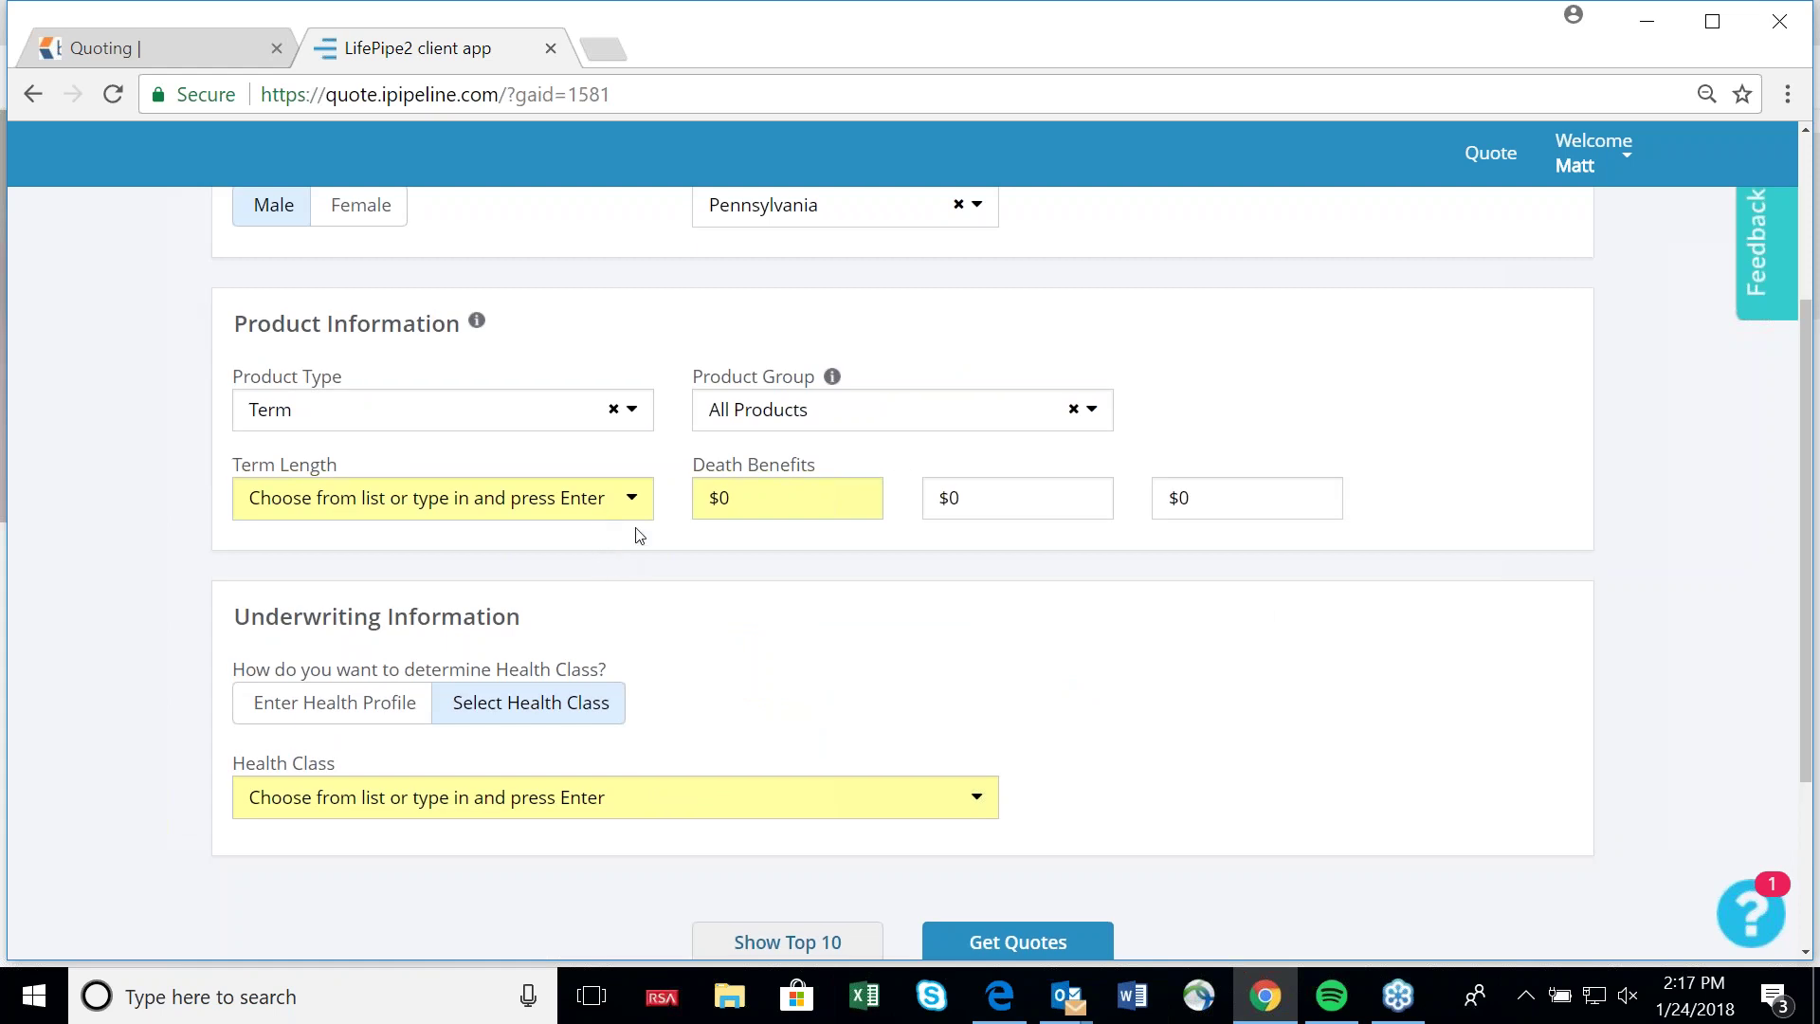
# Select 10, 20 and 30 Years as the term lengths.
pyautogui.click(630, 503)
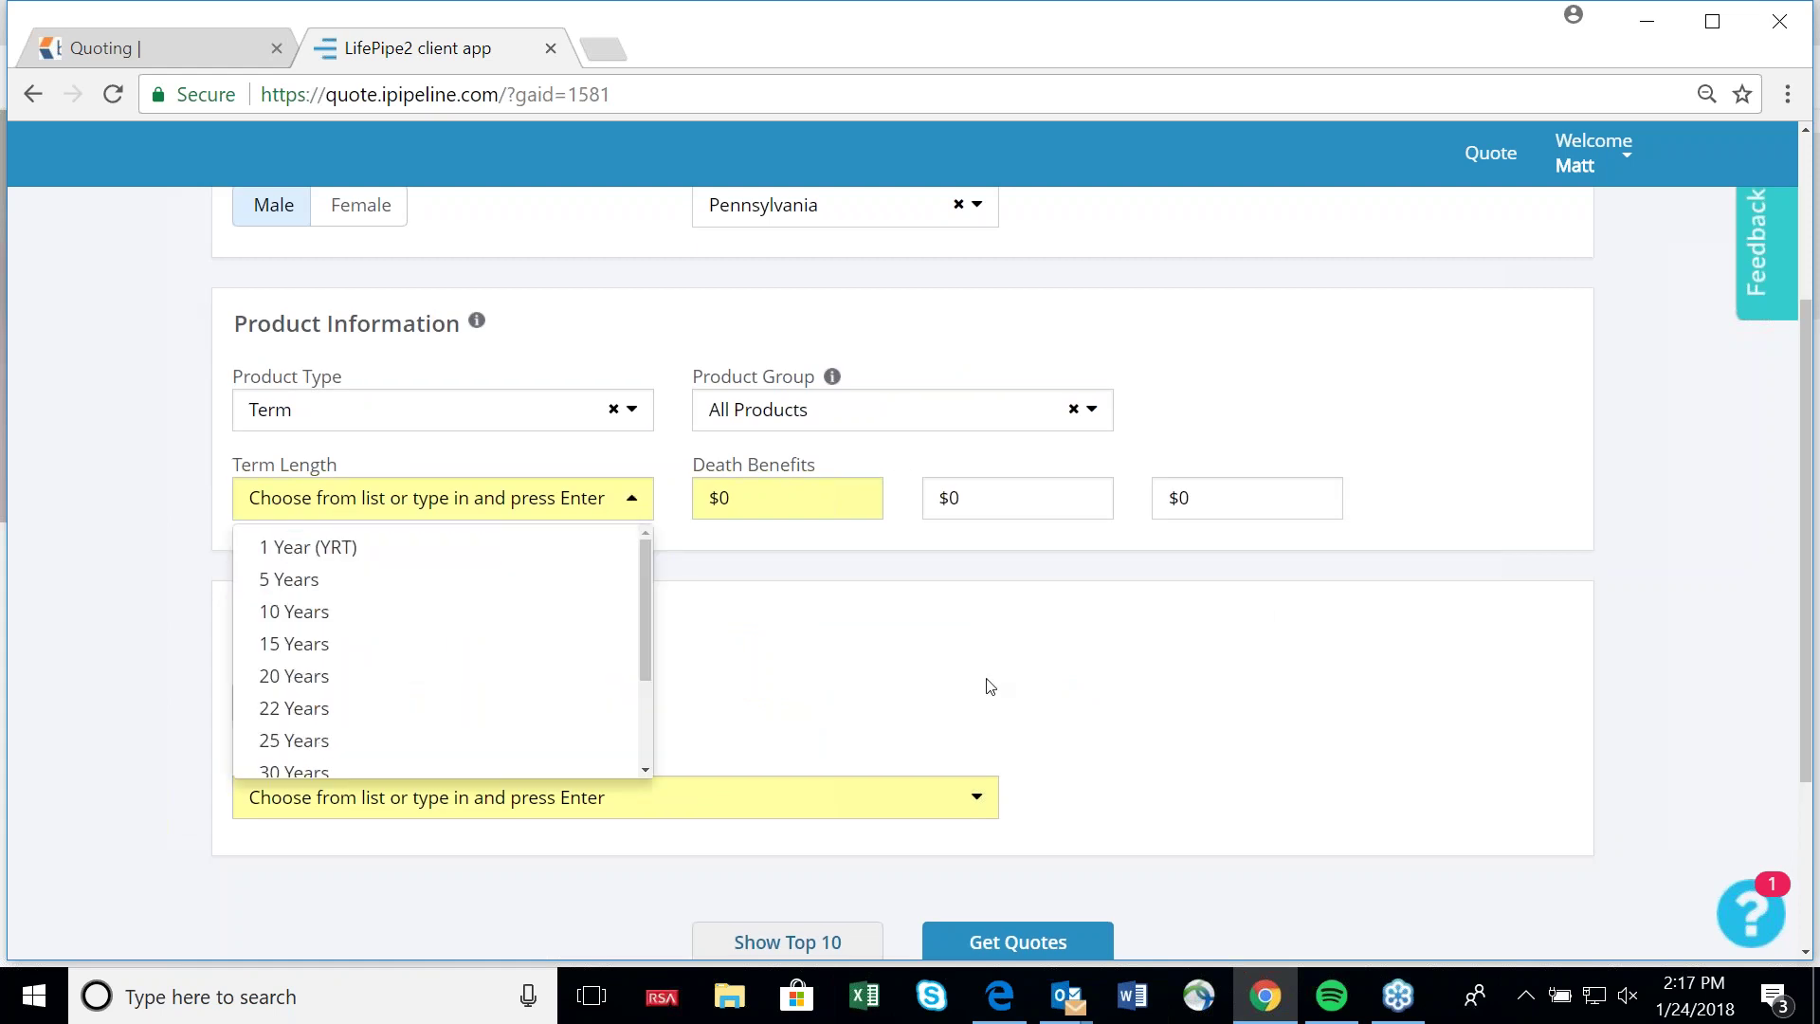
pyautogui.click(943, 657)
pyautogui.scroll(3, 787, 624)
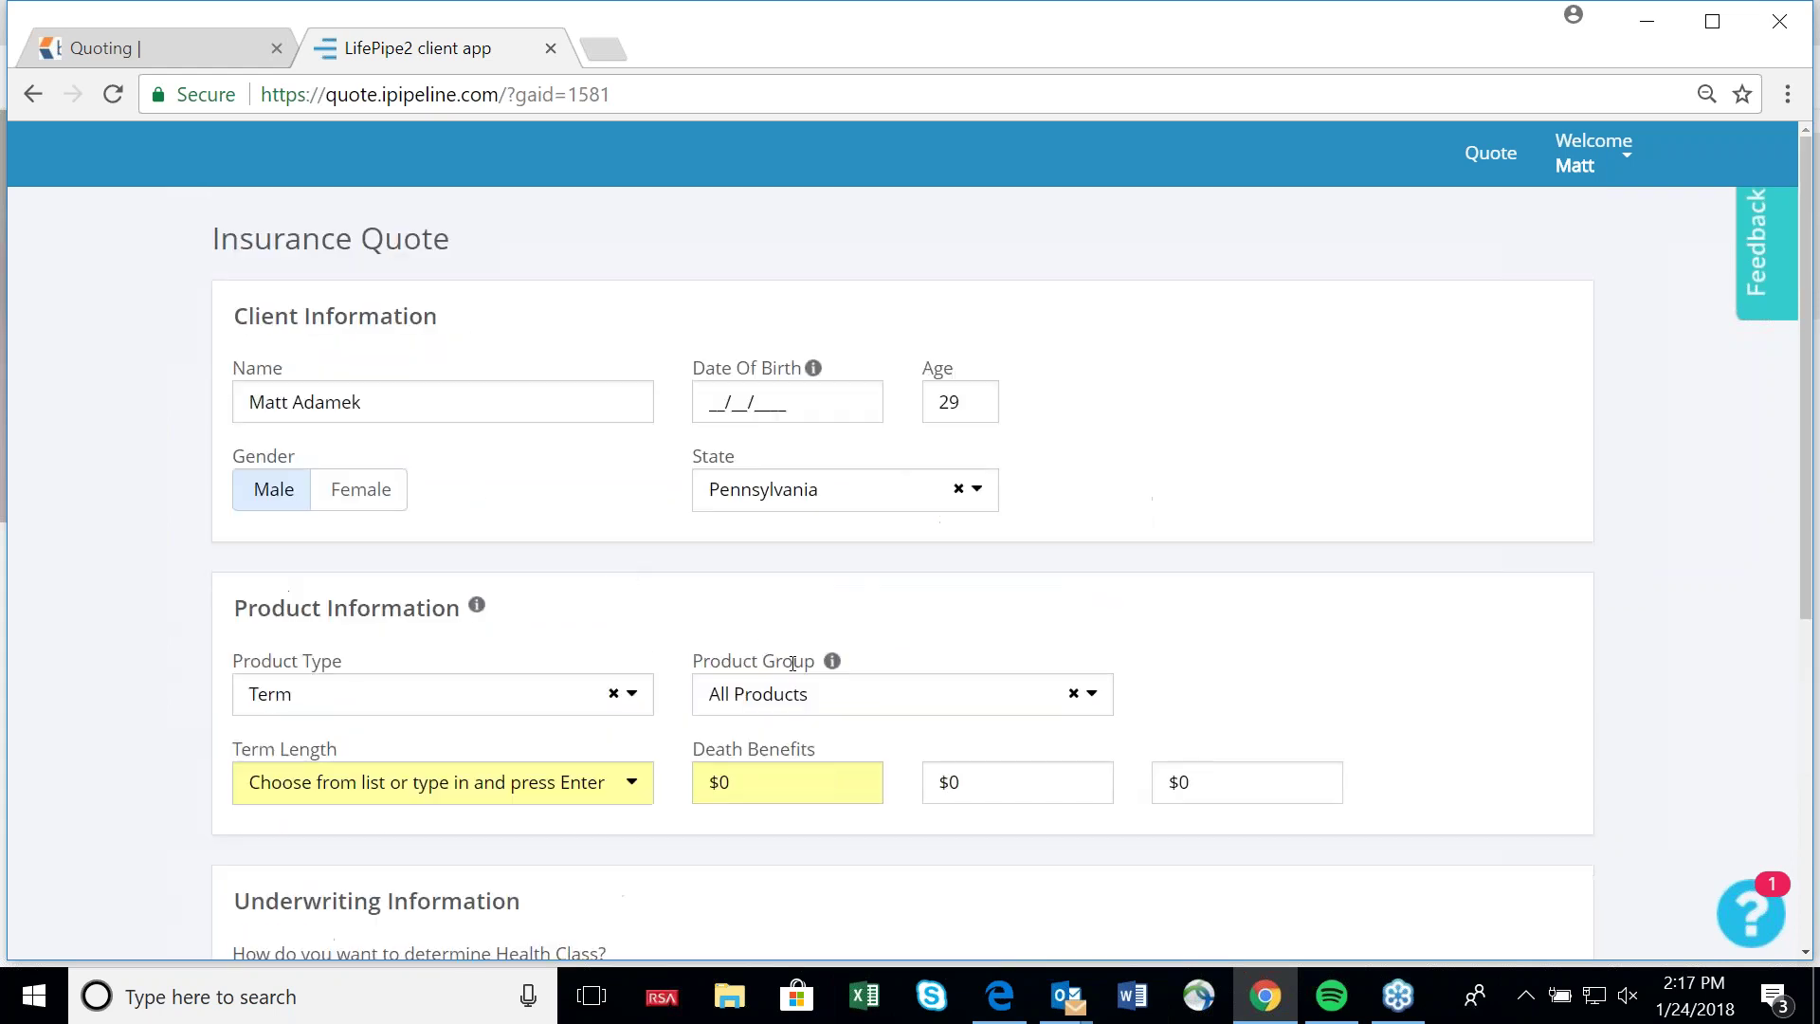
pyautogui.scroll(-1, 505, 596)
pyautogui.scroll(-1, 506, 596)
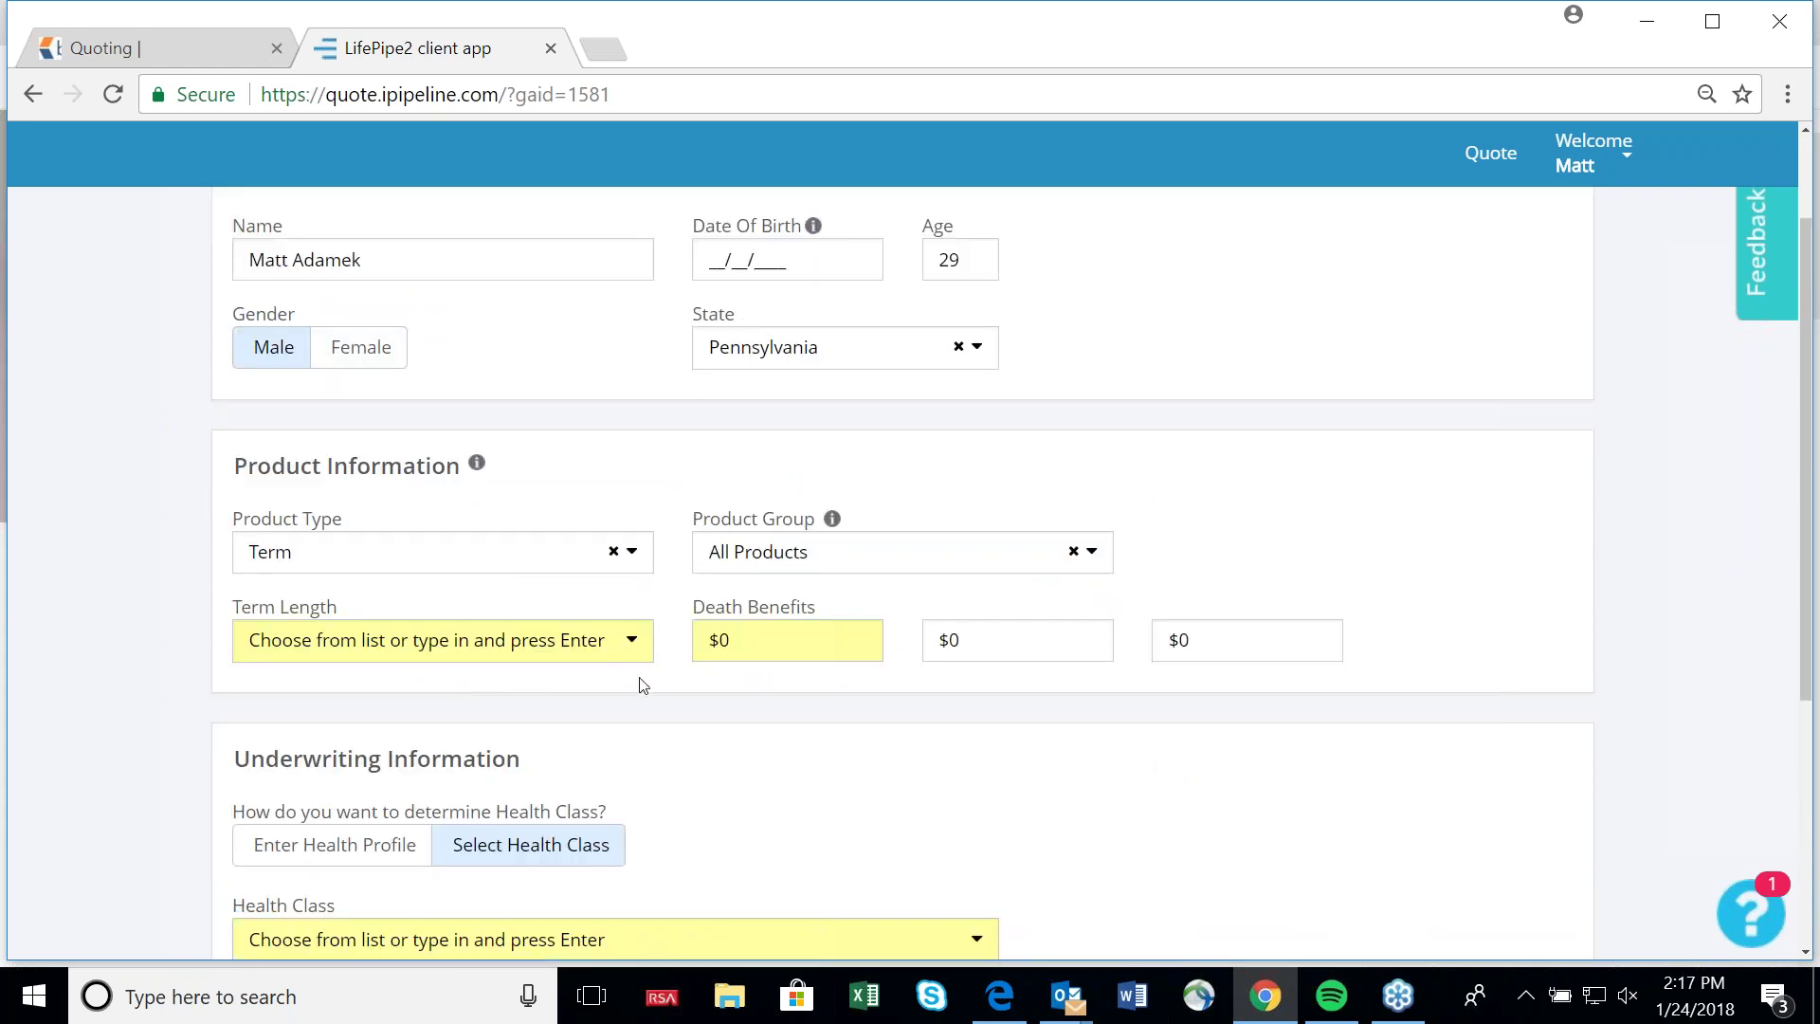
pyautogui.click(632, 642)
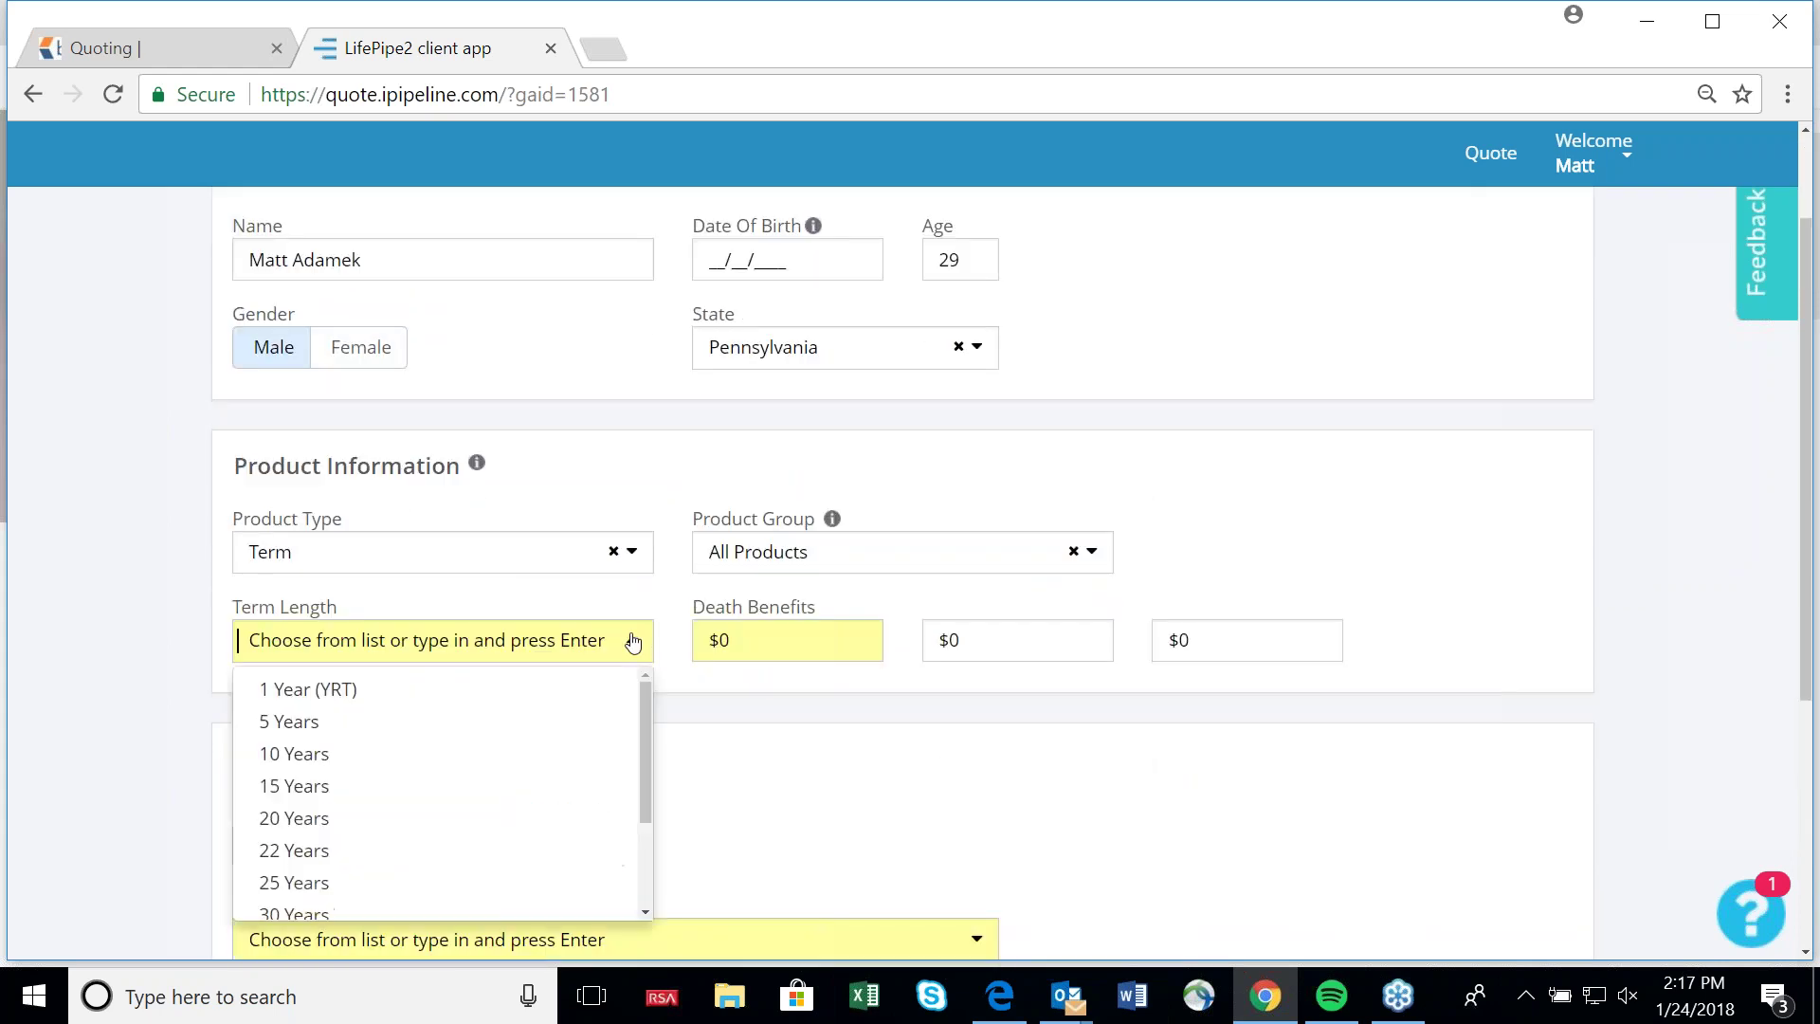
pyautogui.click(432, 764)
pyautogui.click(405, 796)
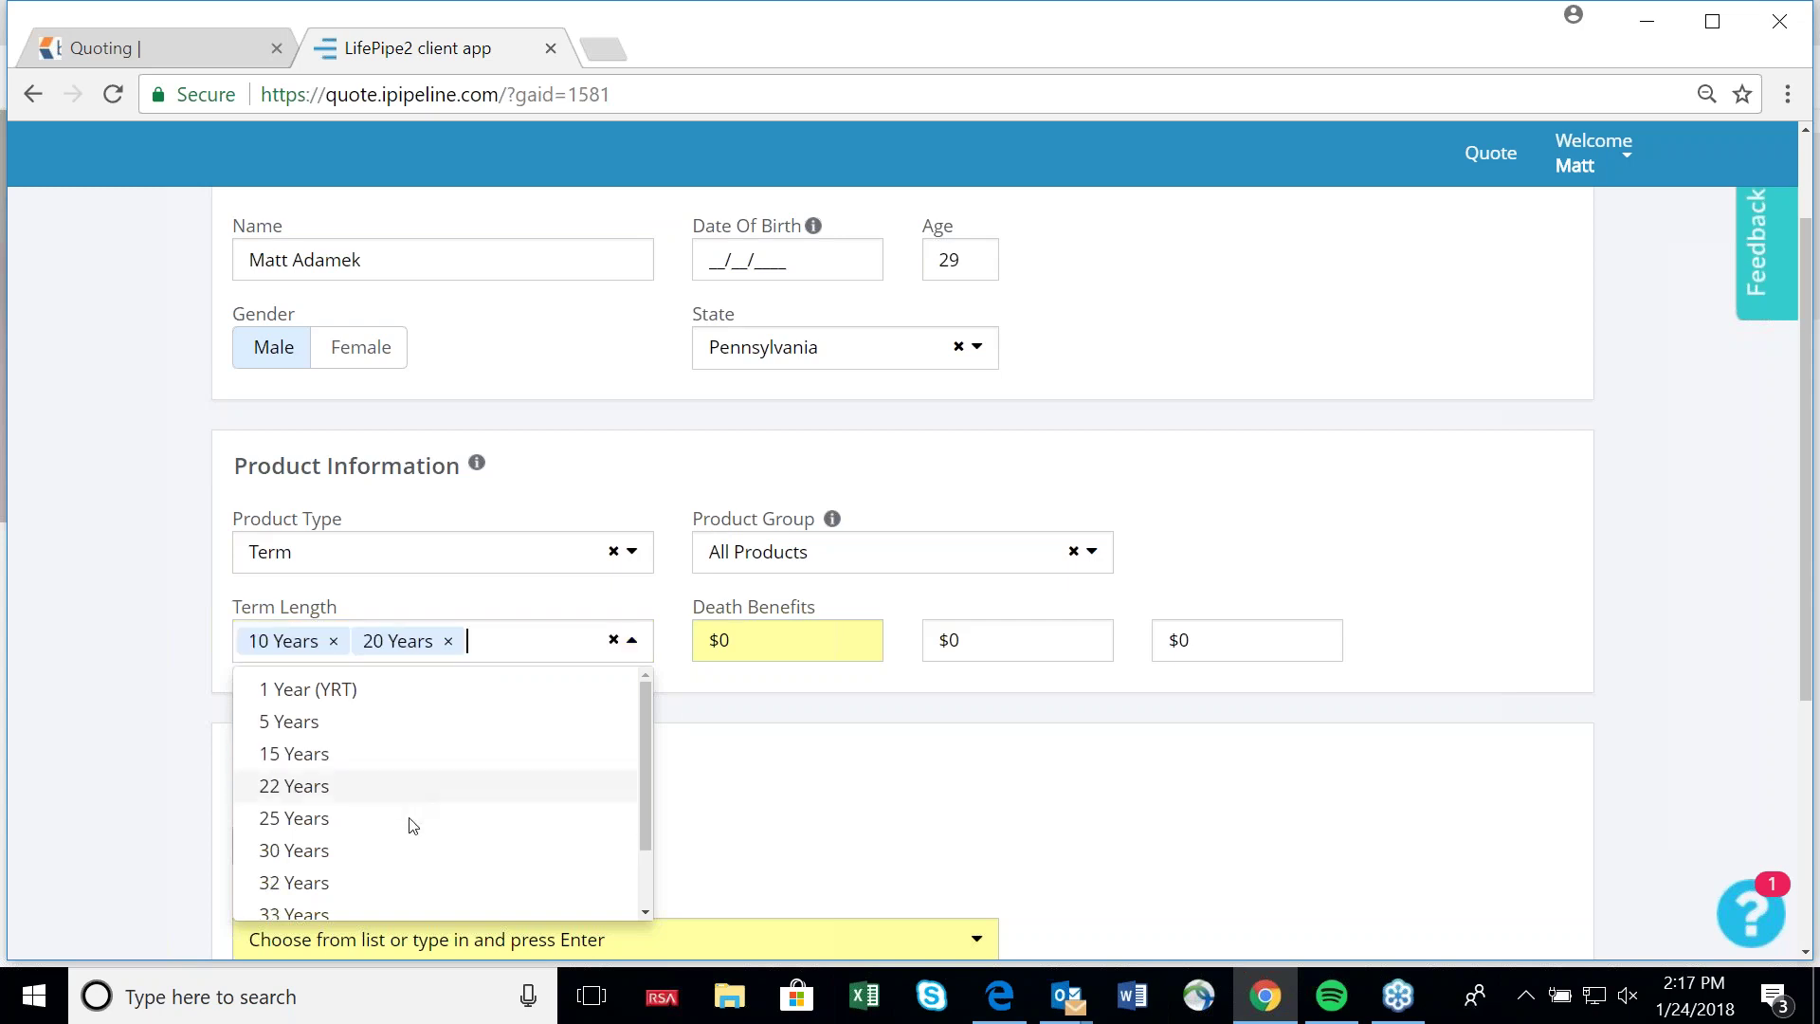
pyautogui.click(390, 849)
pyautogui.click(861, 858)
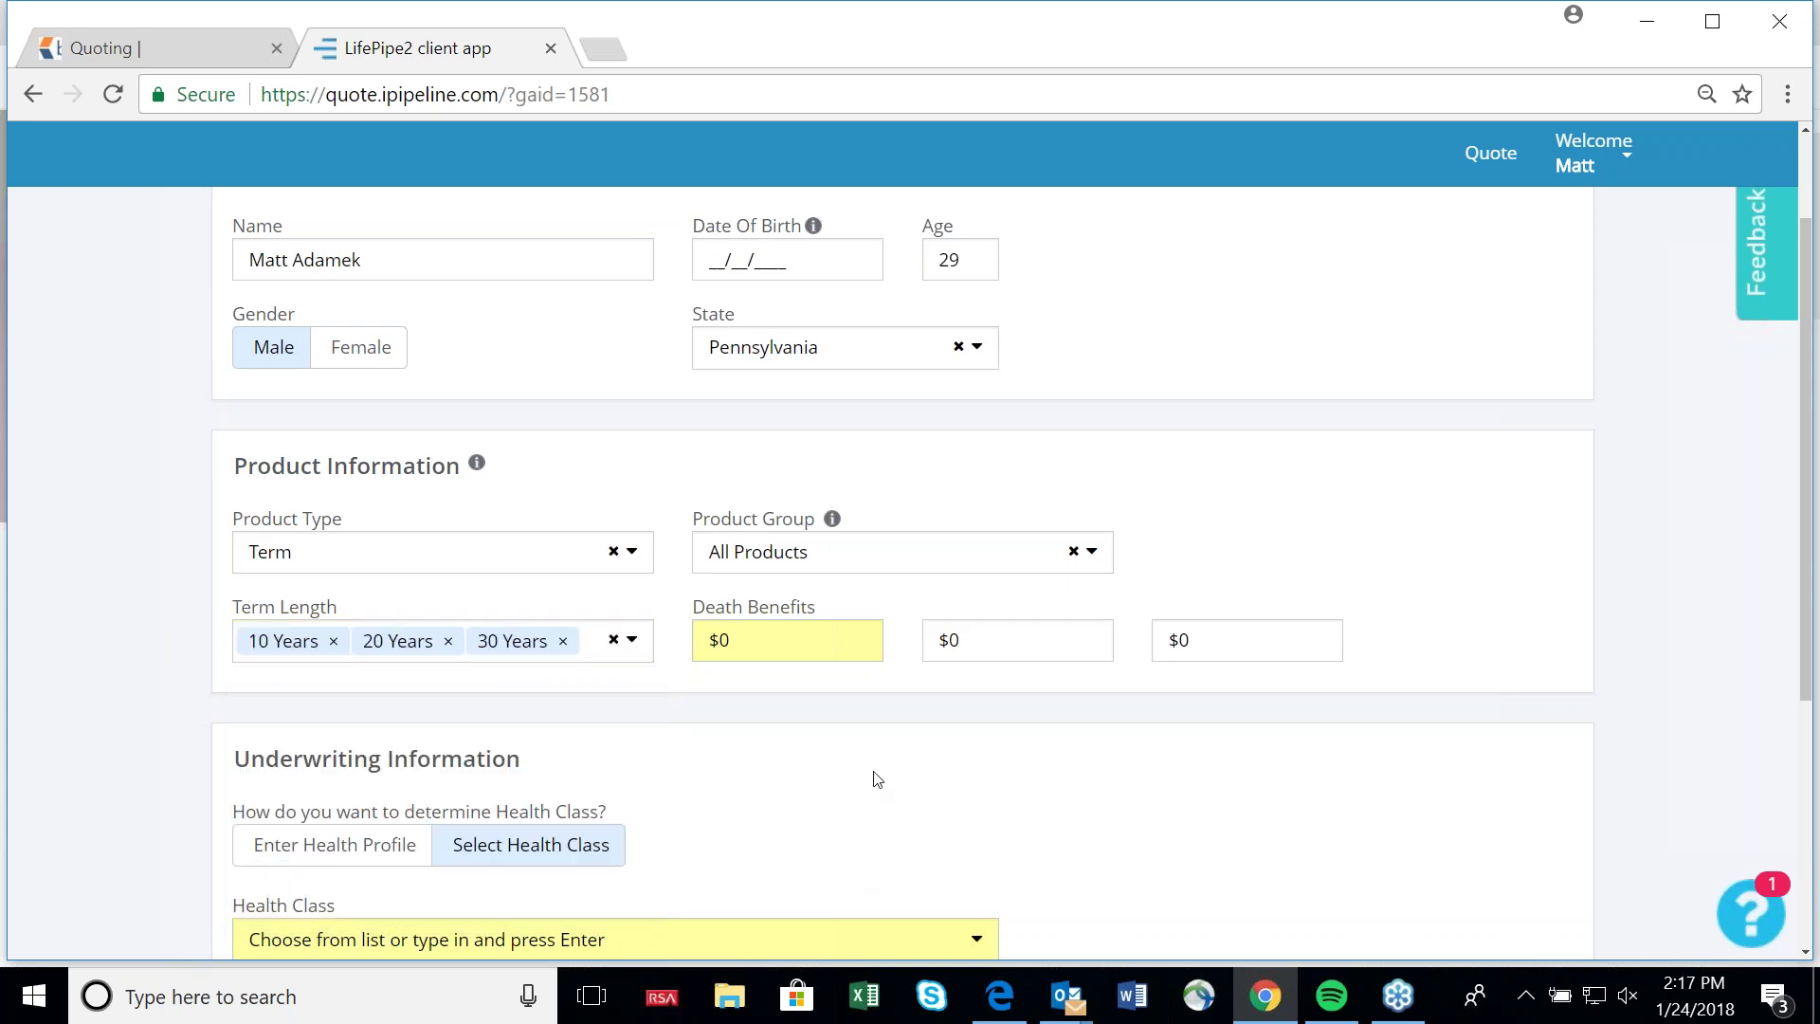
# Enter death benefits of 250000, 500000 and 750000.
pyautogui.click(793, 638)
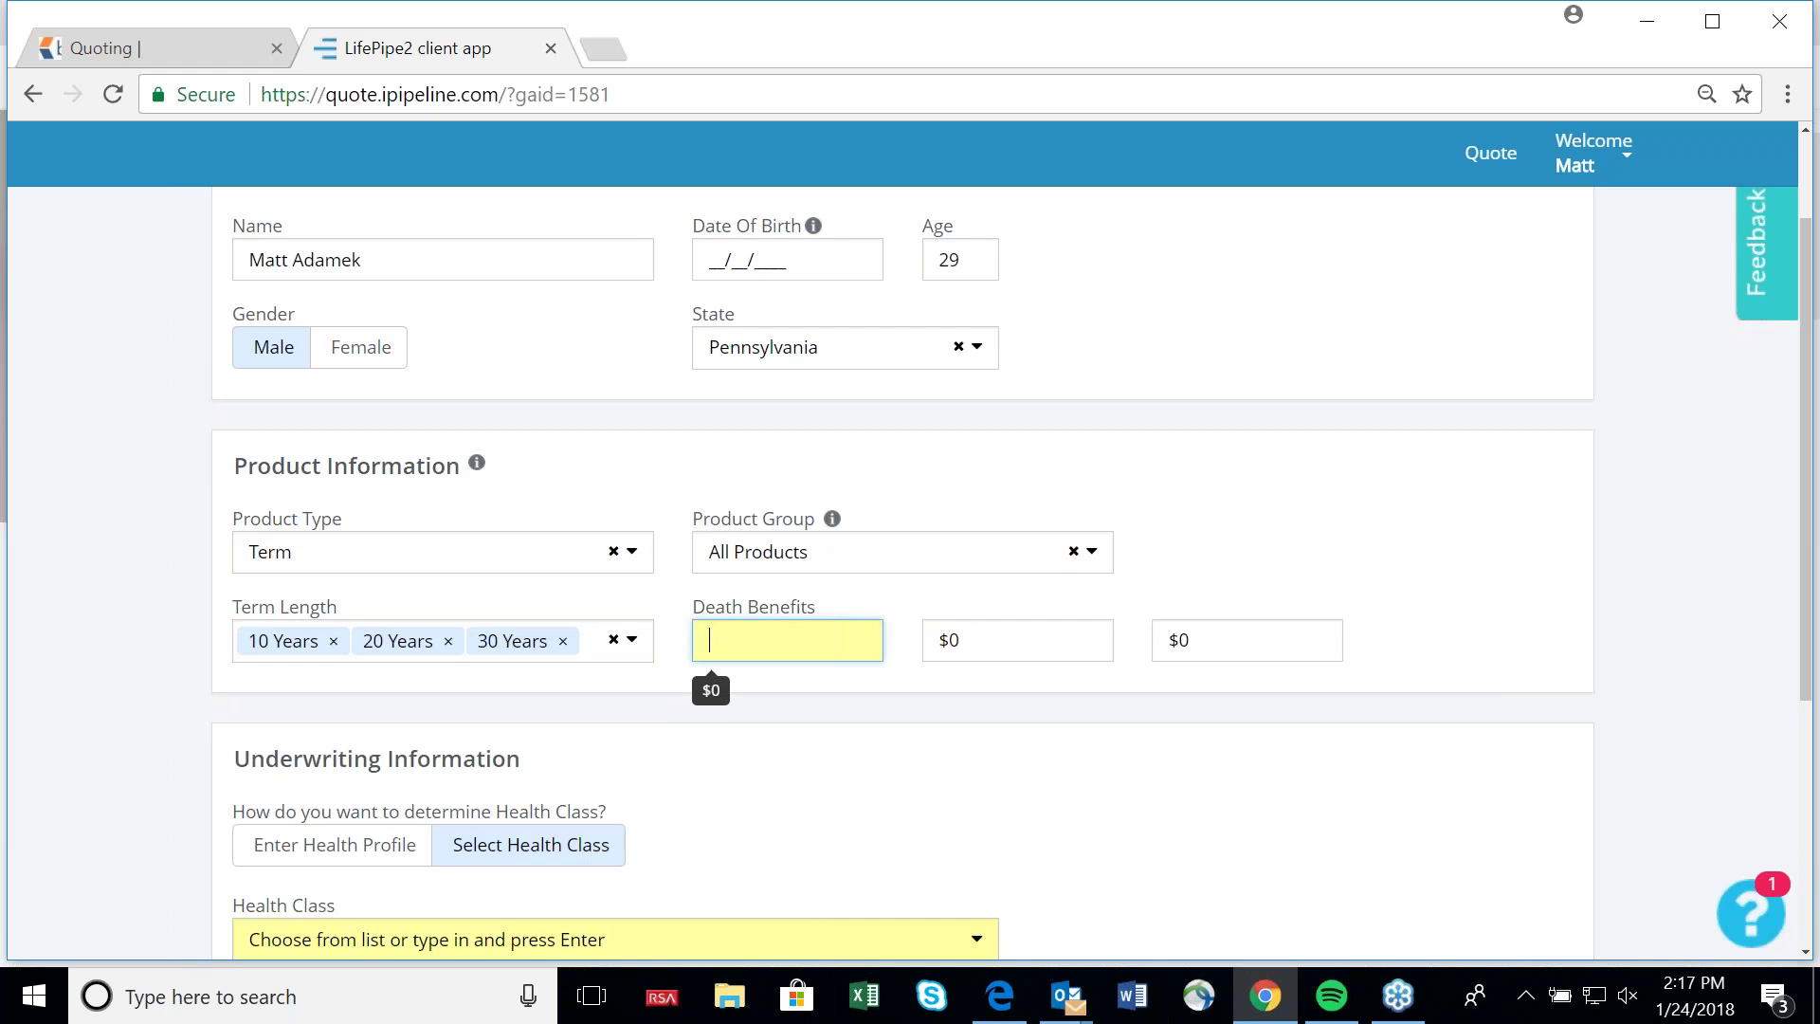
pyautogui.write('250000')
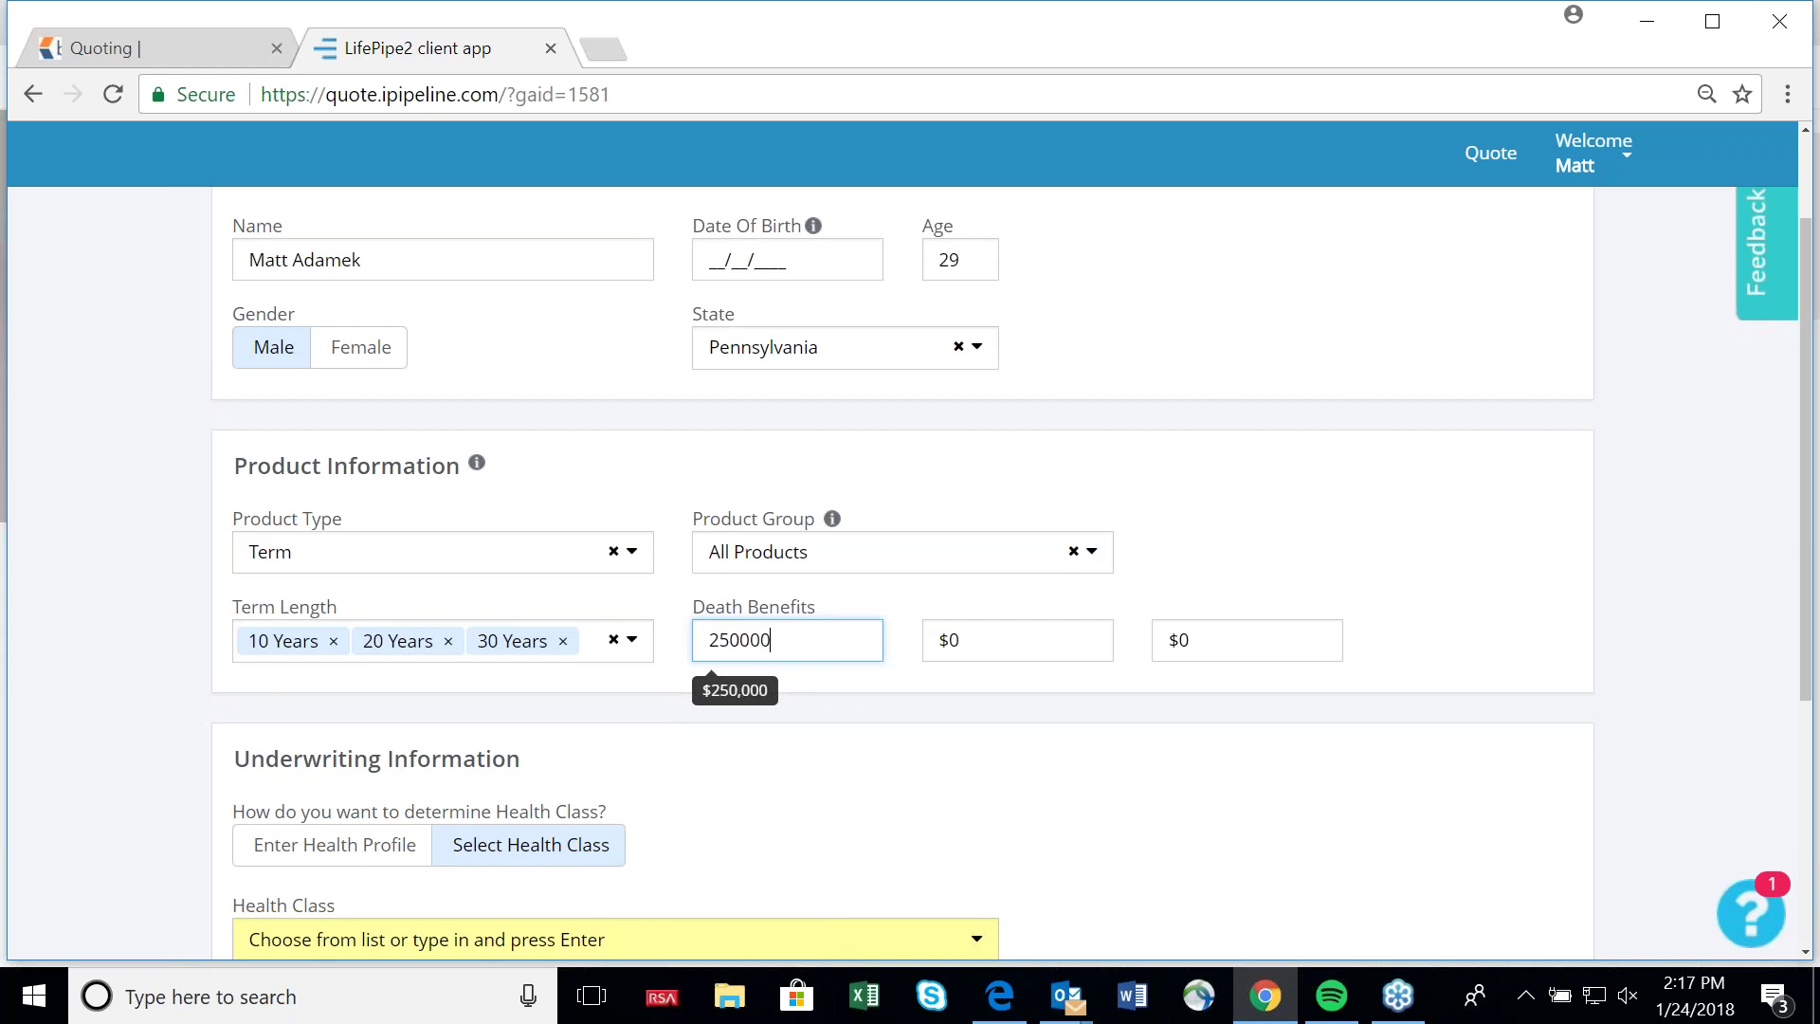
pyautogui.click(1017, 640)
pyautogui.write('500000')
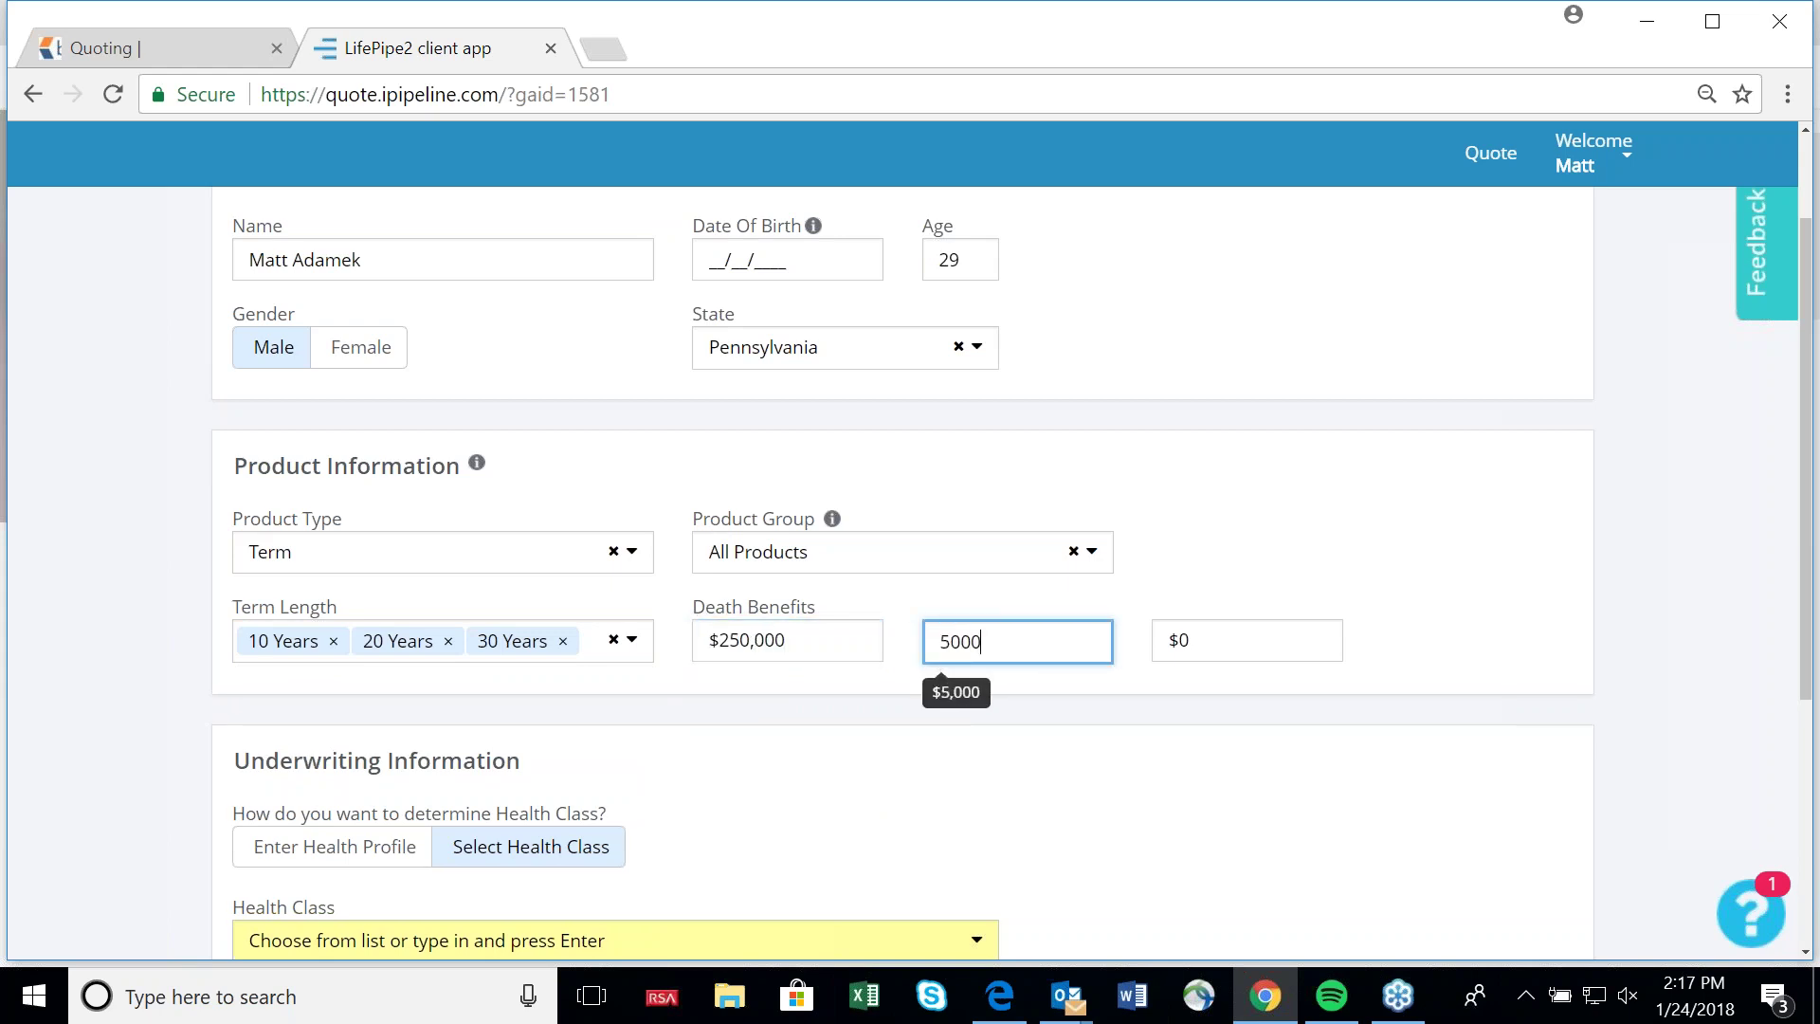
pyautogui.click(1246, 639)
pyautogui.write('750000')
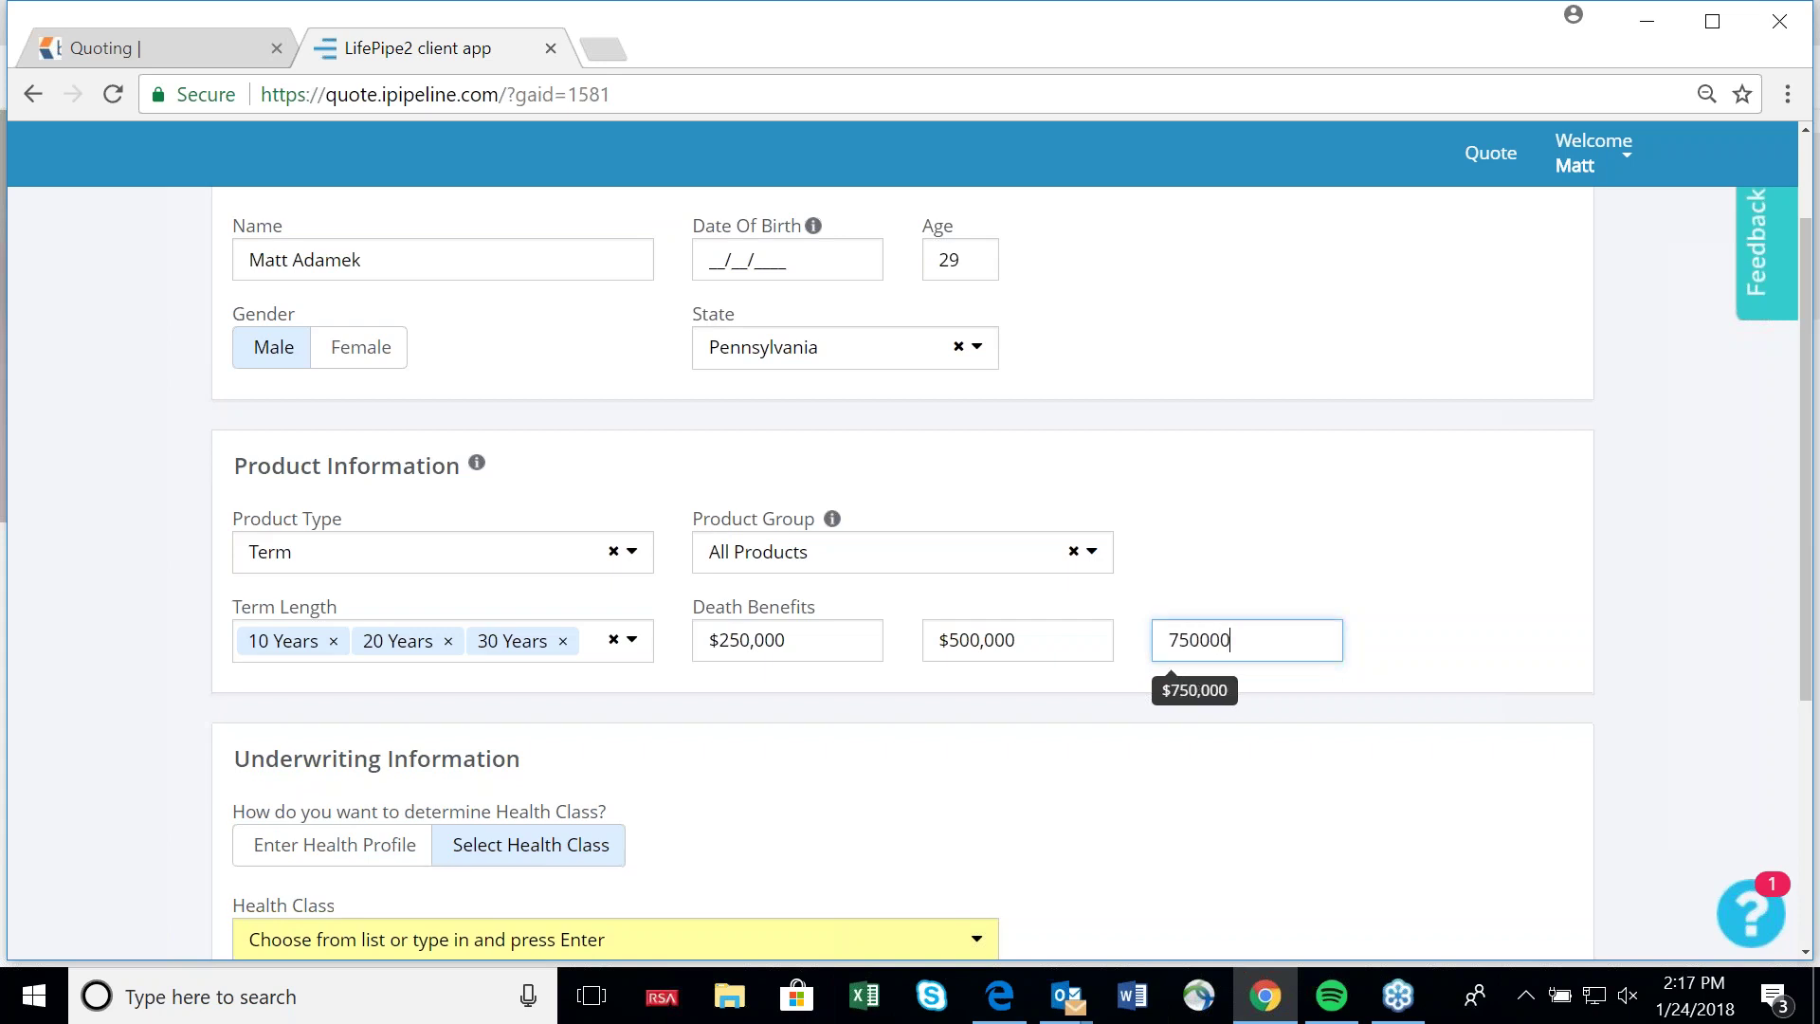
pyautogui.click(1327, 568)
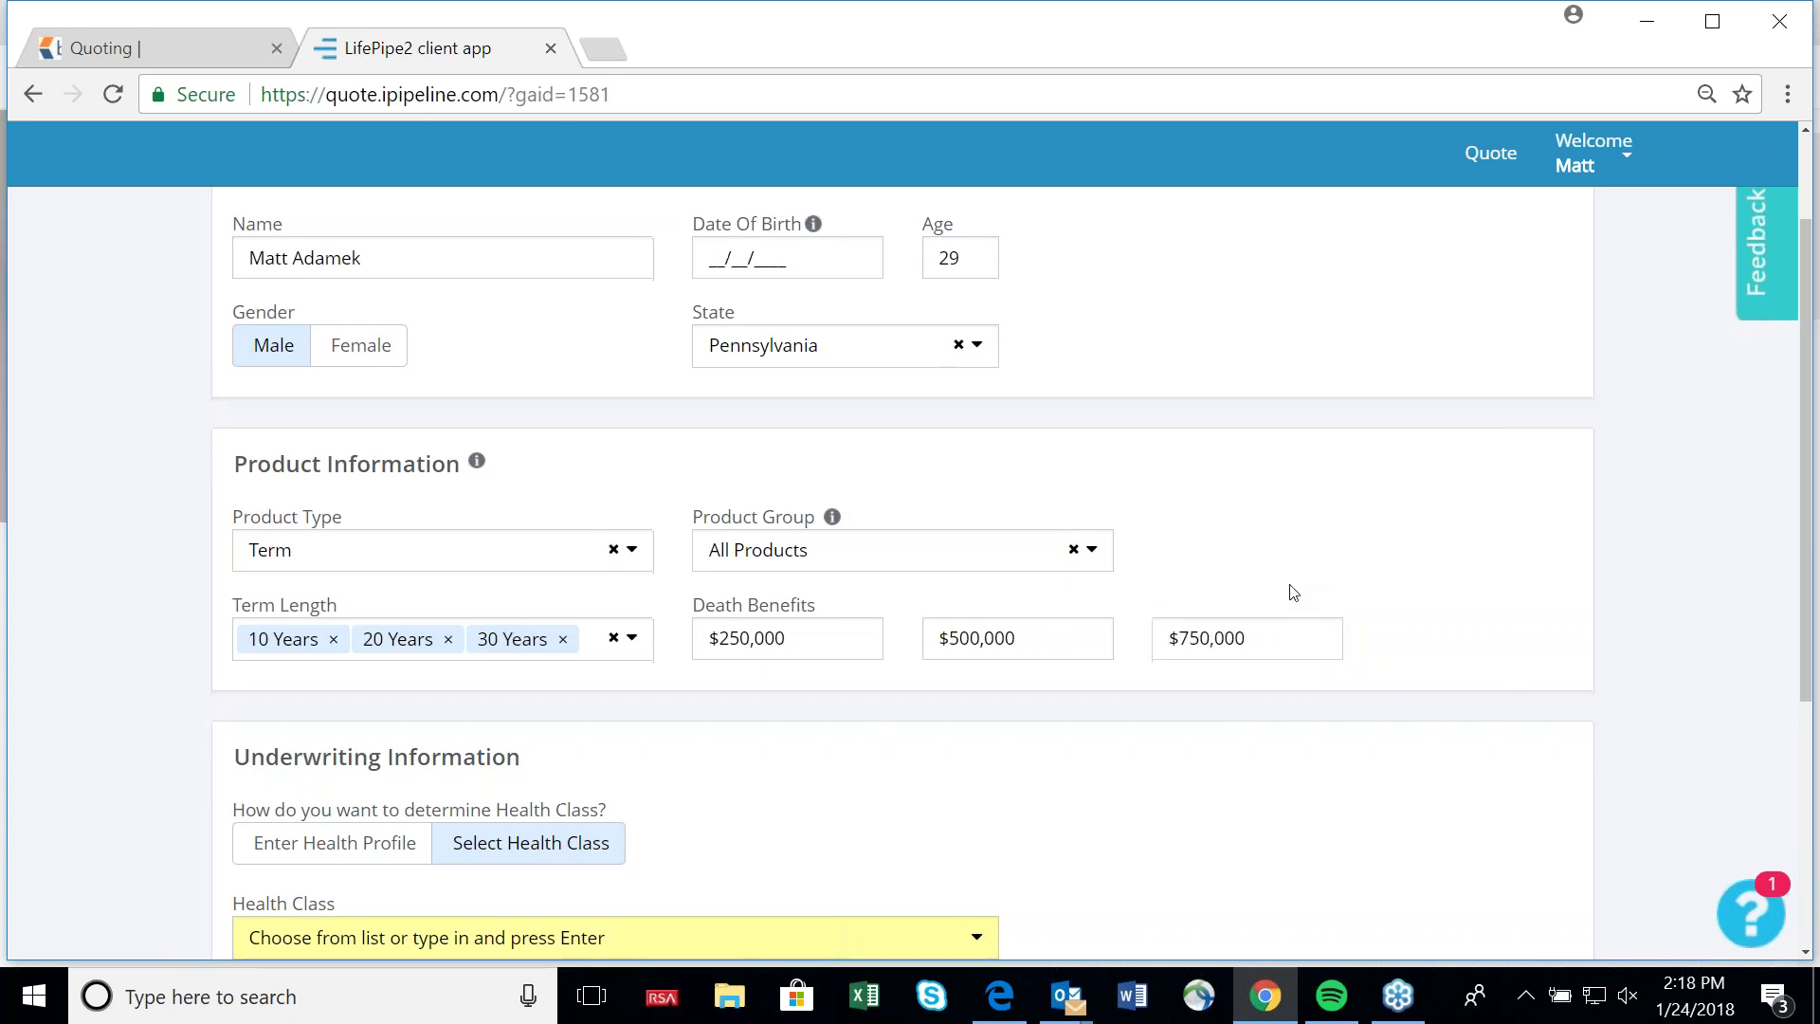
# Keep Select Health Class and choose All Non-Tobacco in the Health Class dropdown.
pyautogui.scroll(-1, 1289, 593)
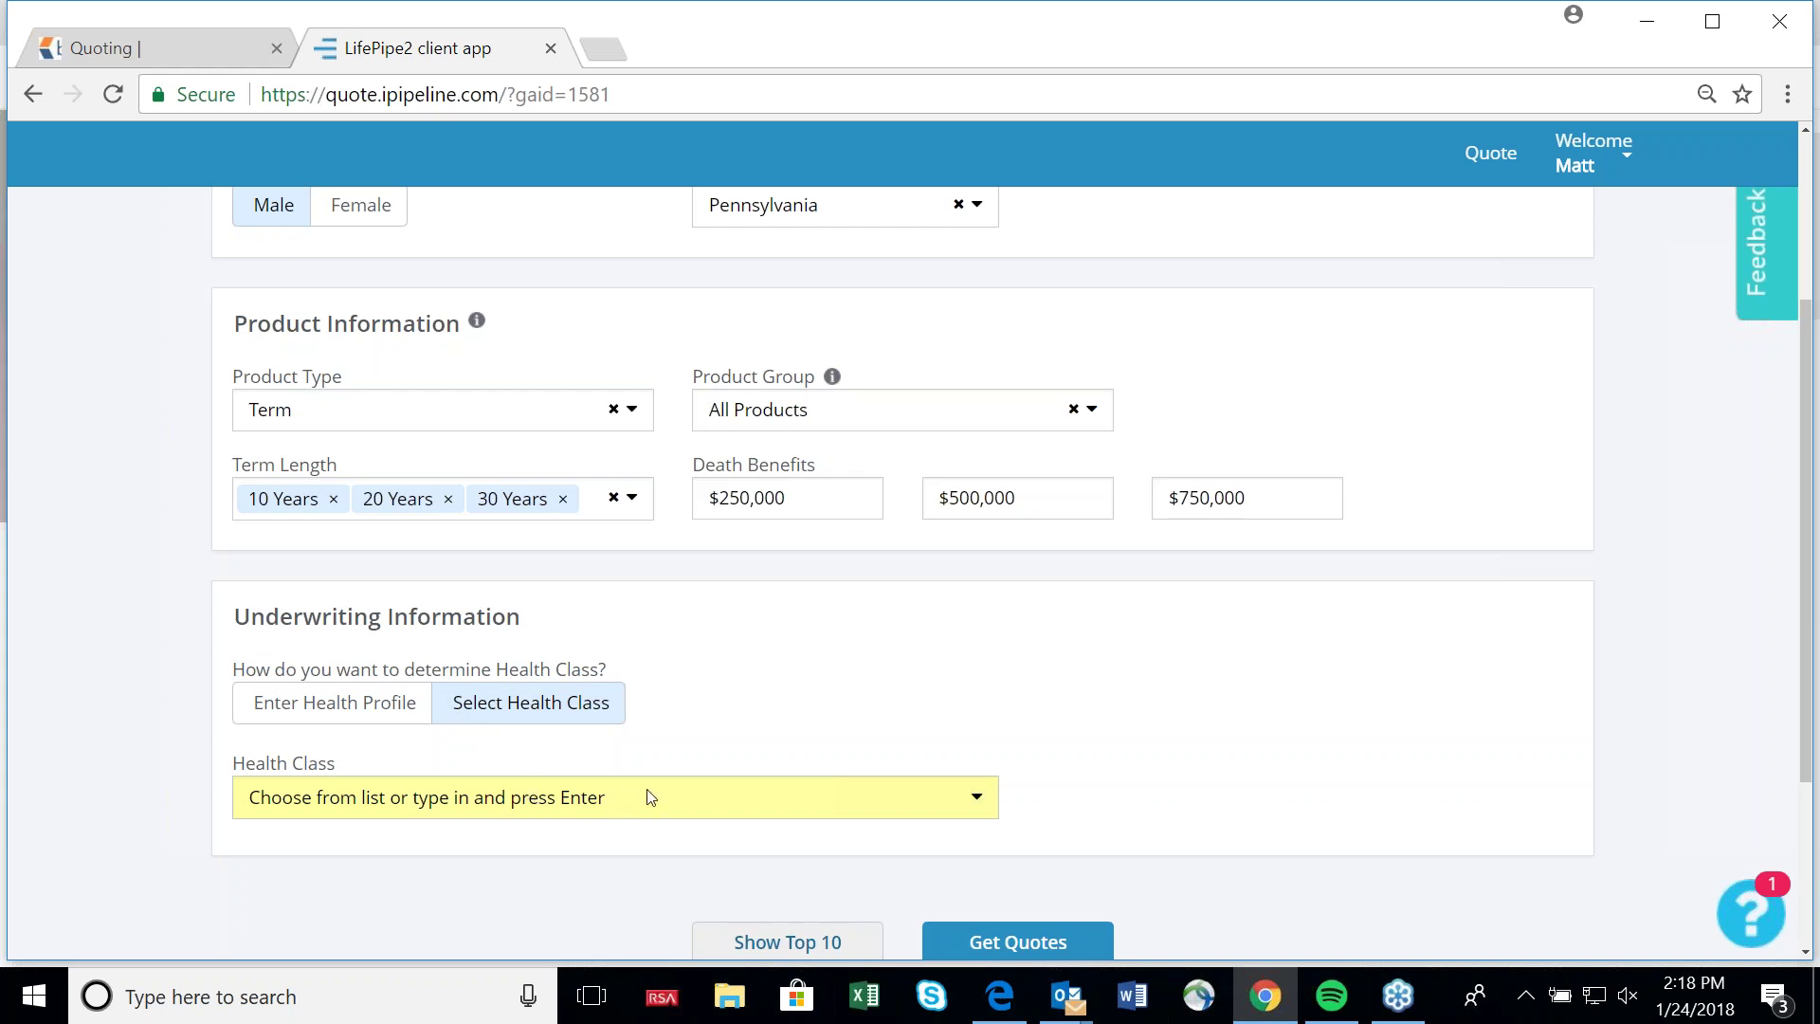
pyautogui.click(976, 799)
pyautogui.scroll(-1, 1160, 793)
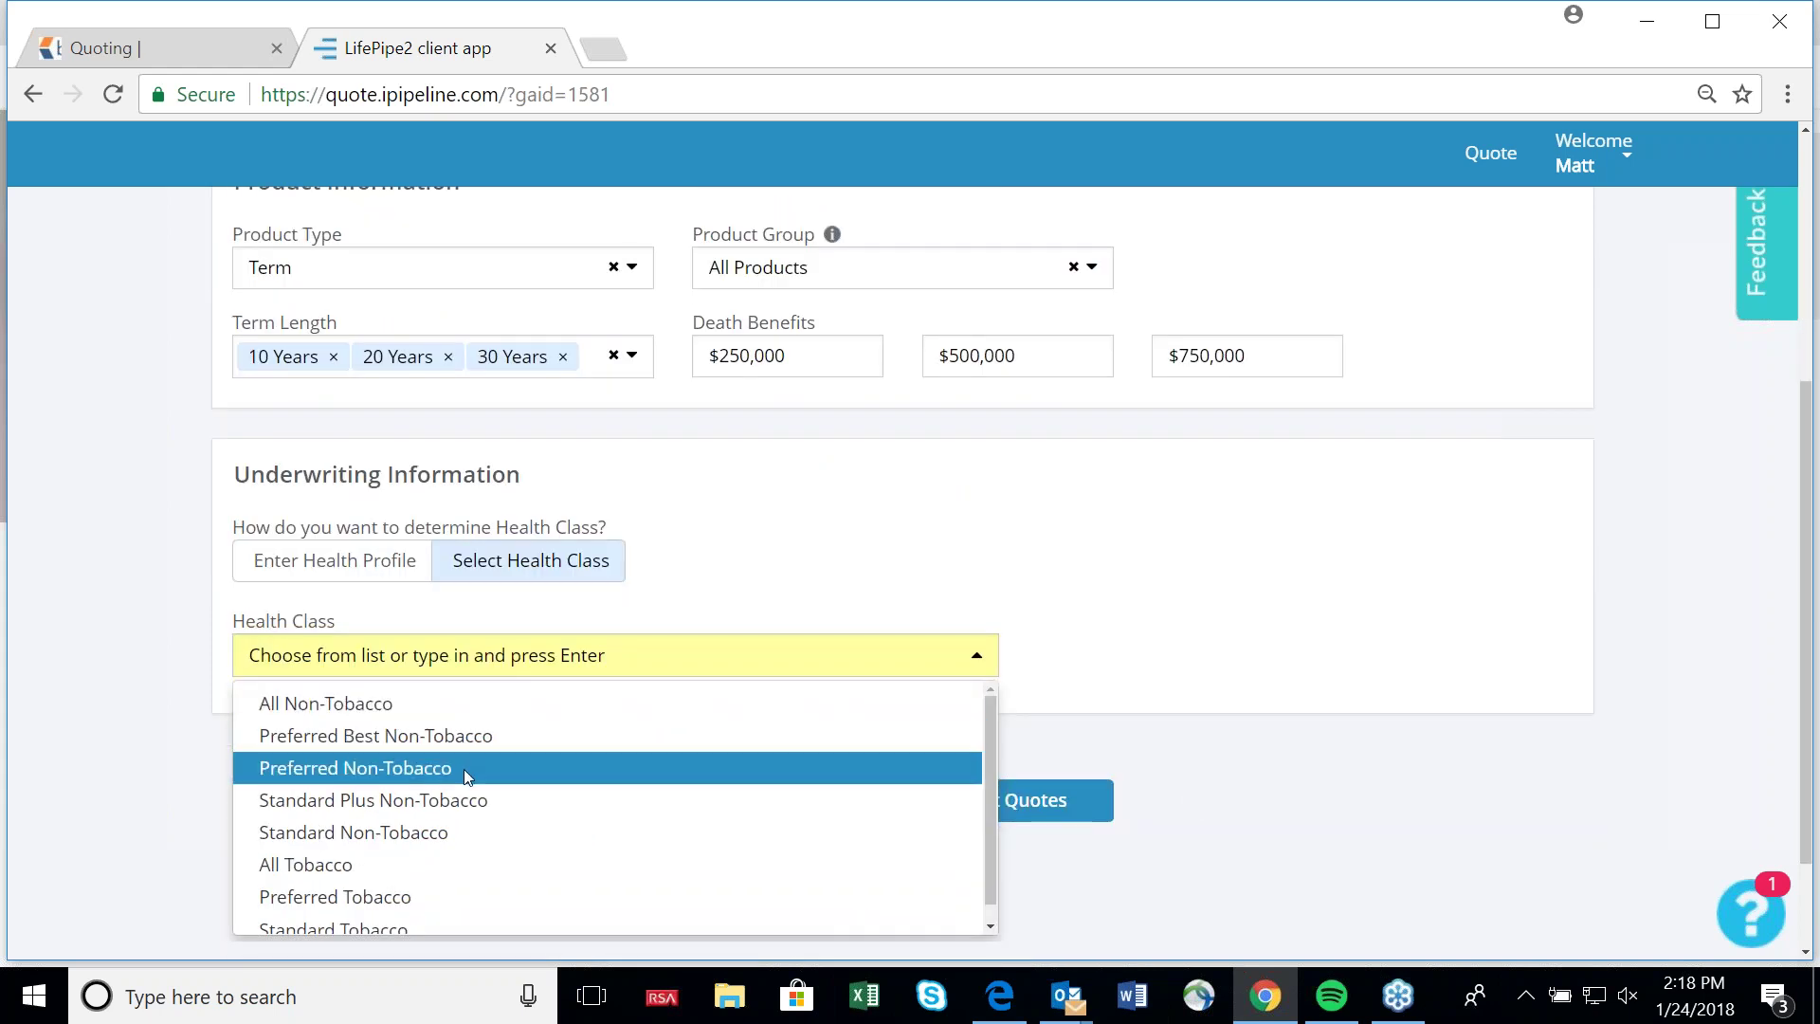
pyautogui.click(801, 573)
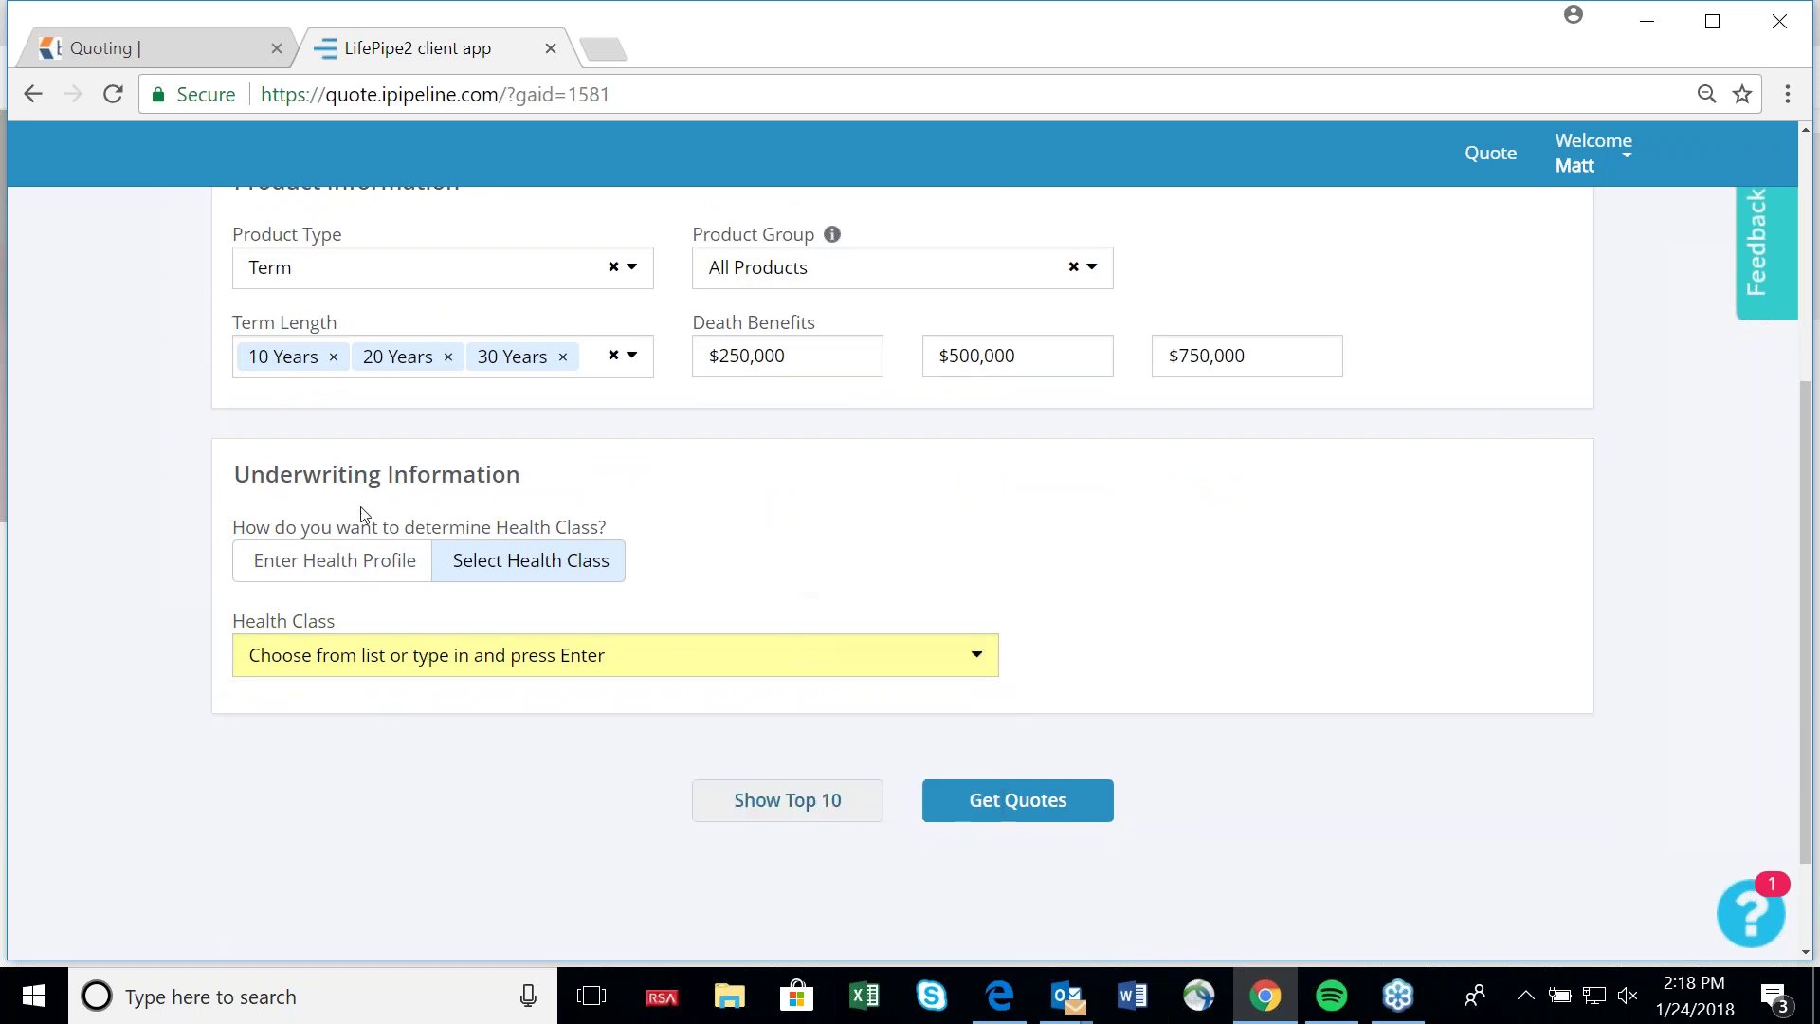
pyautogui.click(331, 578)
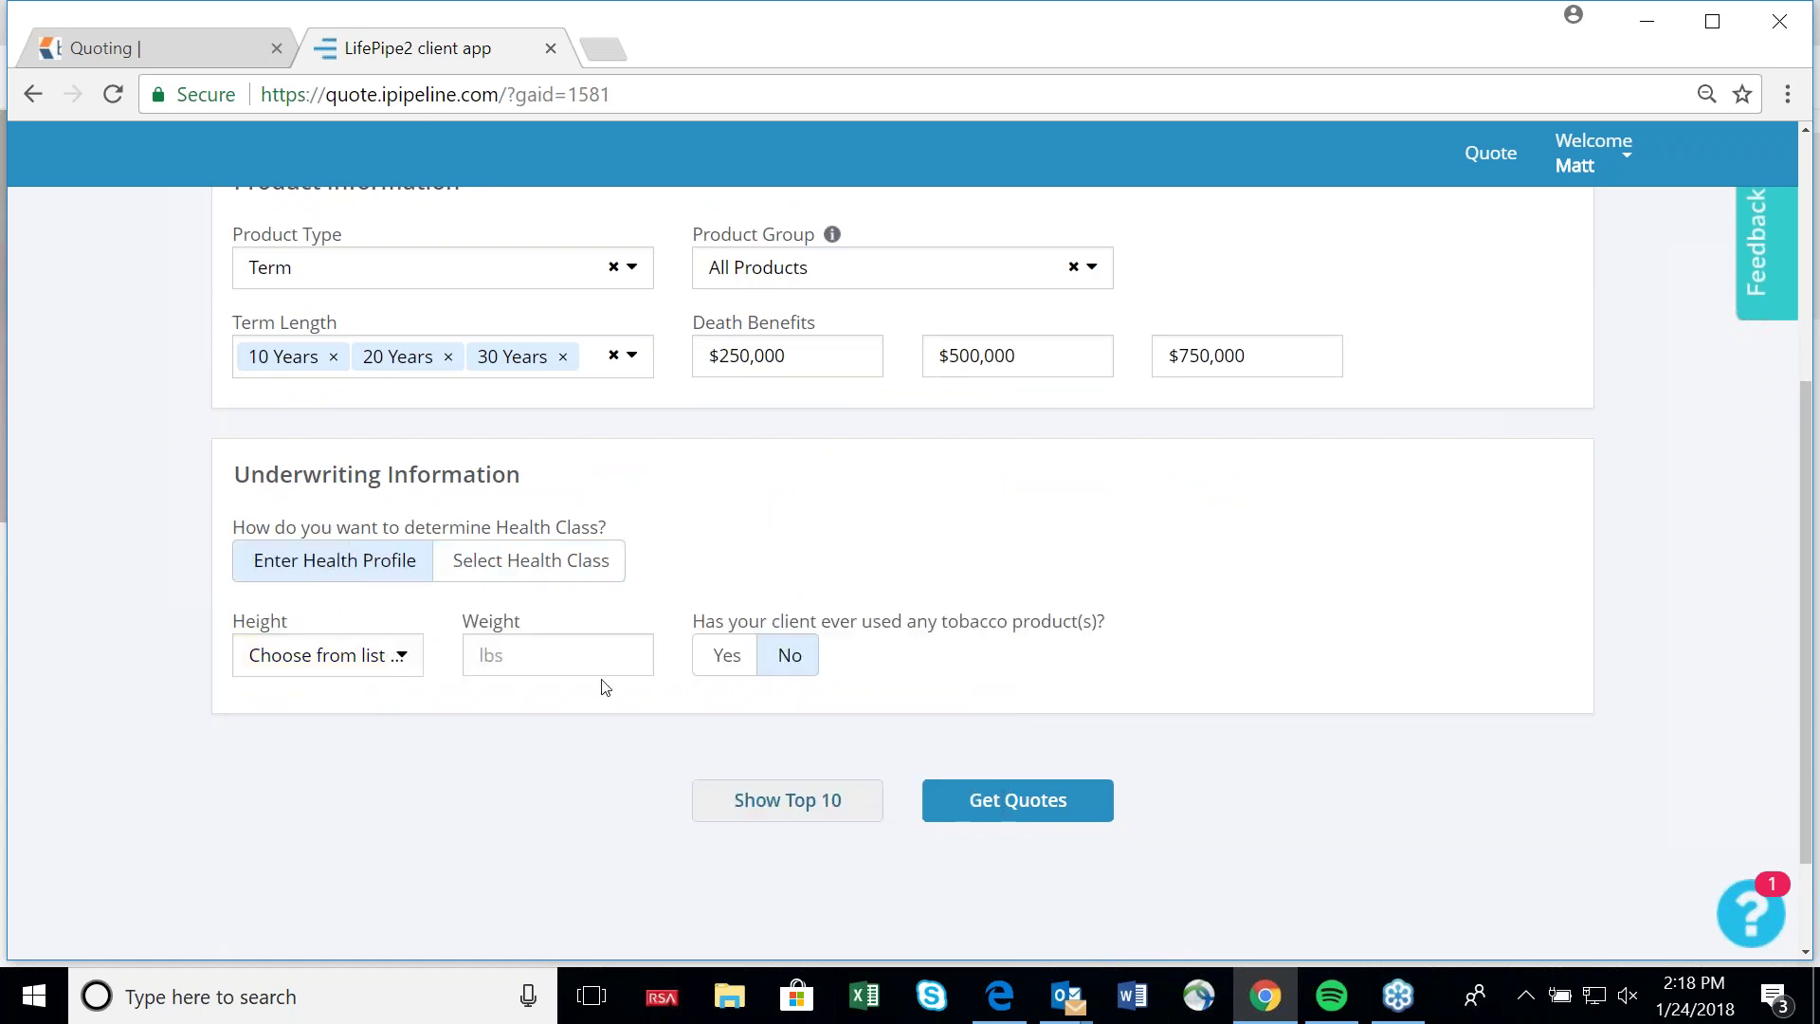
pyautogui.click(549, 578)
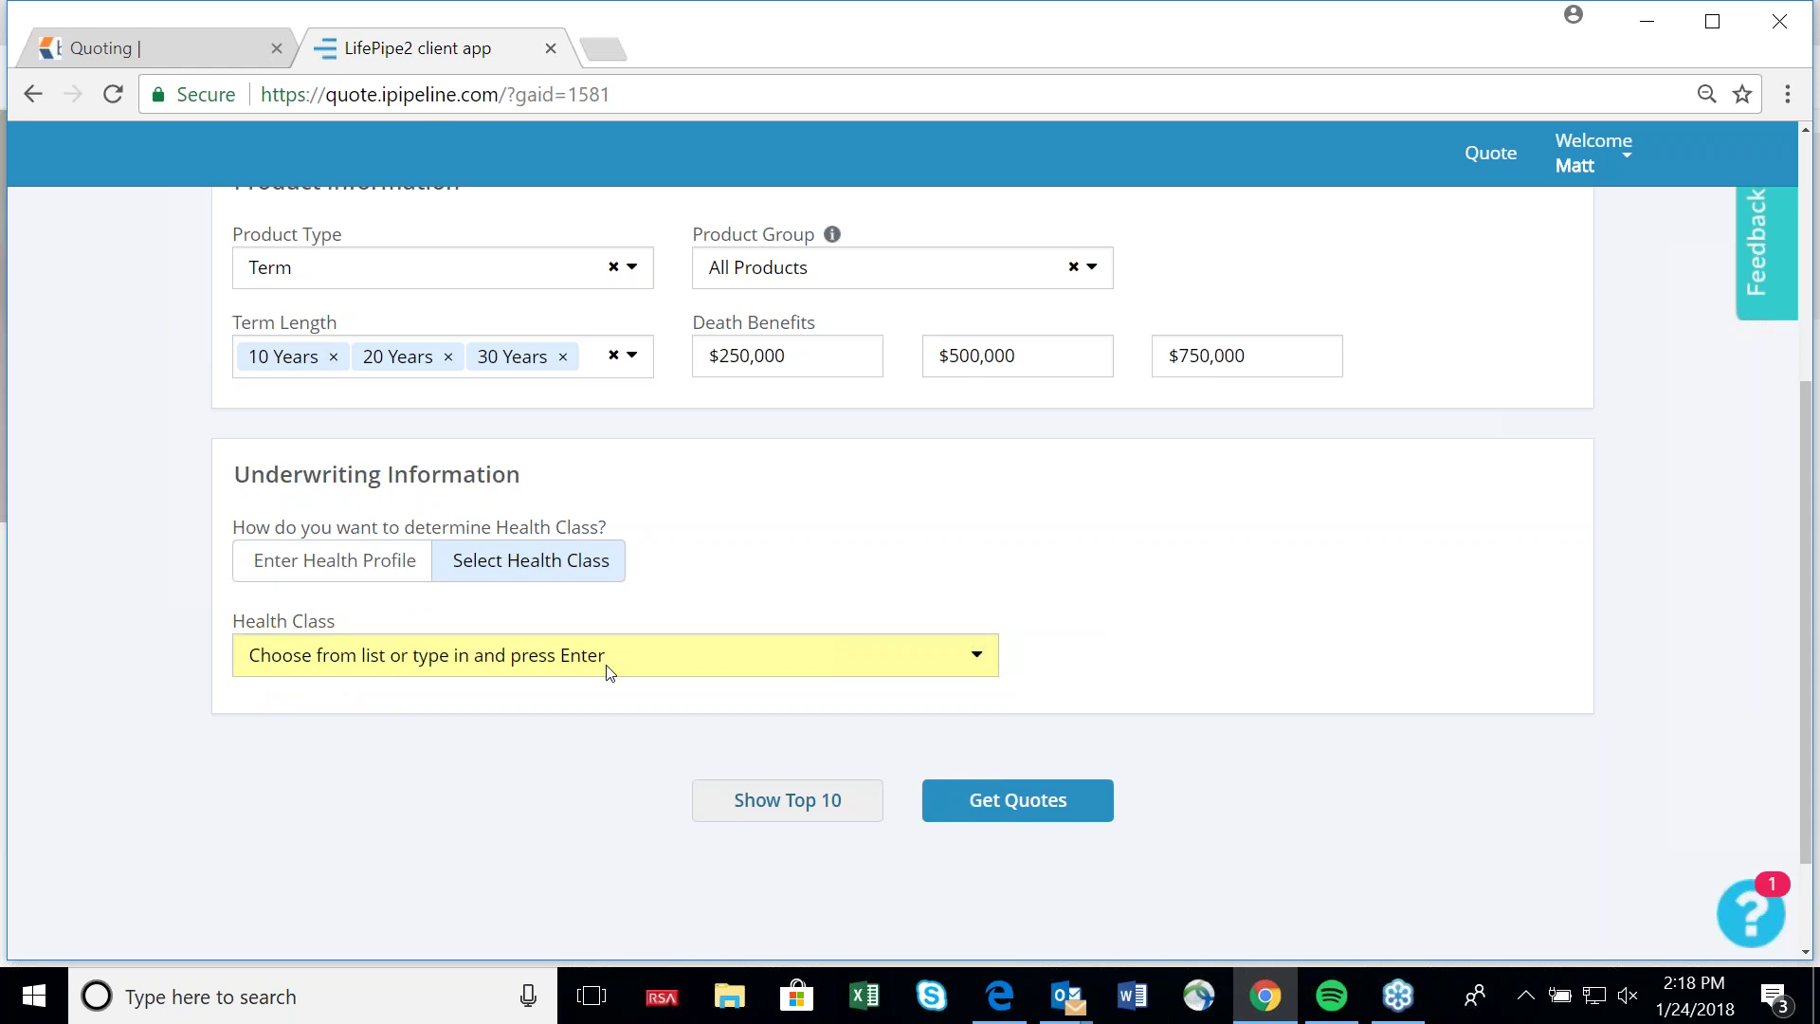
pyautogui.click(609, 668)
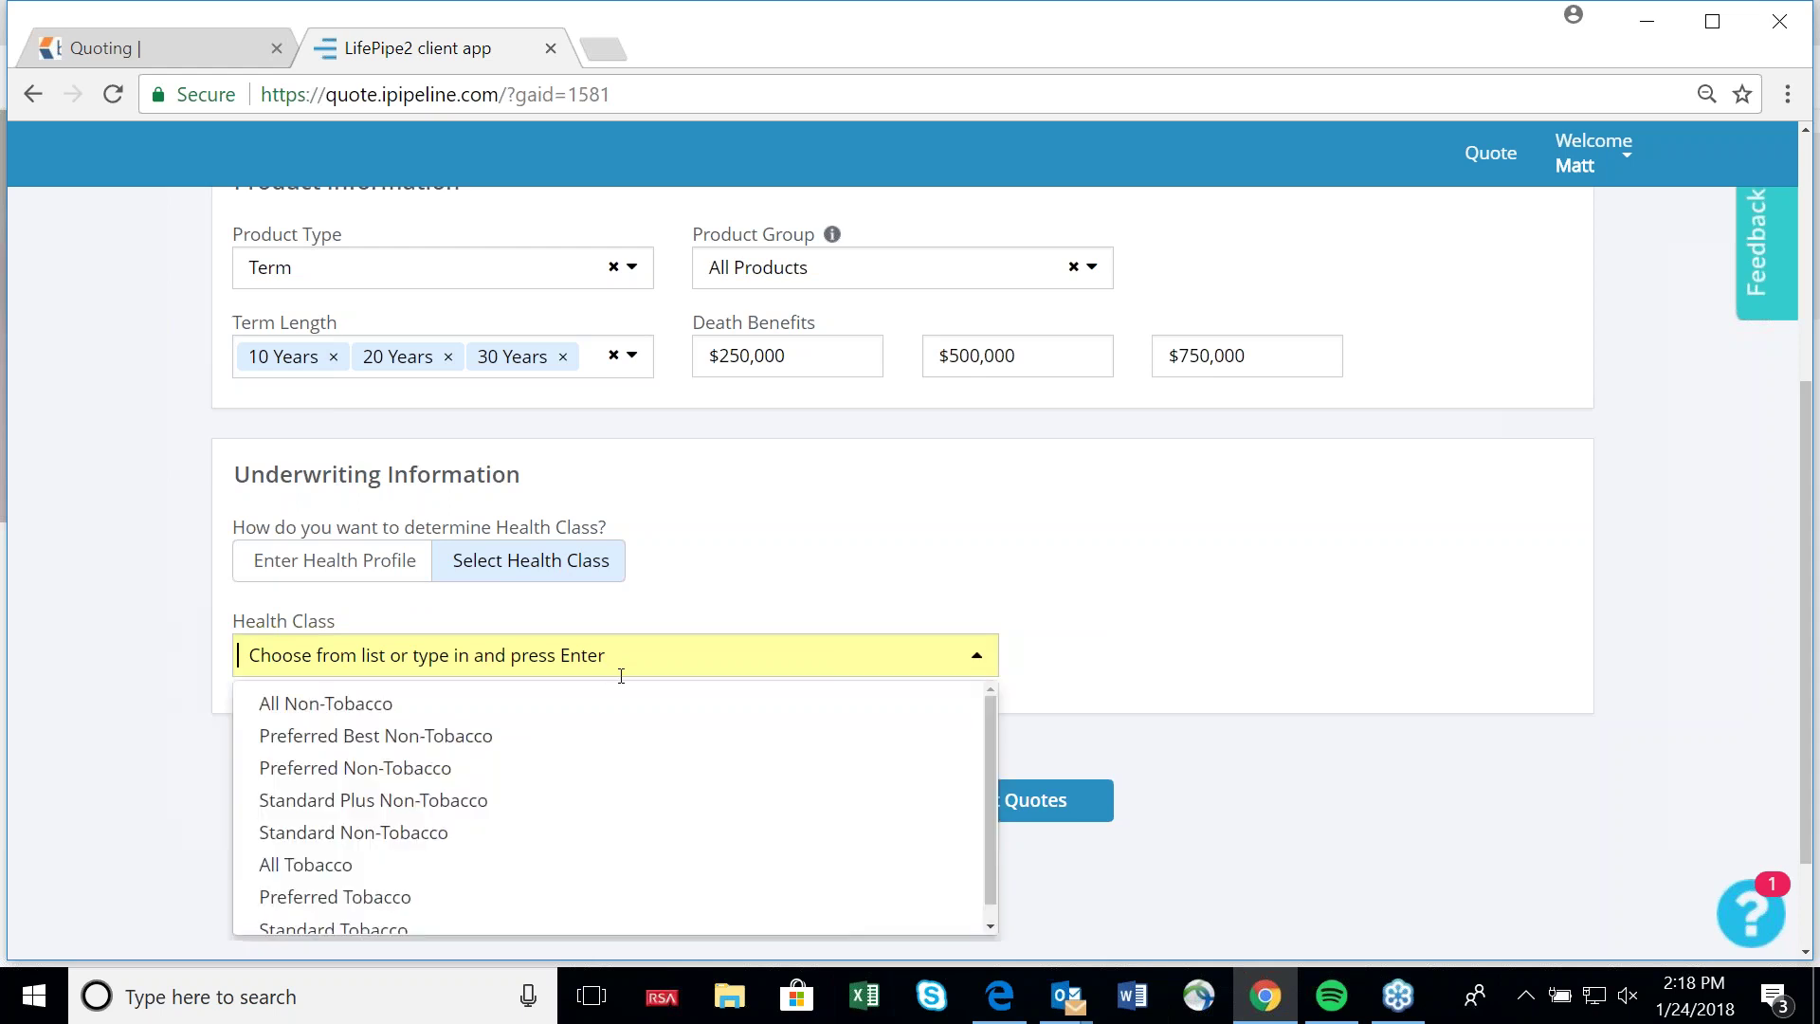
pyautogui.click(519, 720)
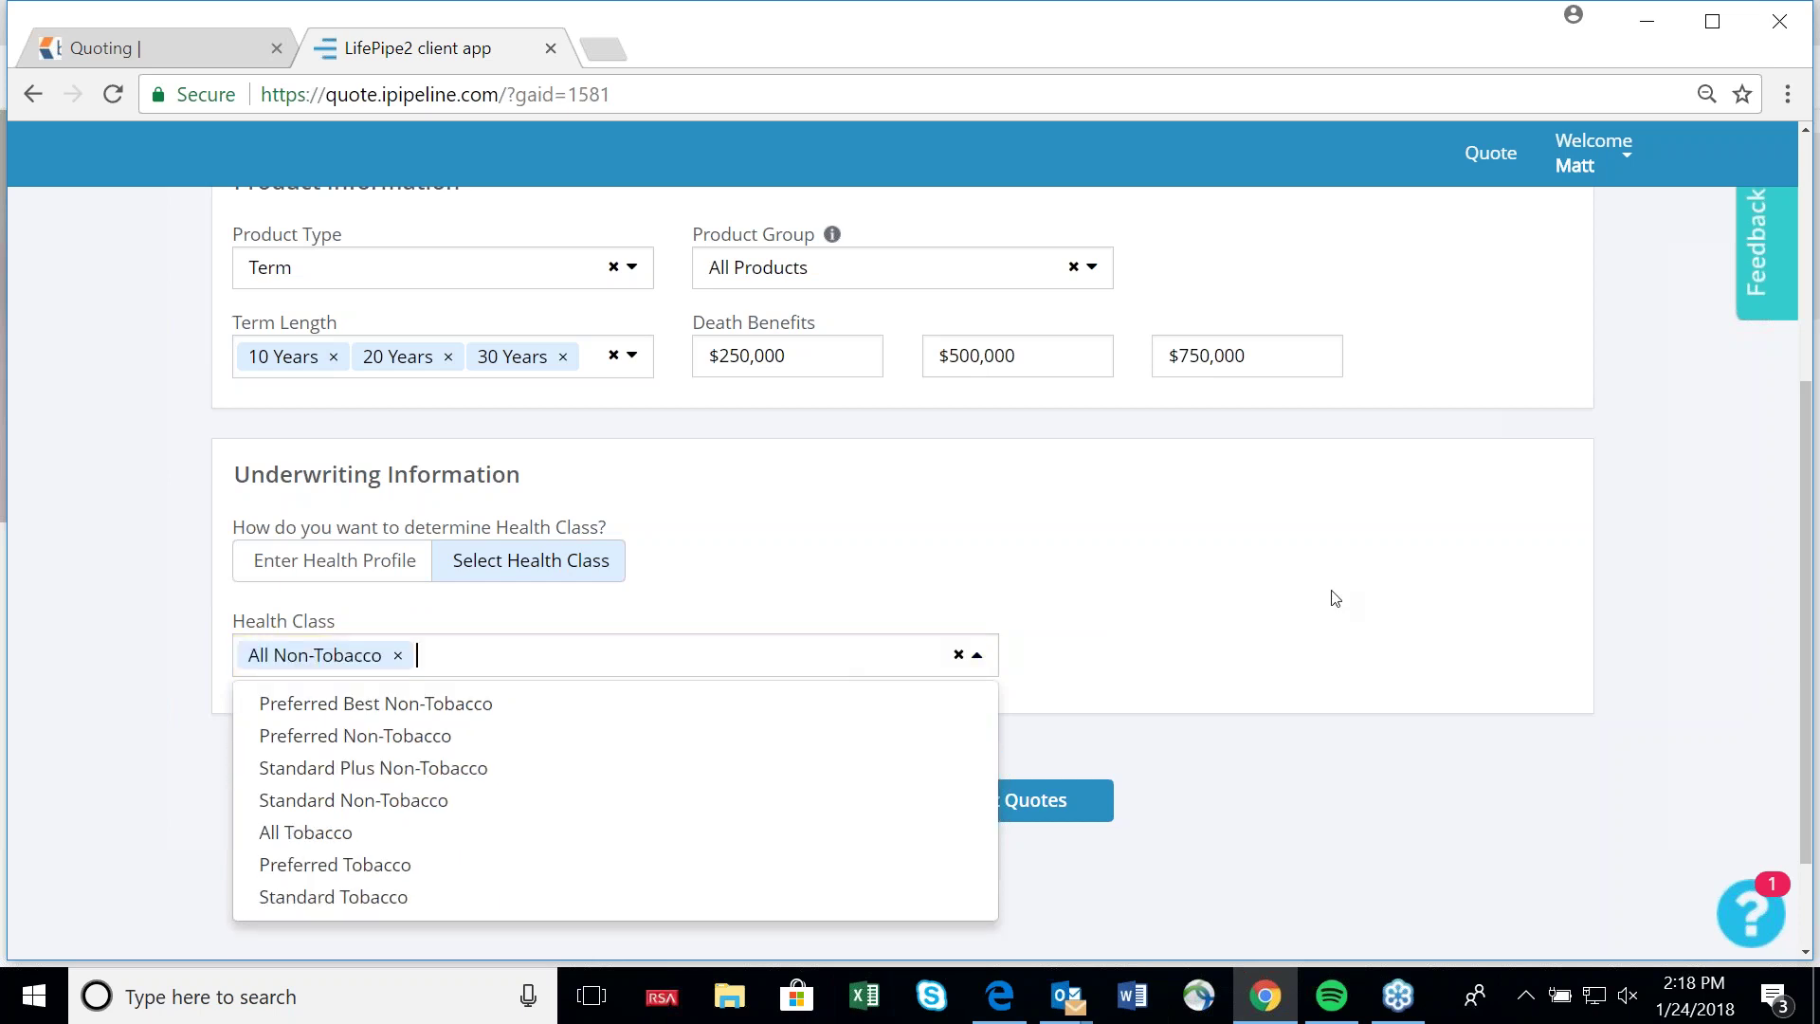
pyautogui.click(1332, 597)
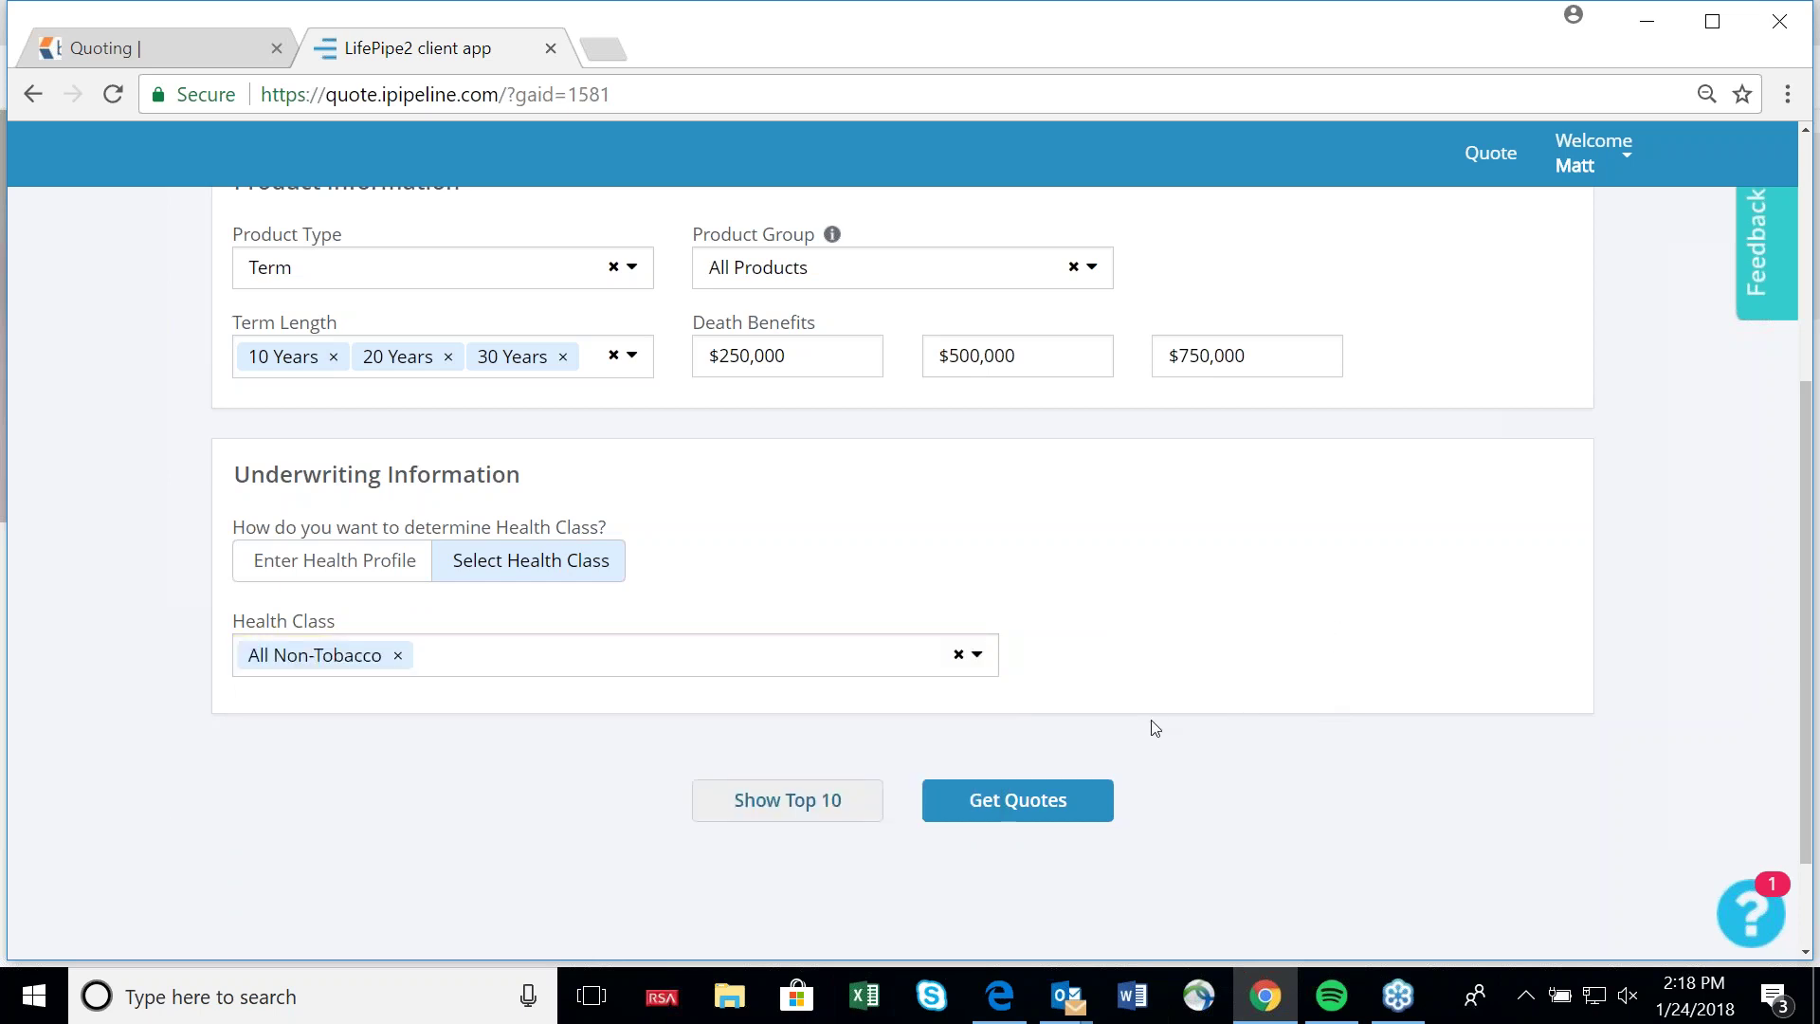
pyautogui.scroll(2, 1164, 733)
pyautogui.scroll(-3, 1163, 734)
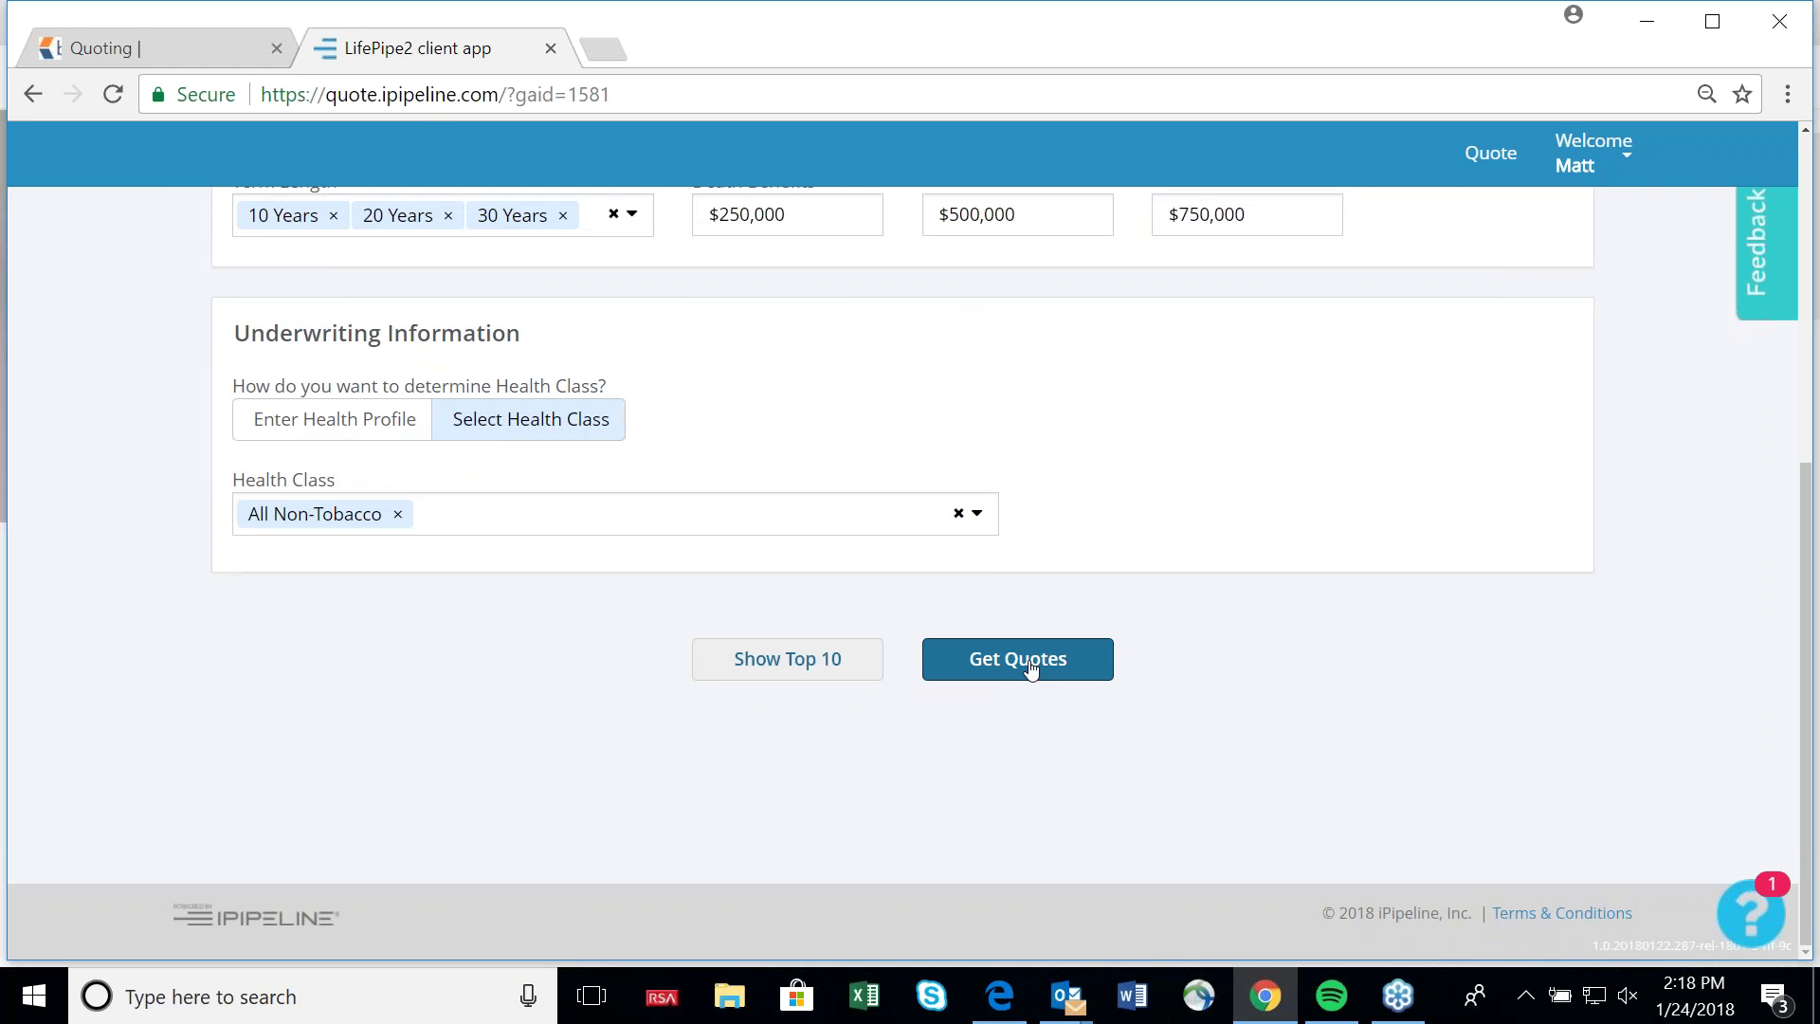
# Run Get Quotes to load the quote results.
pyautogui.click(1031, 668)
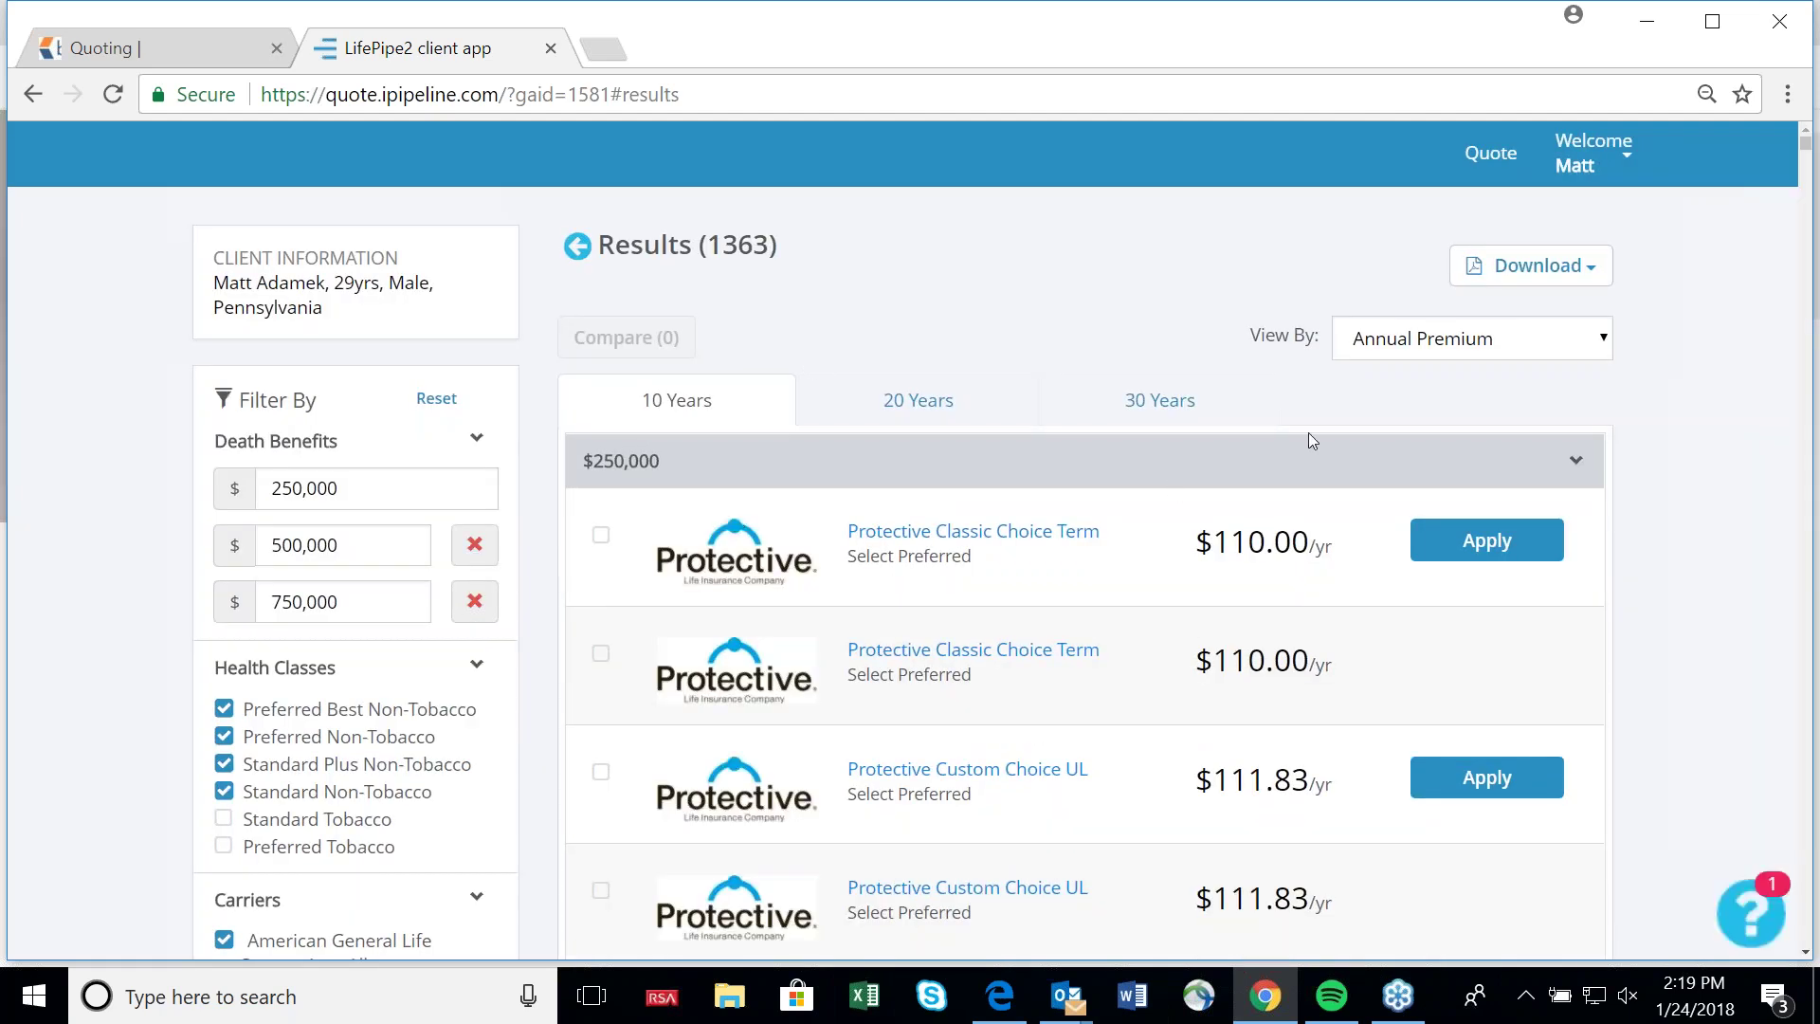
pyautogui.scroll(-2, 1307, 436)
pyautogui.scroll(2, 1303, 455)
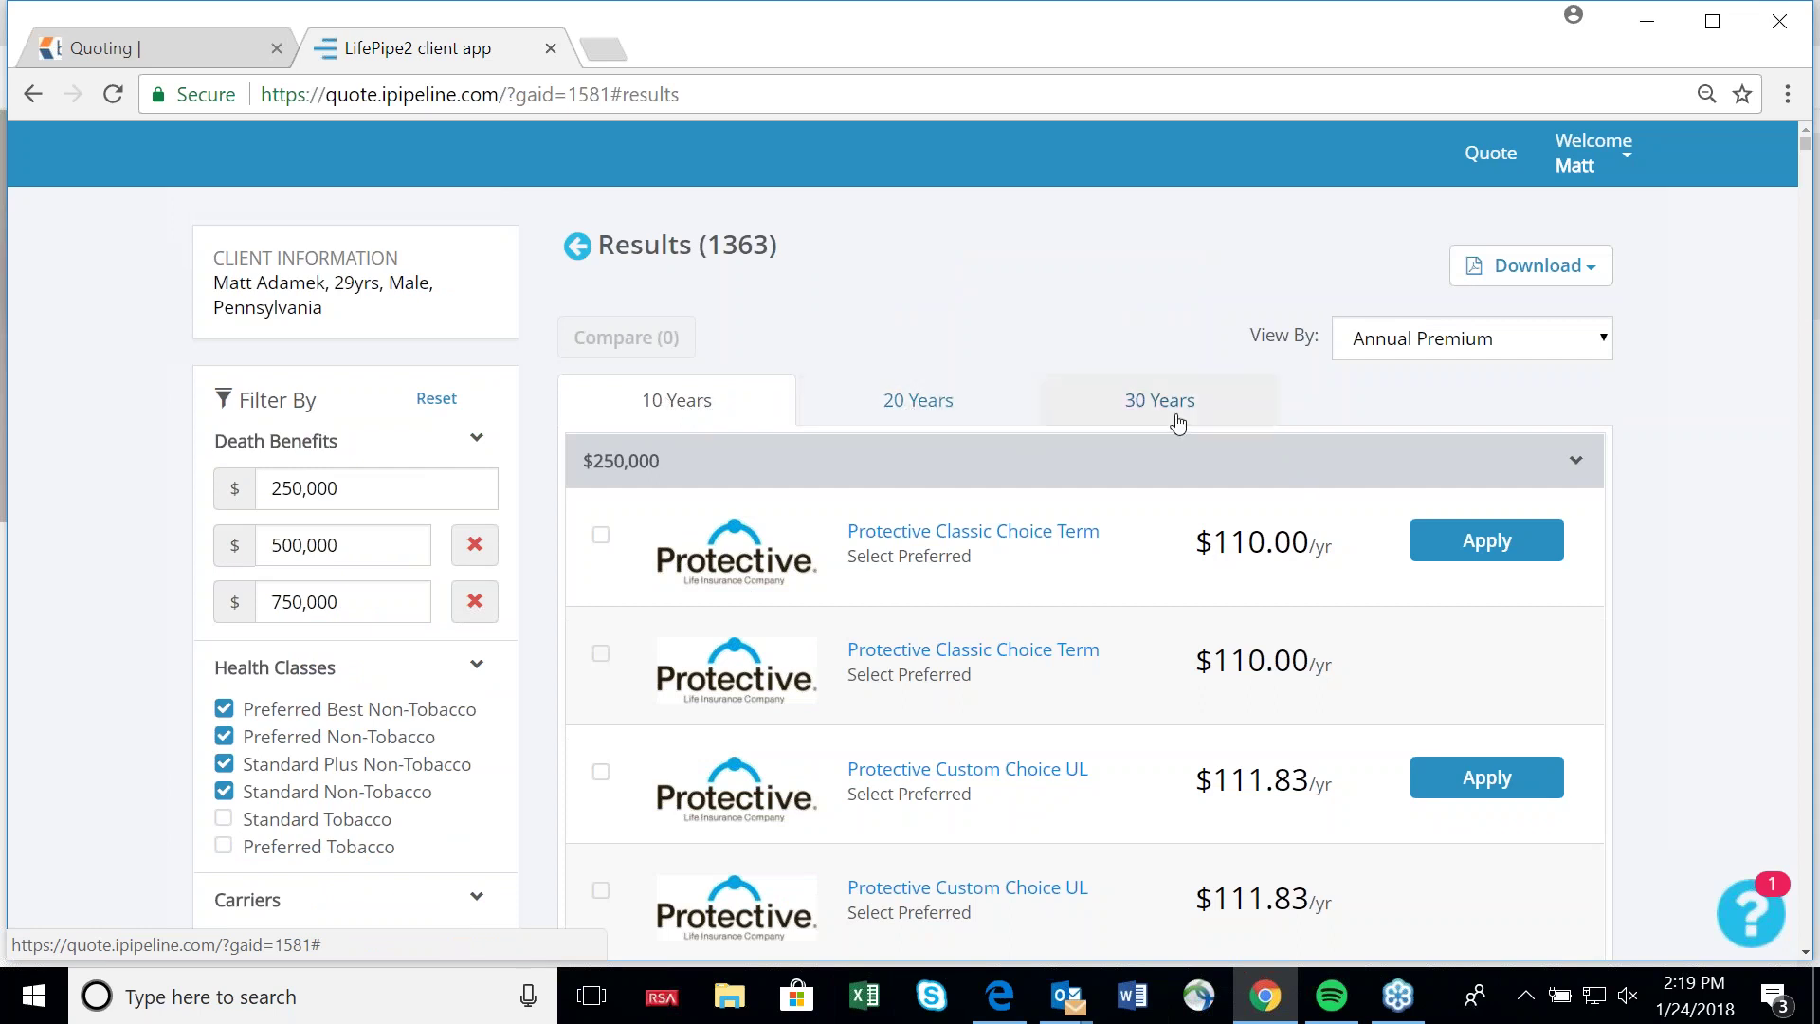
pyautogui.click(924, 402)
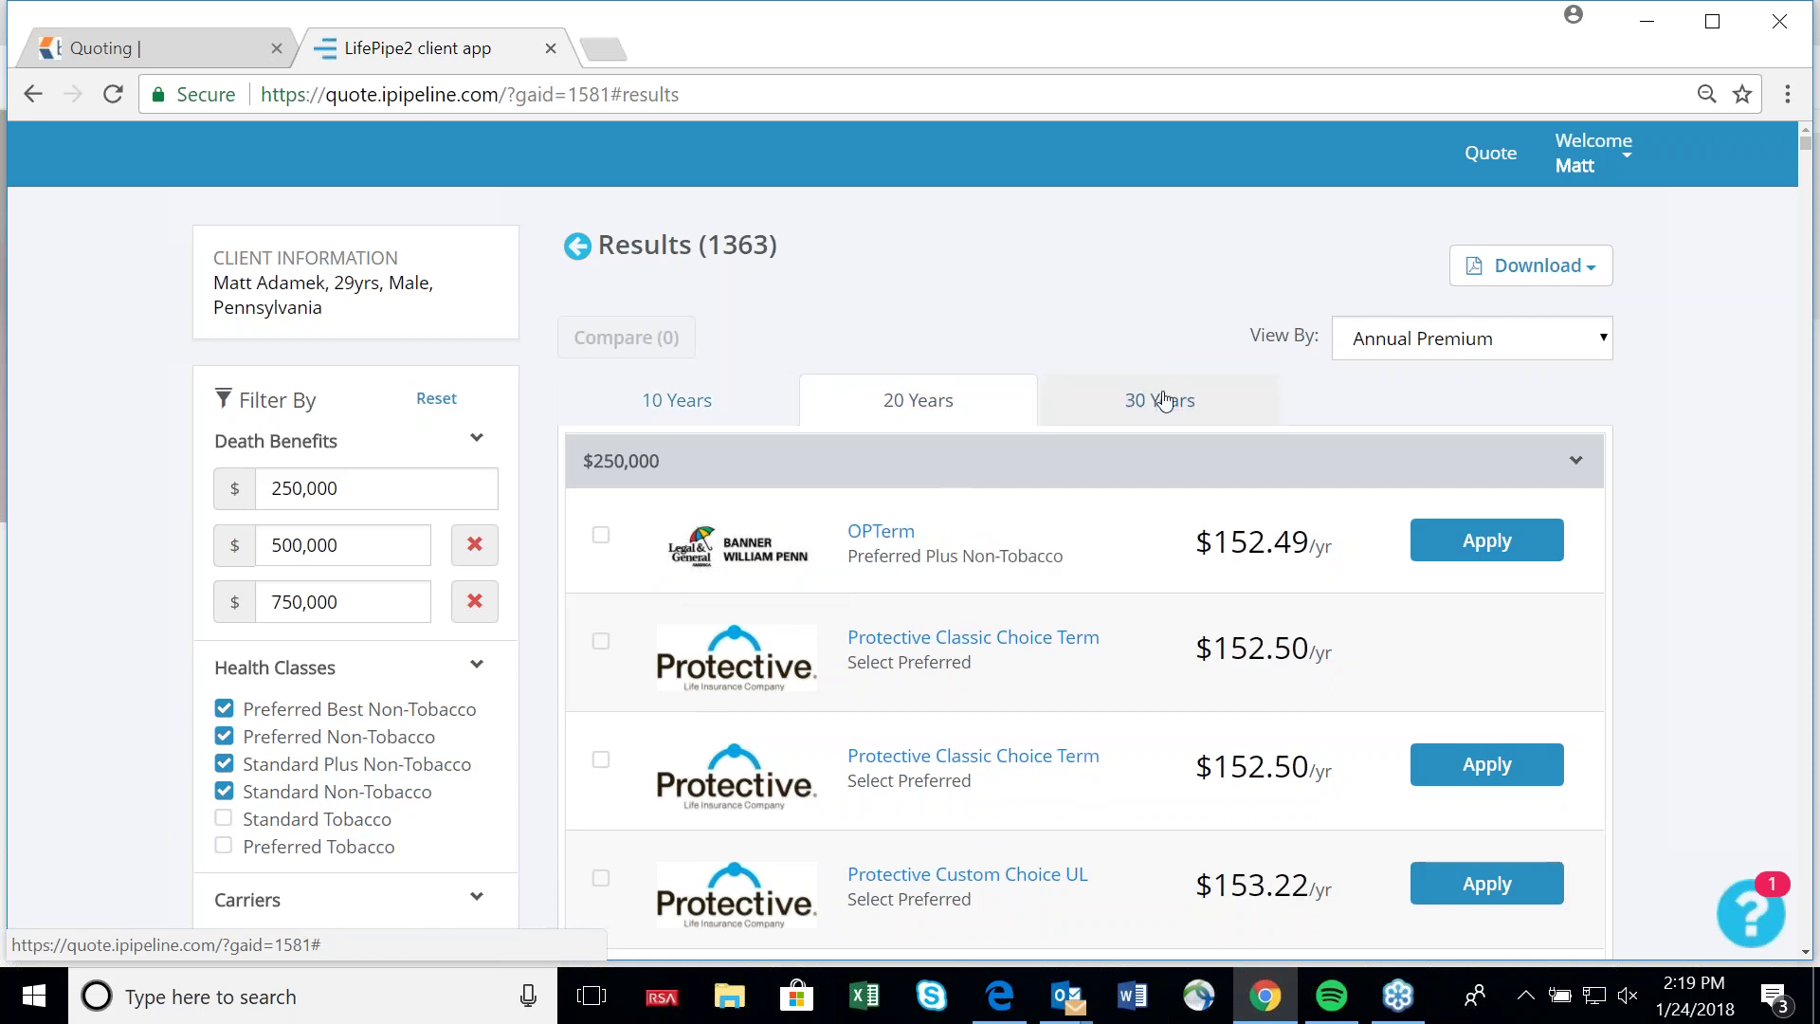
pyautogui.click(670, 408)
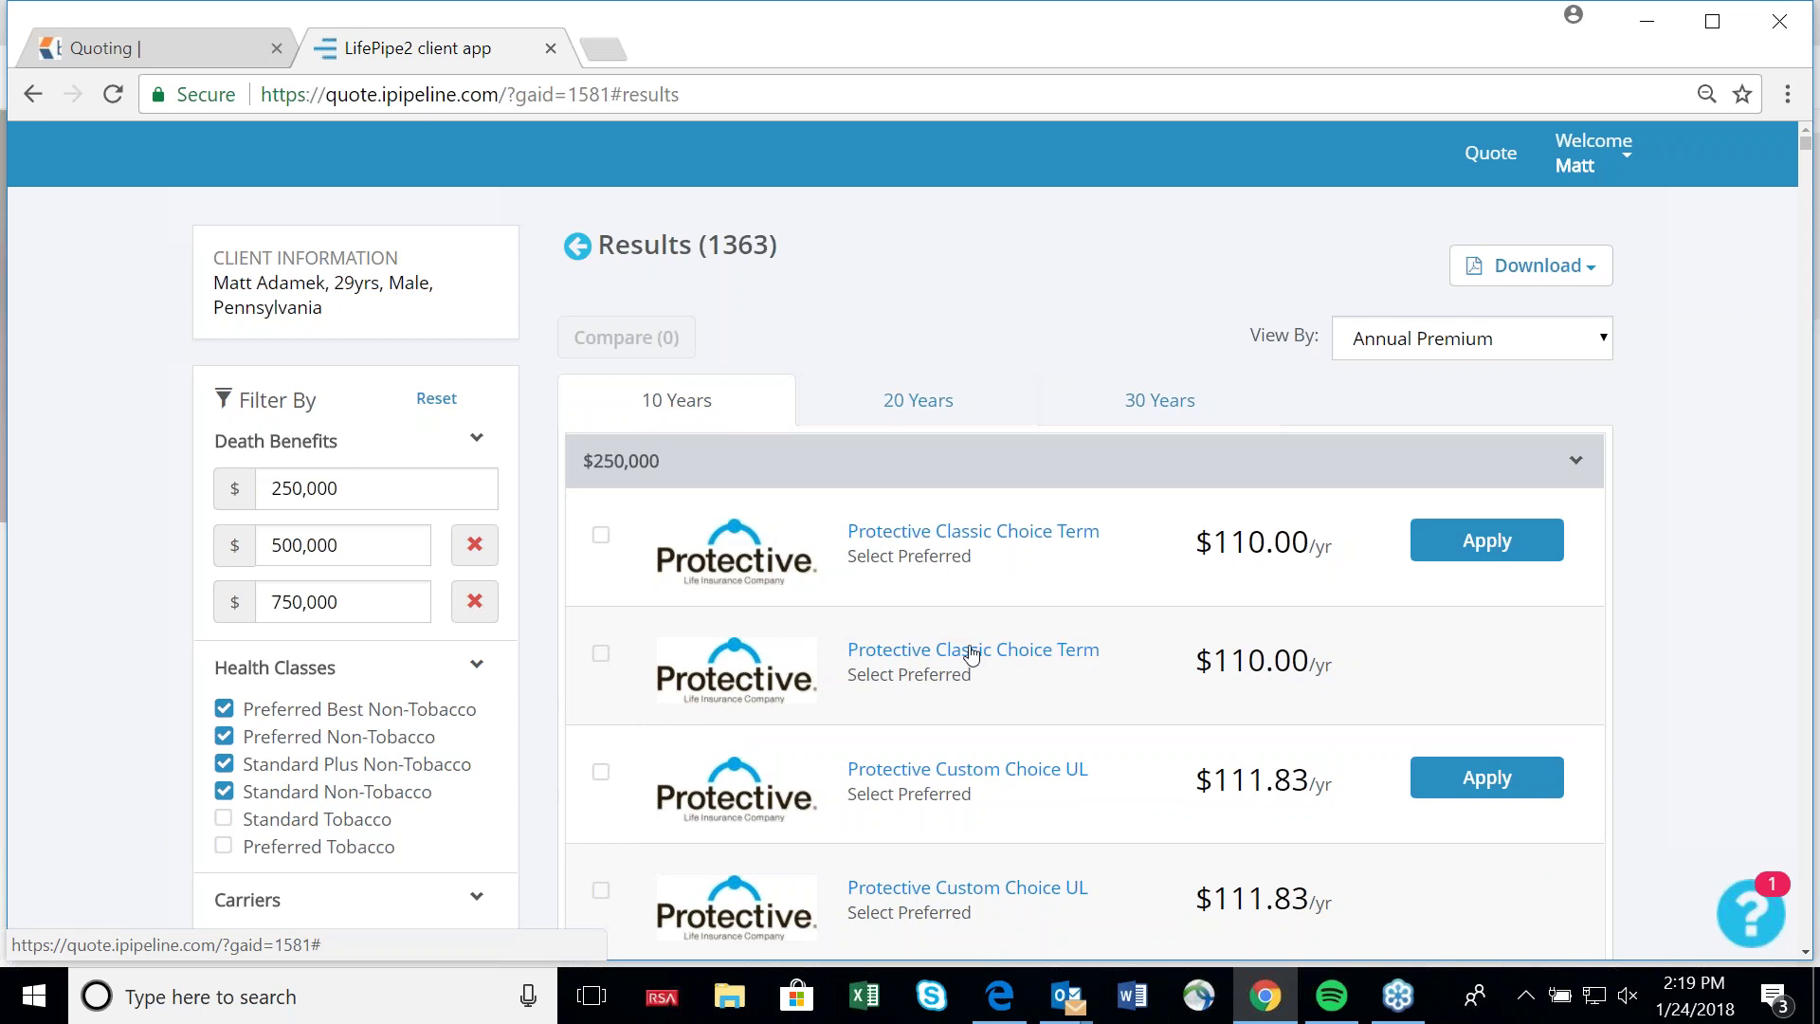
pyautogui.scroll(-2, 947, 663)
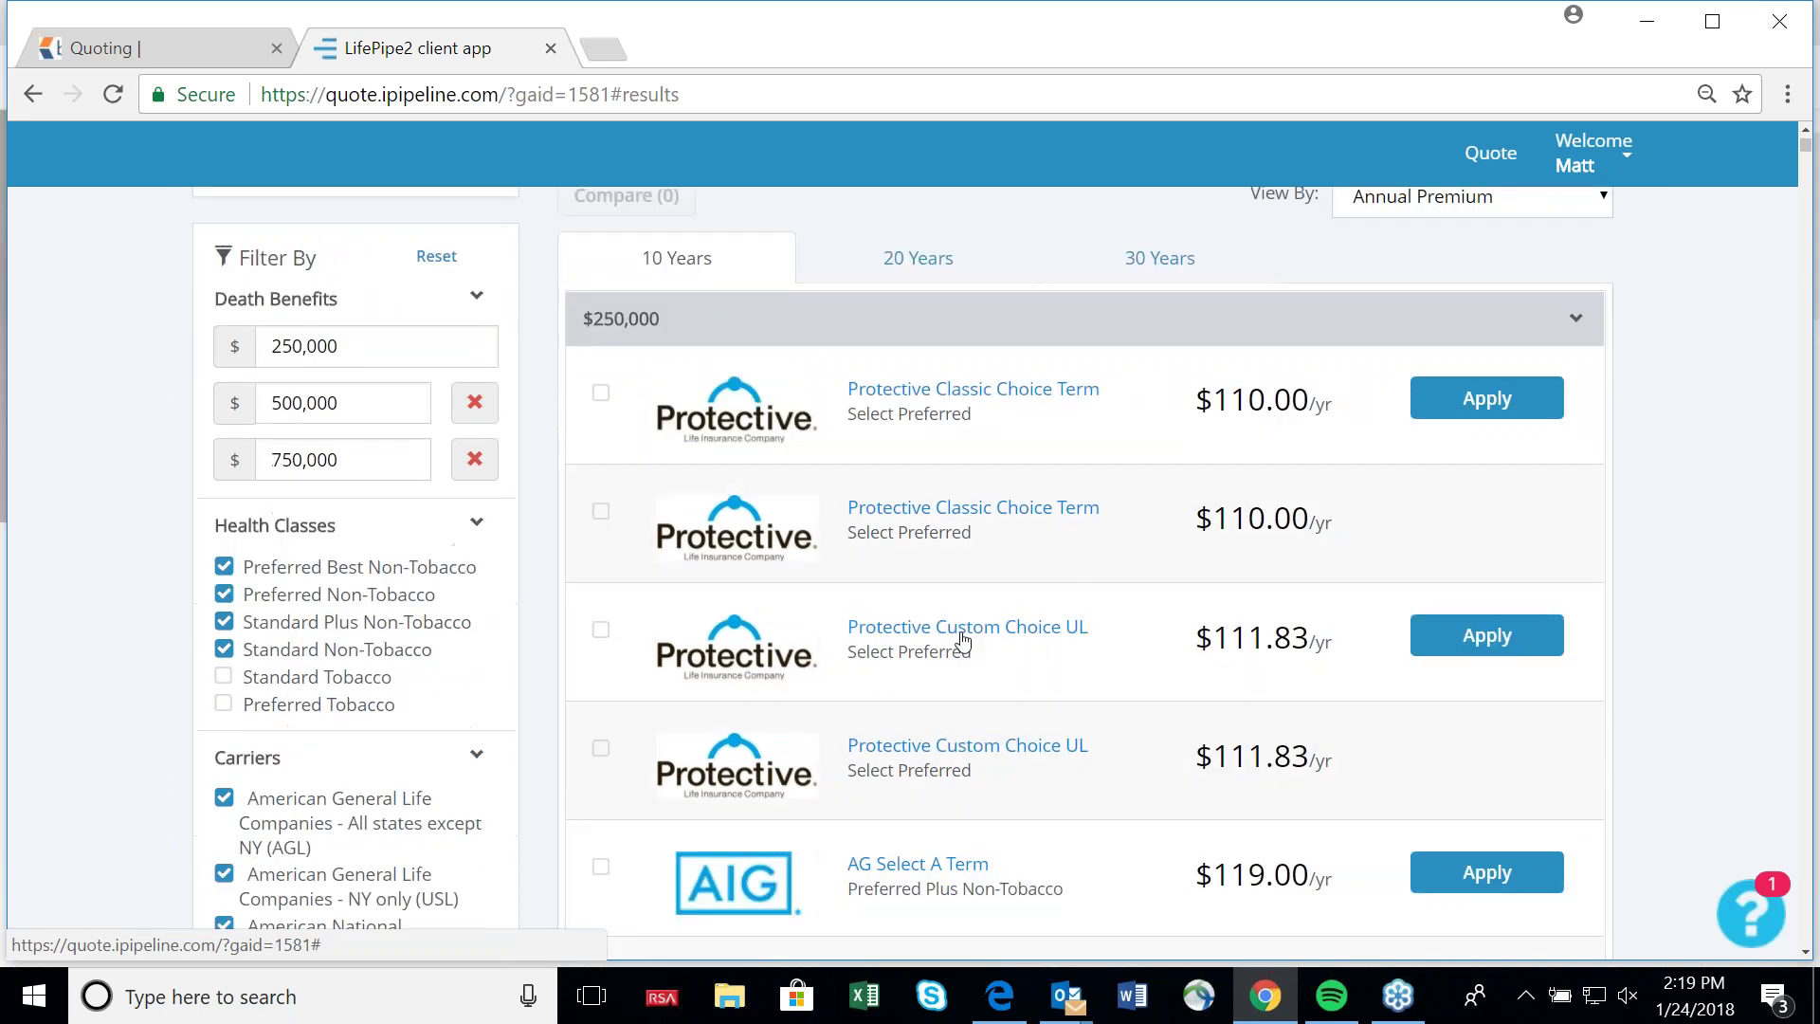
pyautogui.scroll(2, 331, 585)
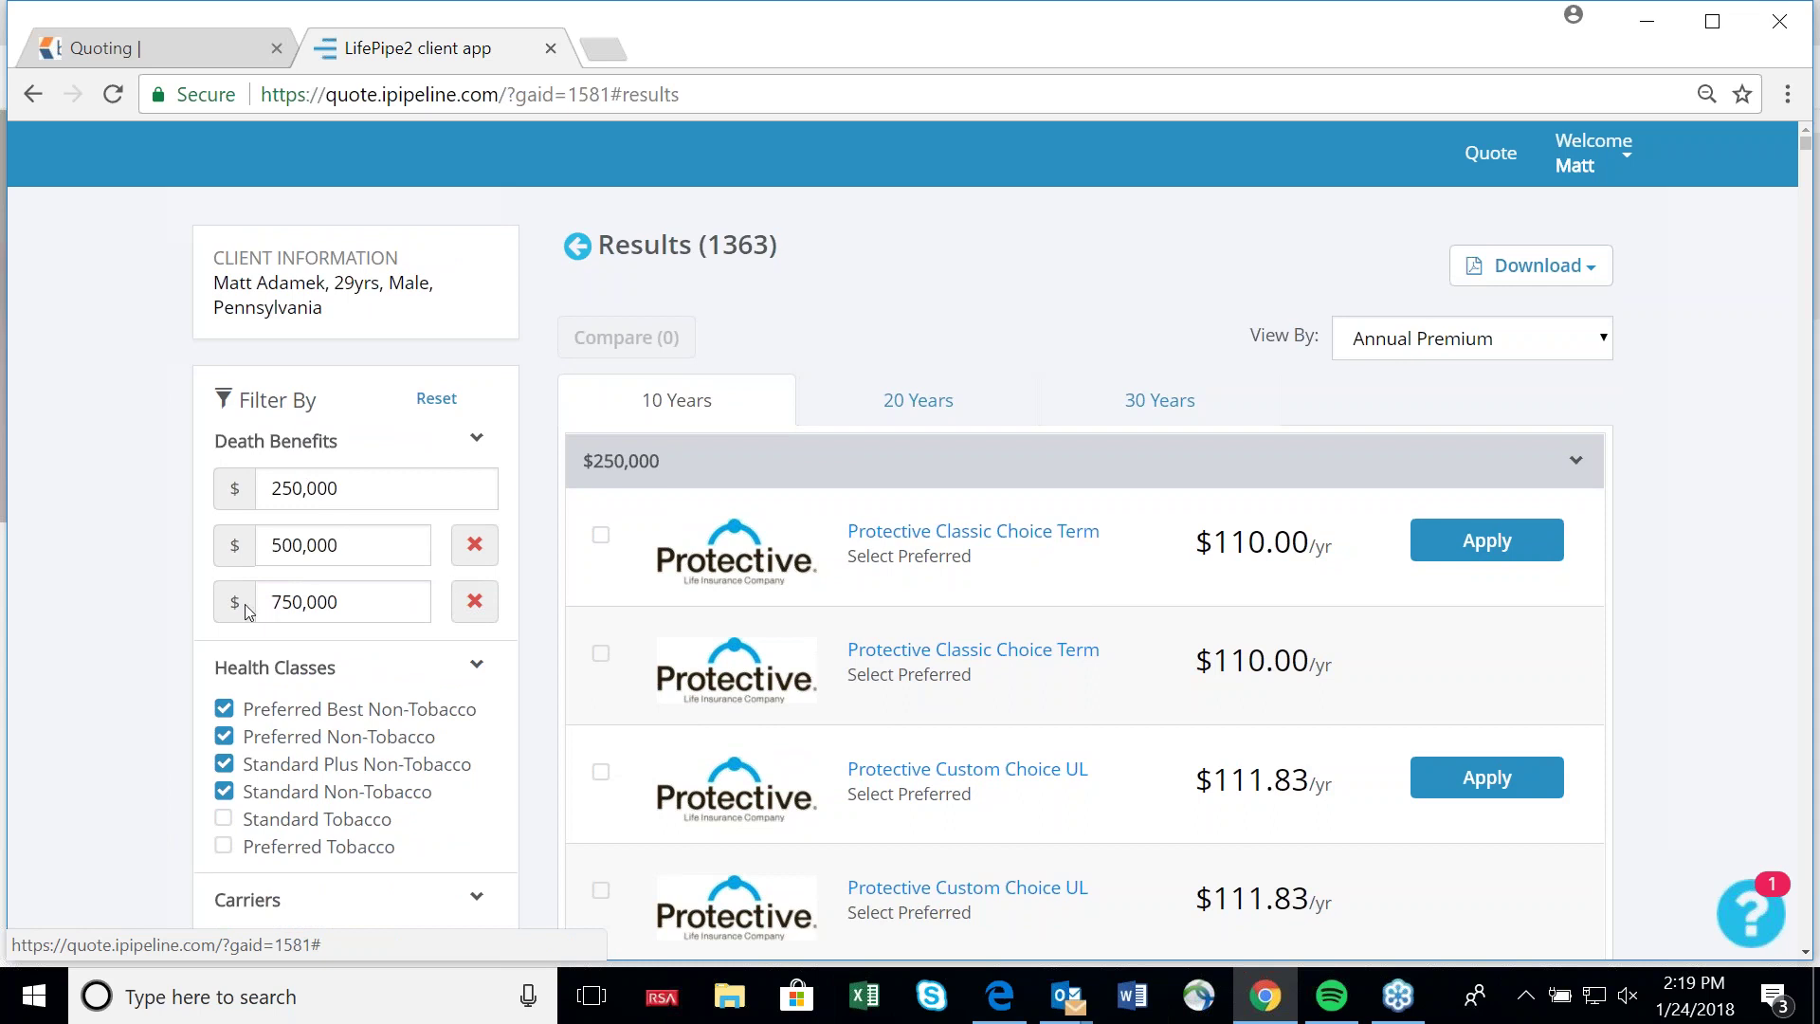
pyautogui.scroll(-2, 351, 578)
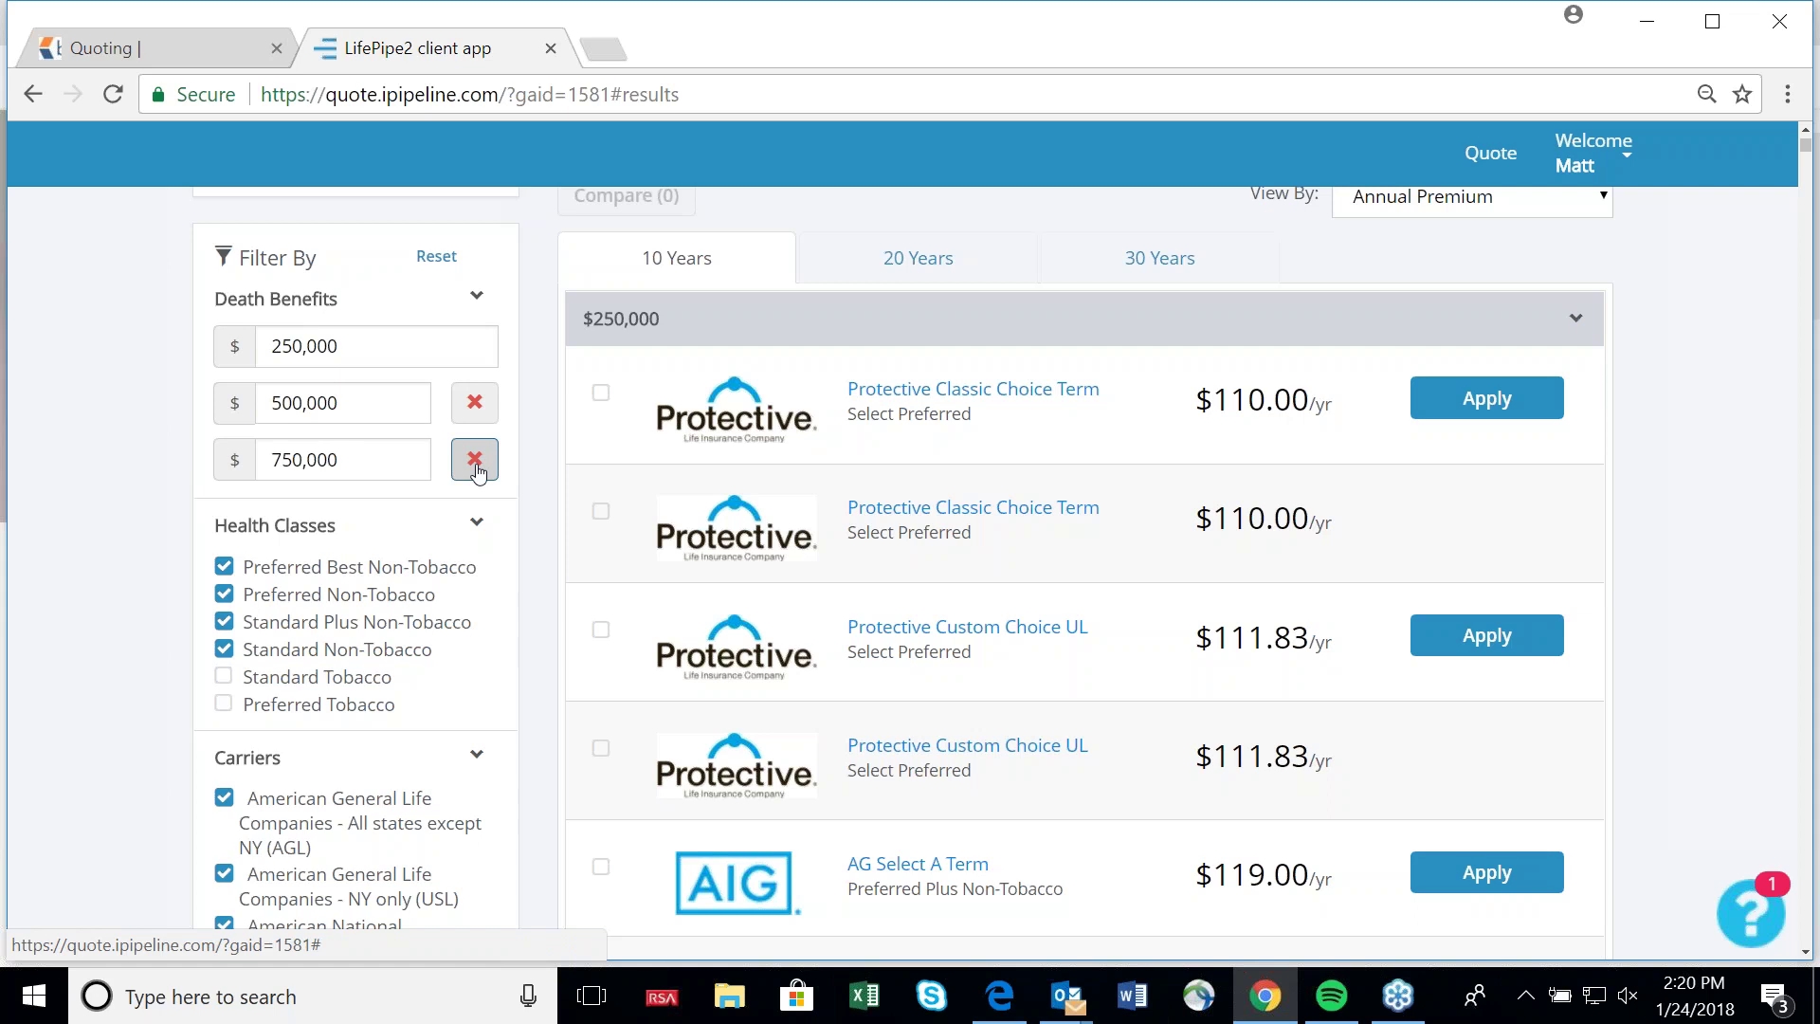
# Collapse all three benefit groups, then re-expand only the $500,000 quotes.
pyautogui.click(1576, 323)
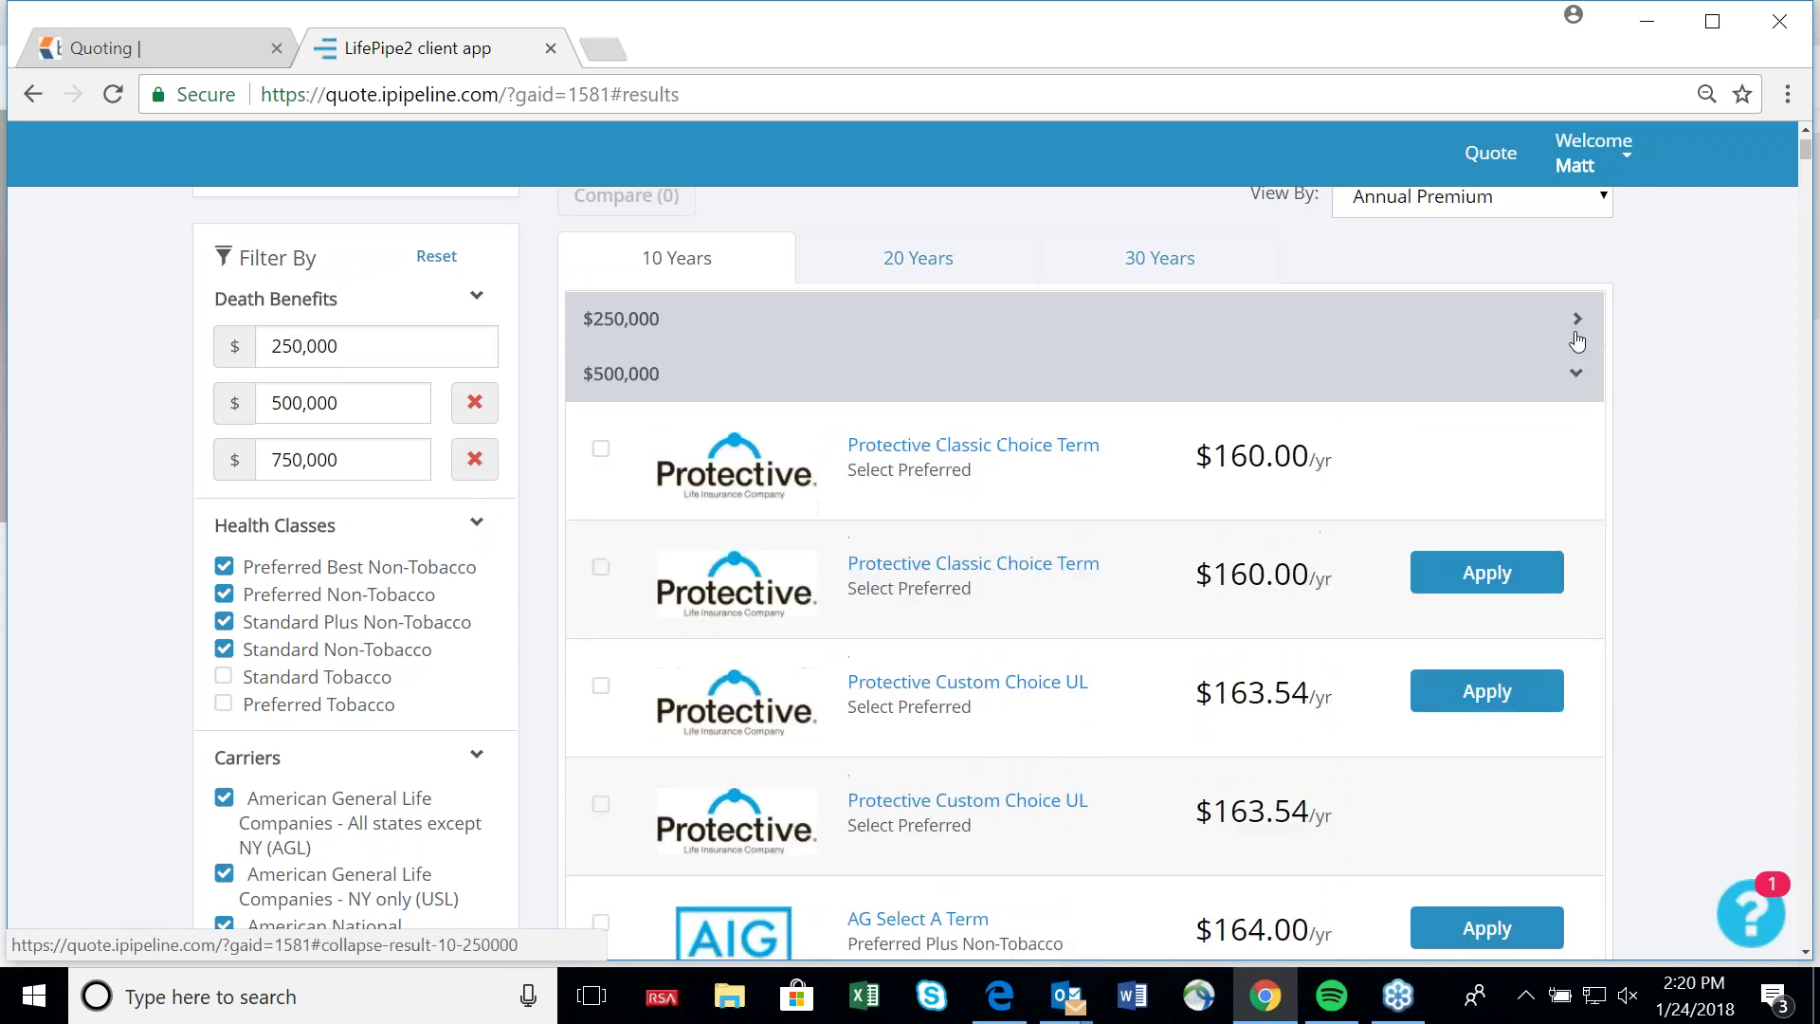
pyautogui.click(1570, 376)
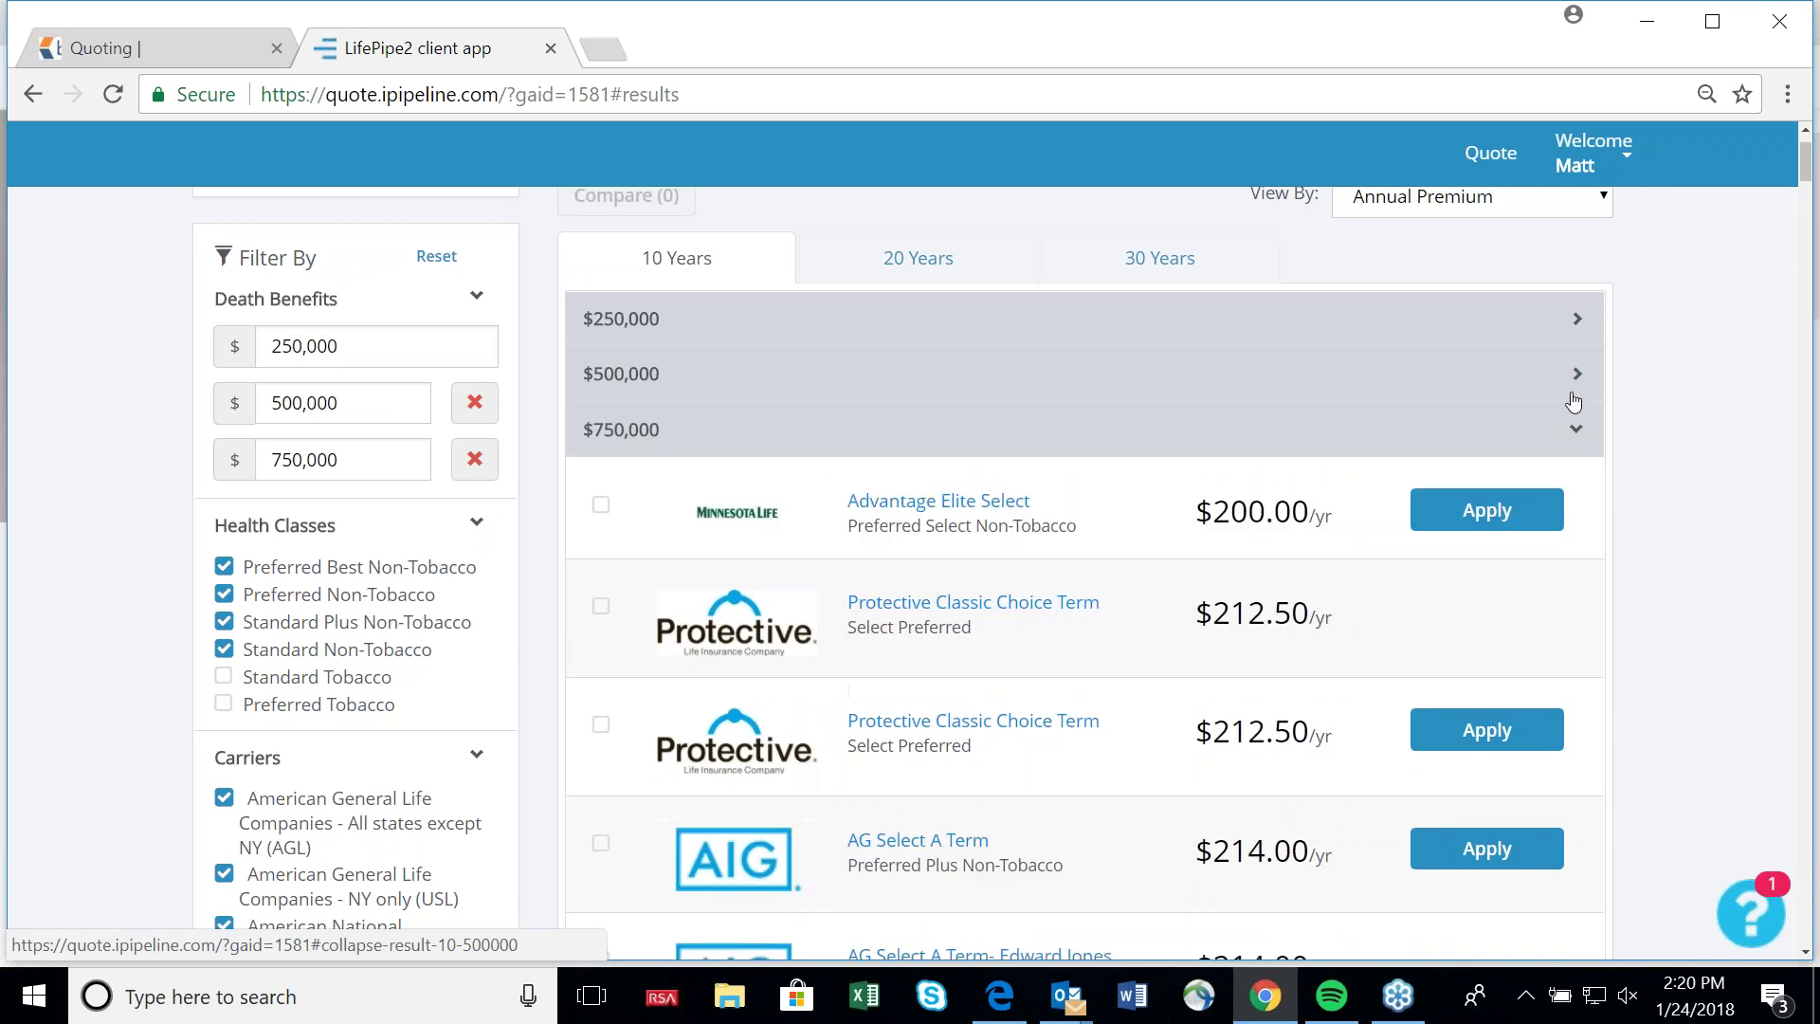
pyautogui.click(1580, 431)
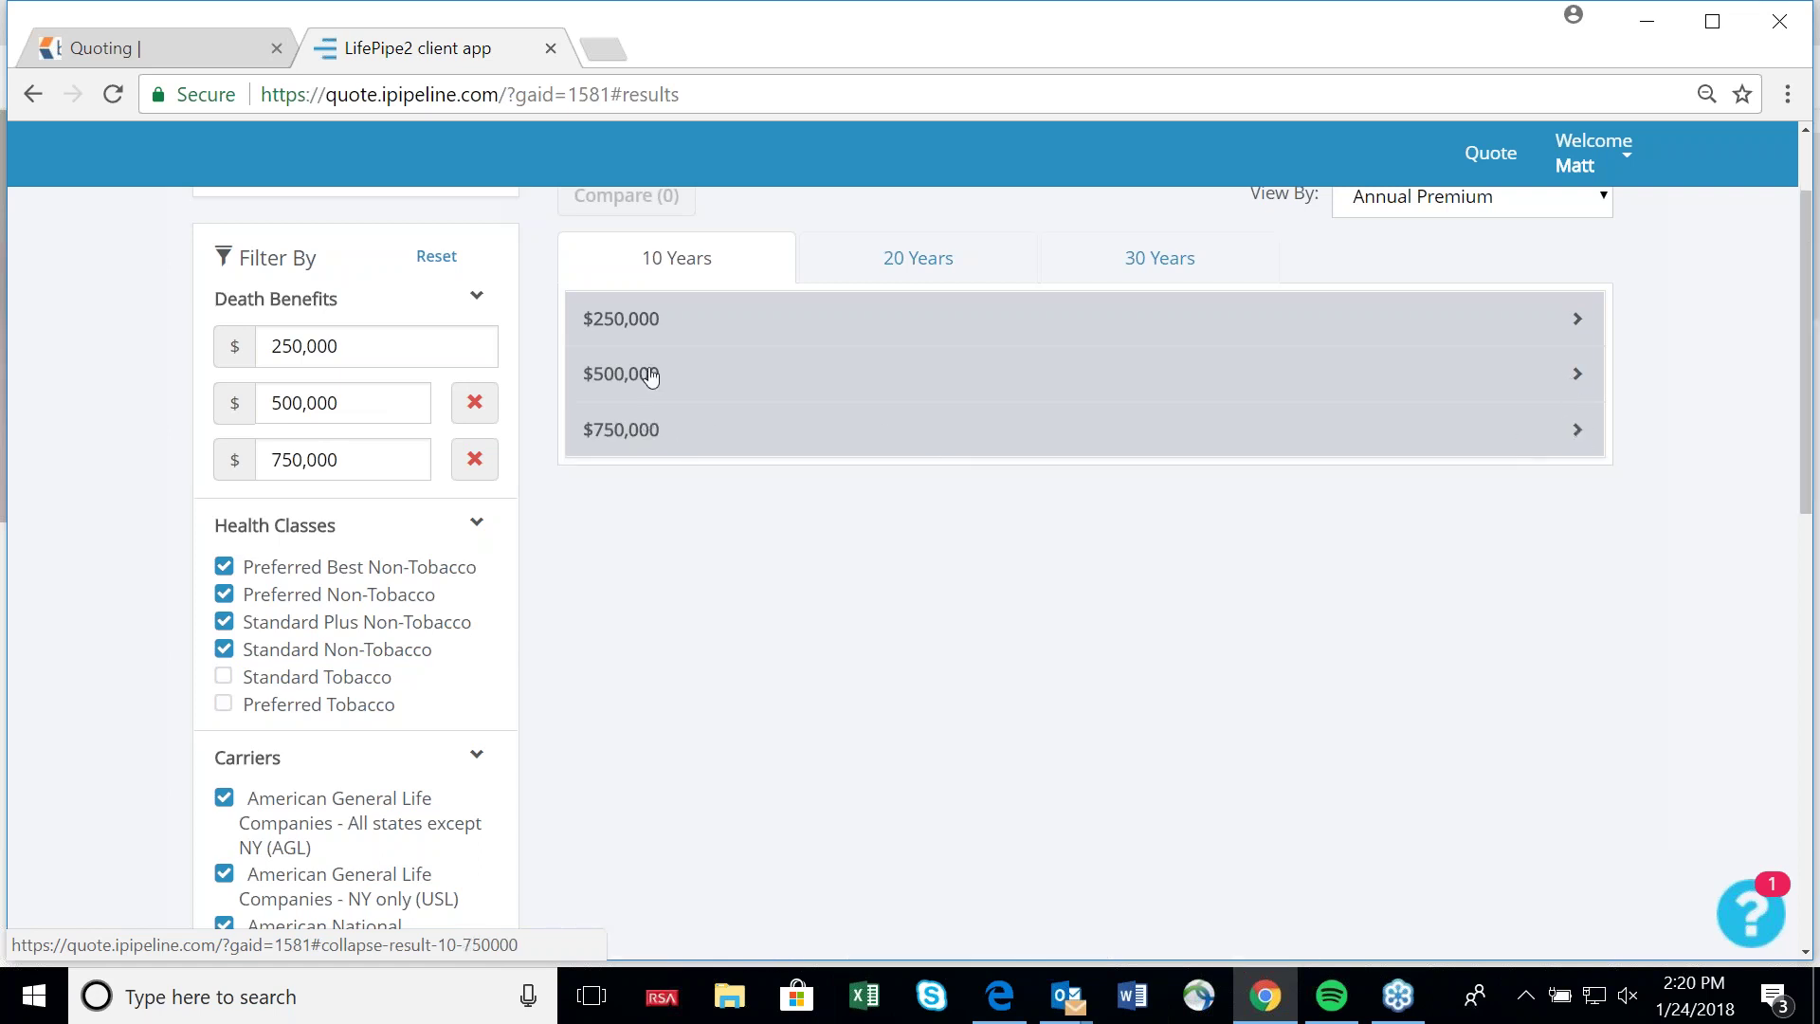
pyautogui.click(1568, 383)
pyautogui.scroll(-4, 1251, 663)
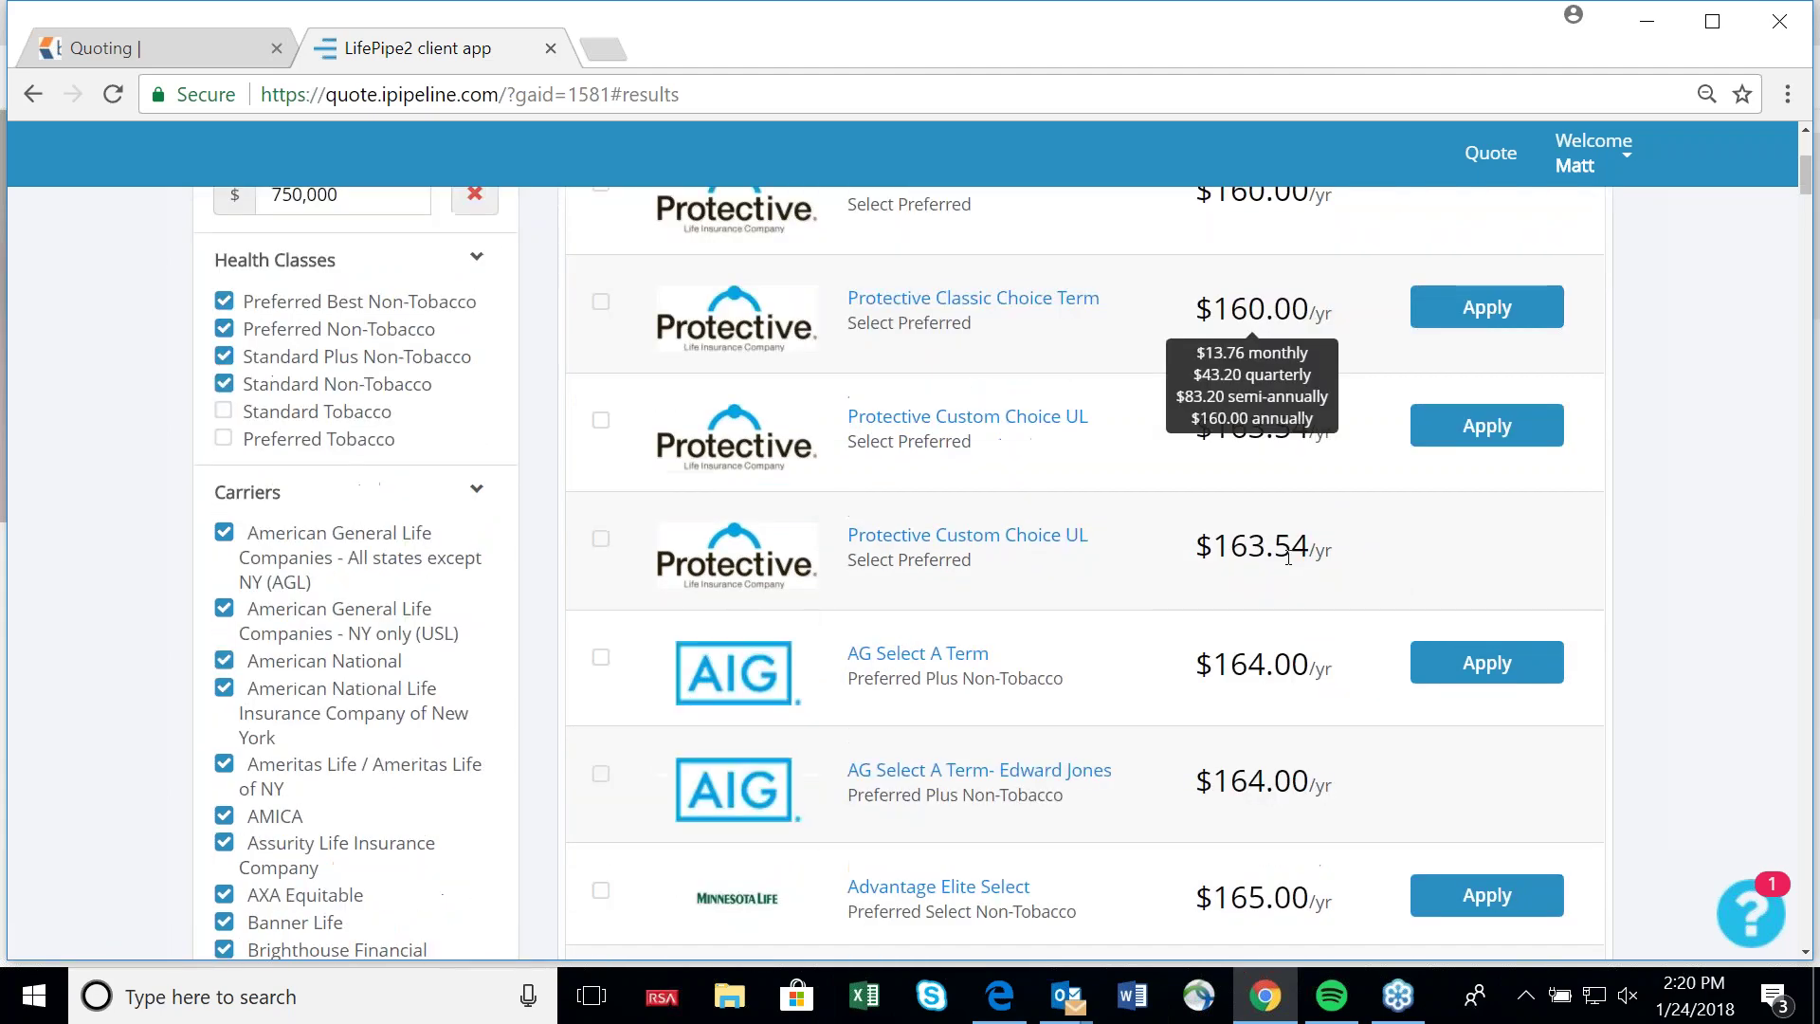
pyautogui.scroll(2, 1251, 720)
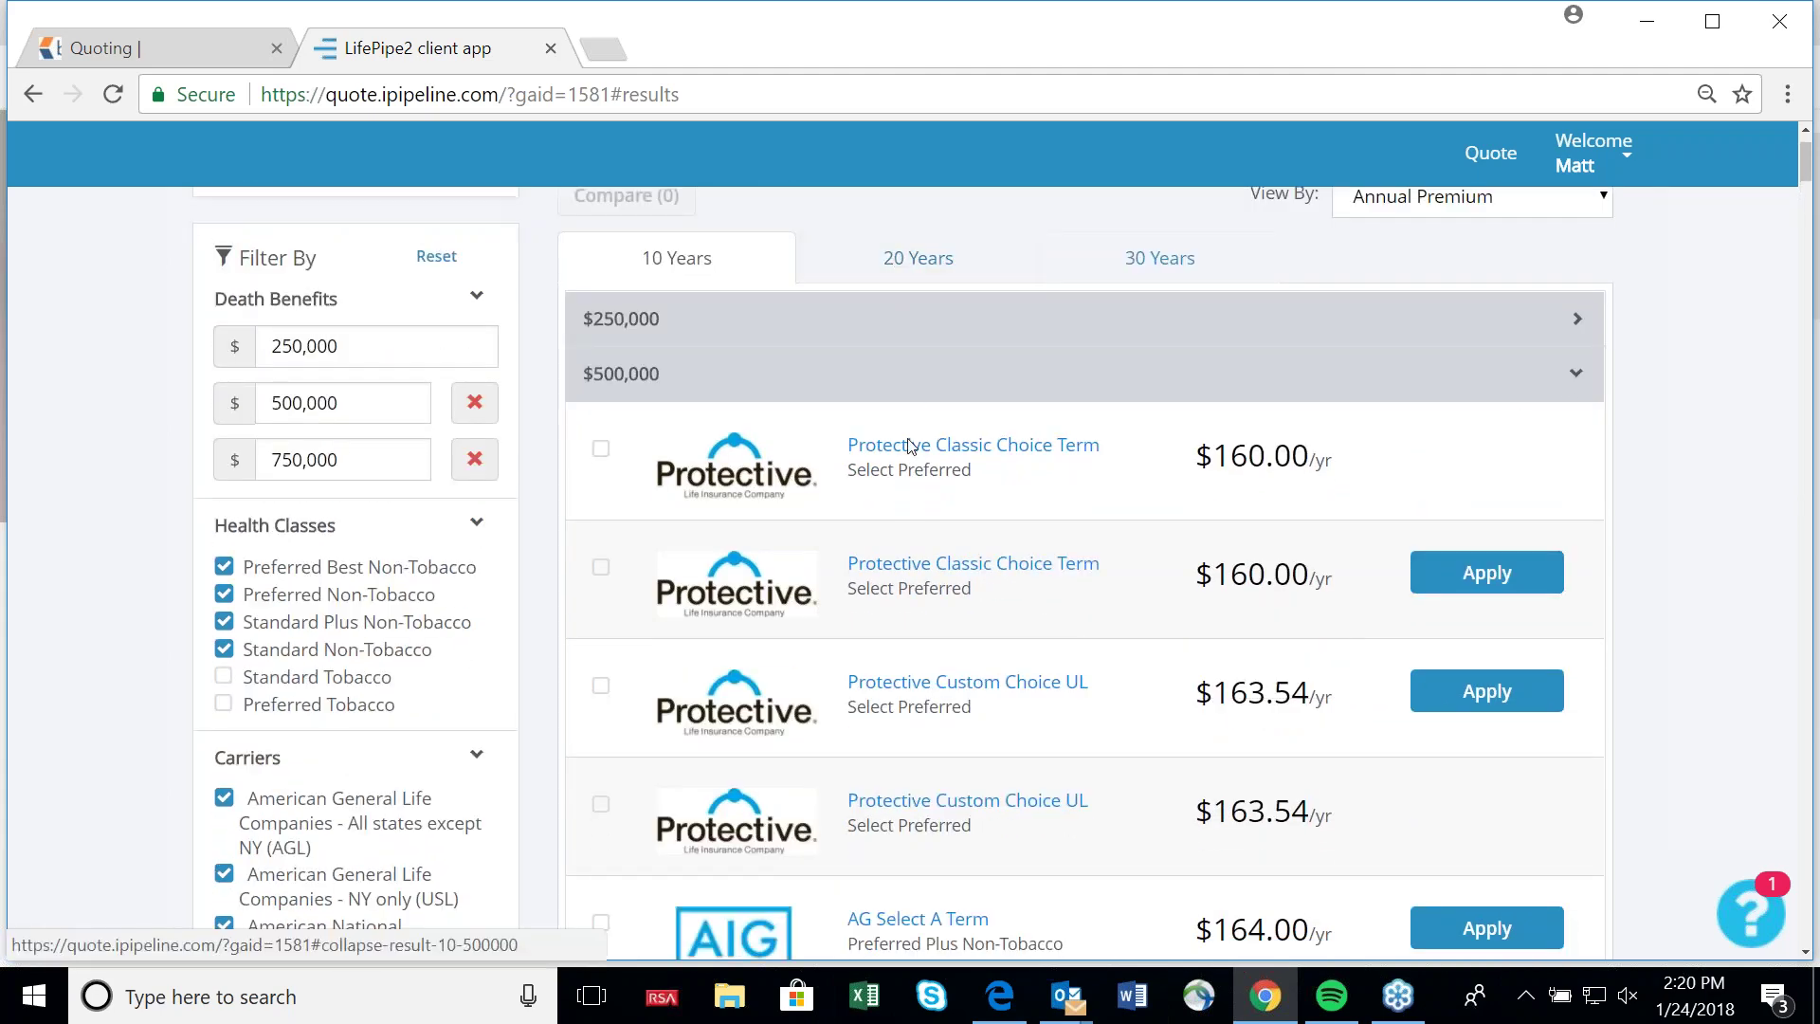
pyautogui.scroll(-1, 216, 535)
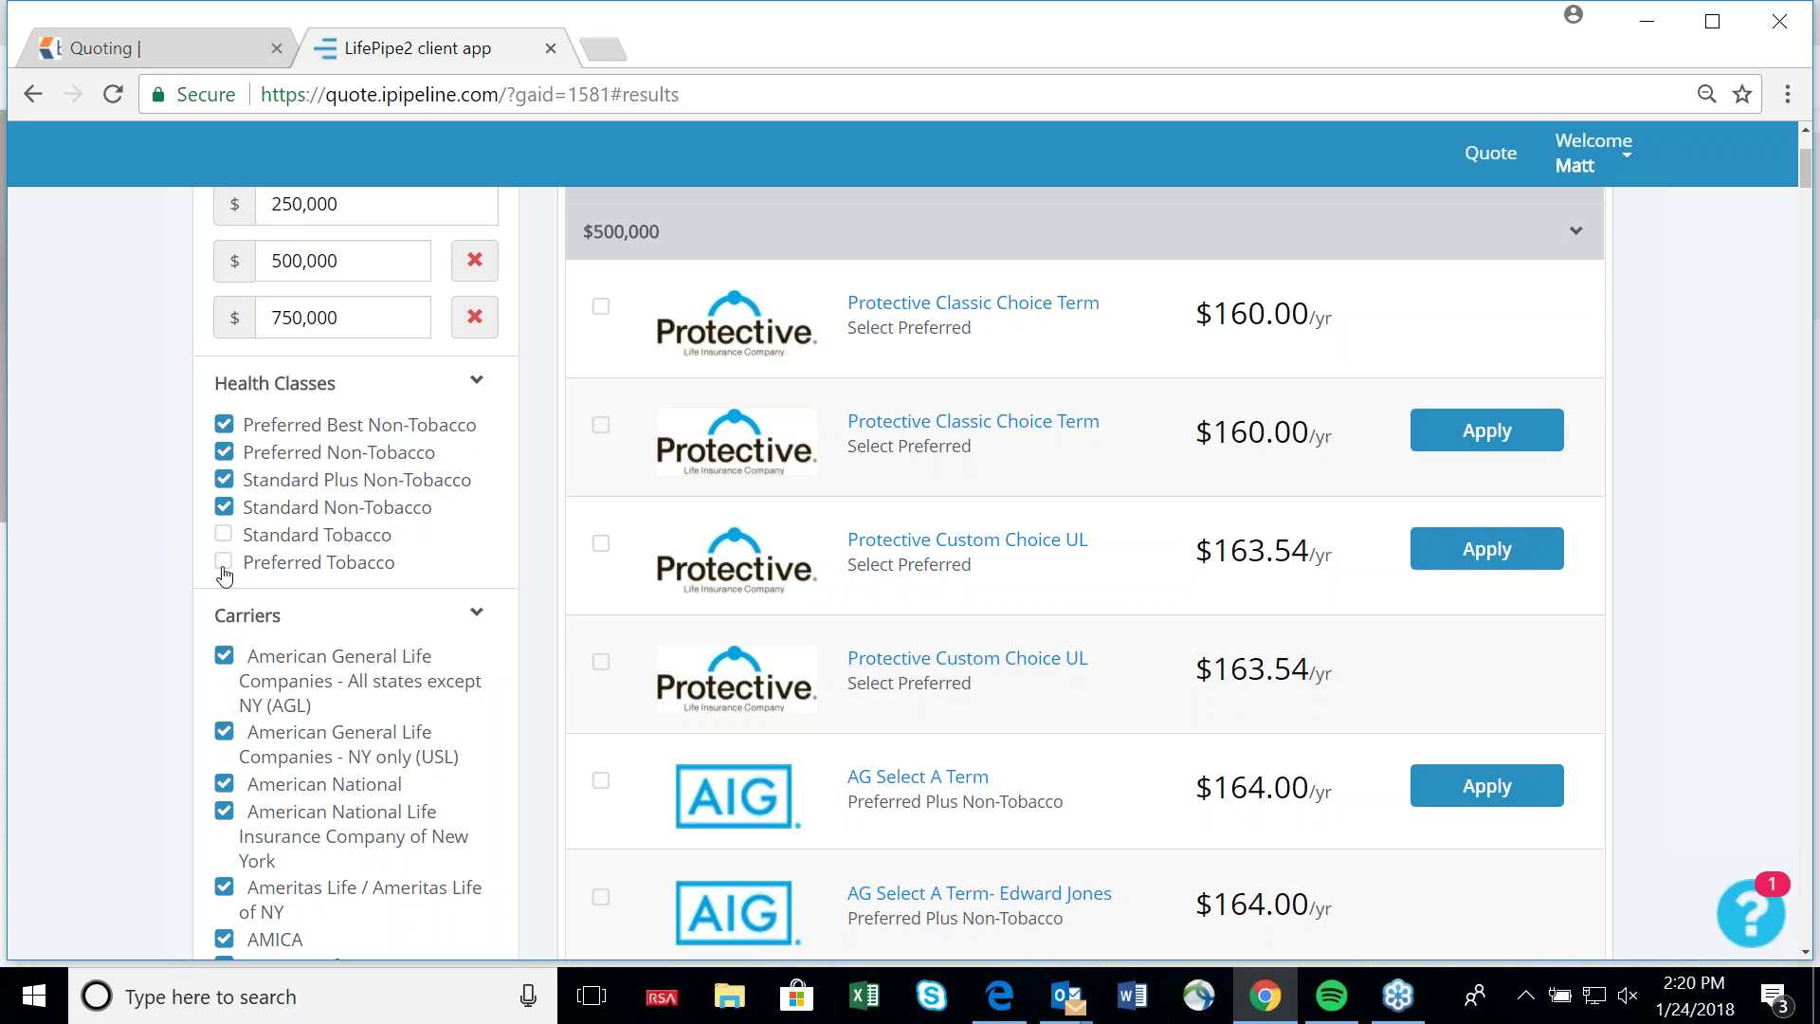
# Include Preferred Tobacco in the health classes and review the reloaded quotes.
pyautogui.click(224, 565)
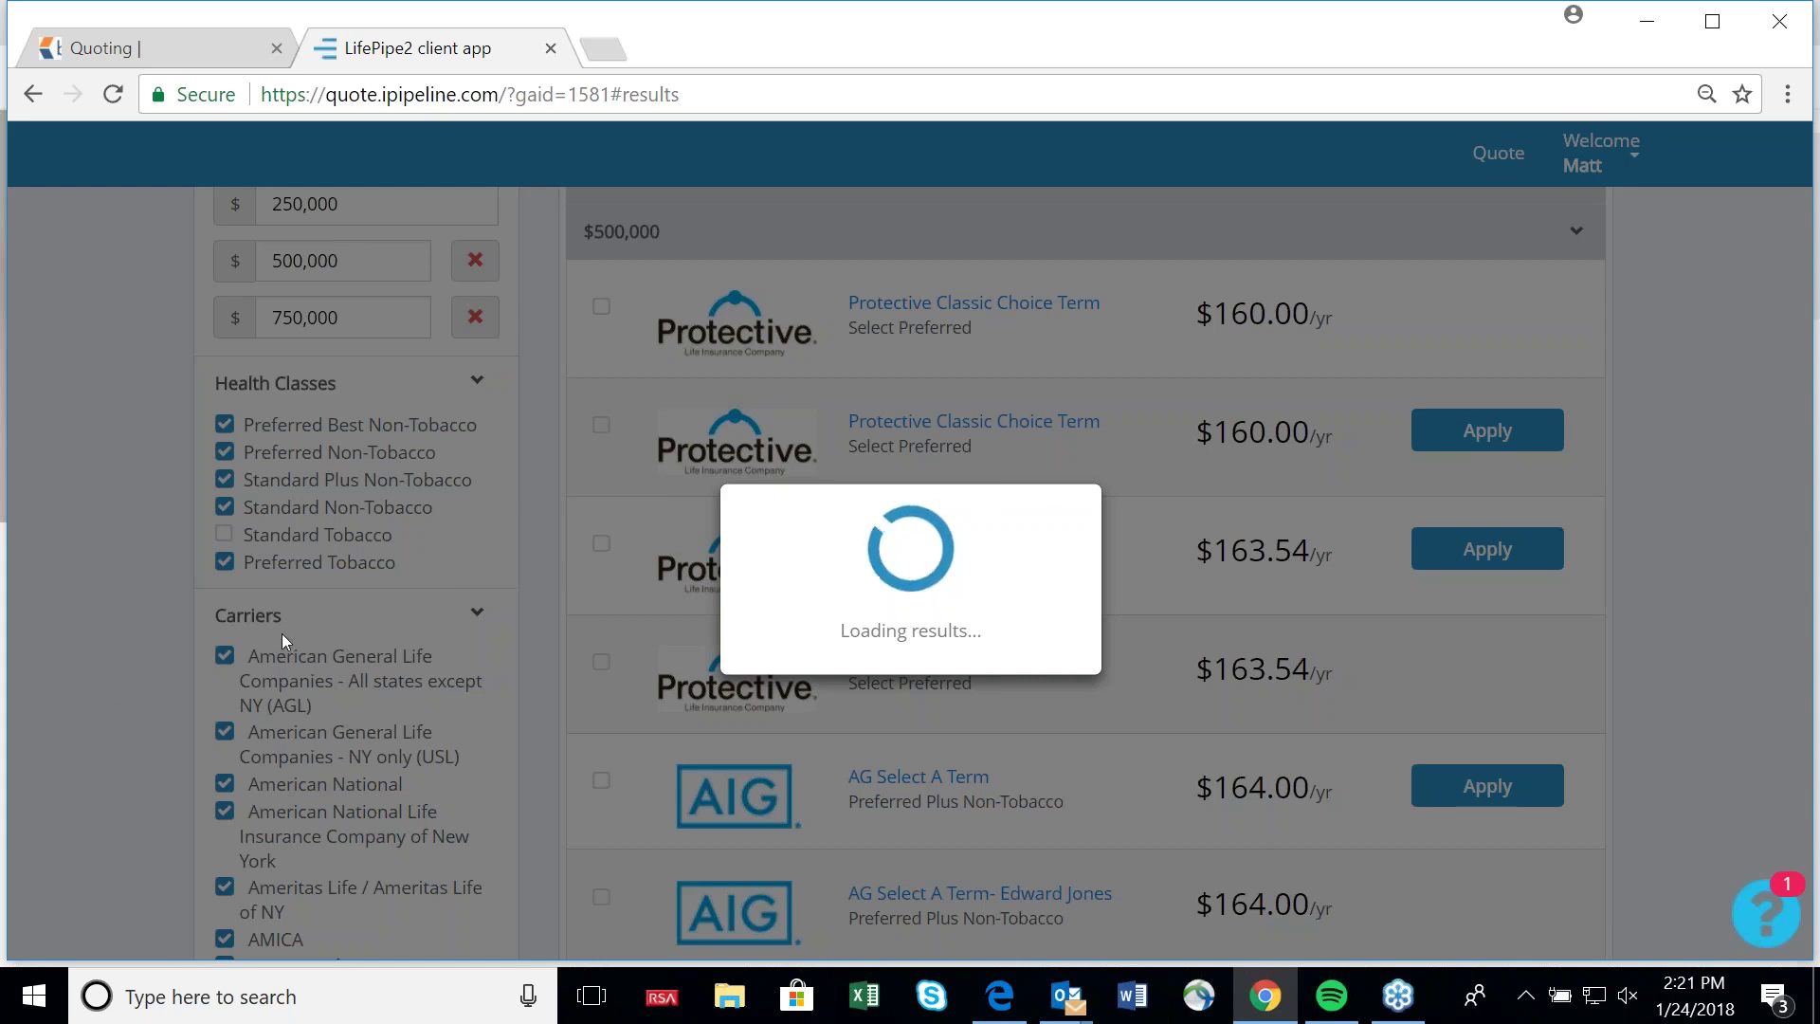
pyautogui.scroll(-3, 275, 635)
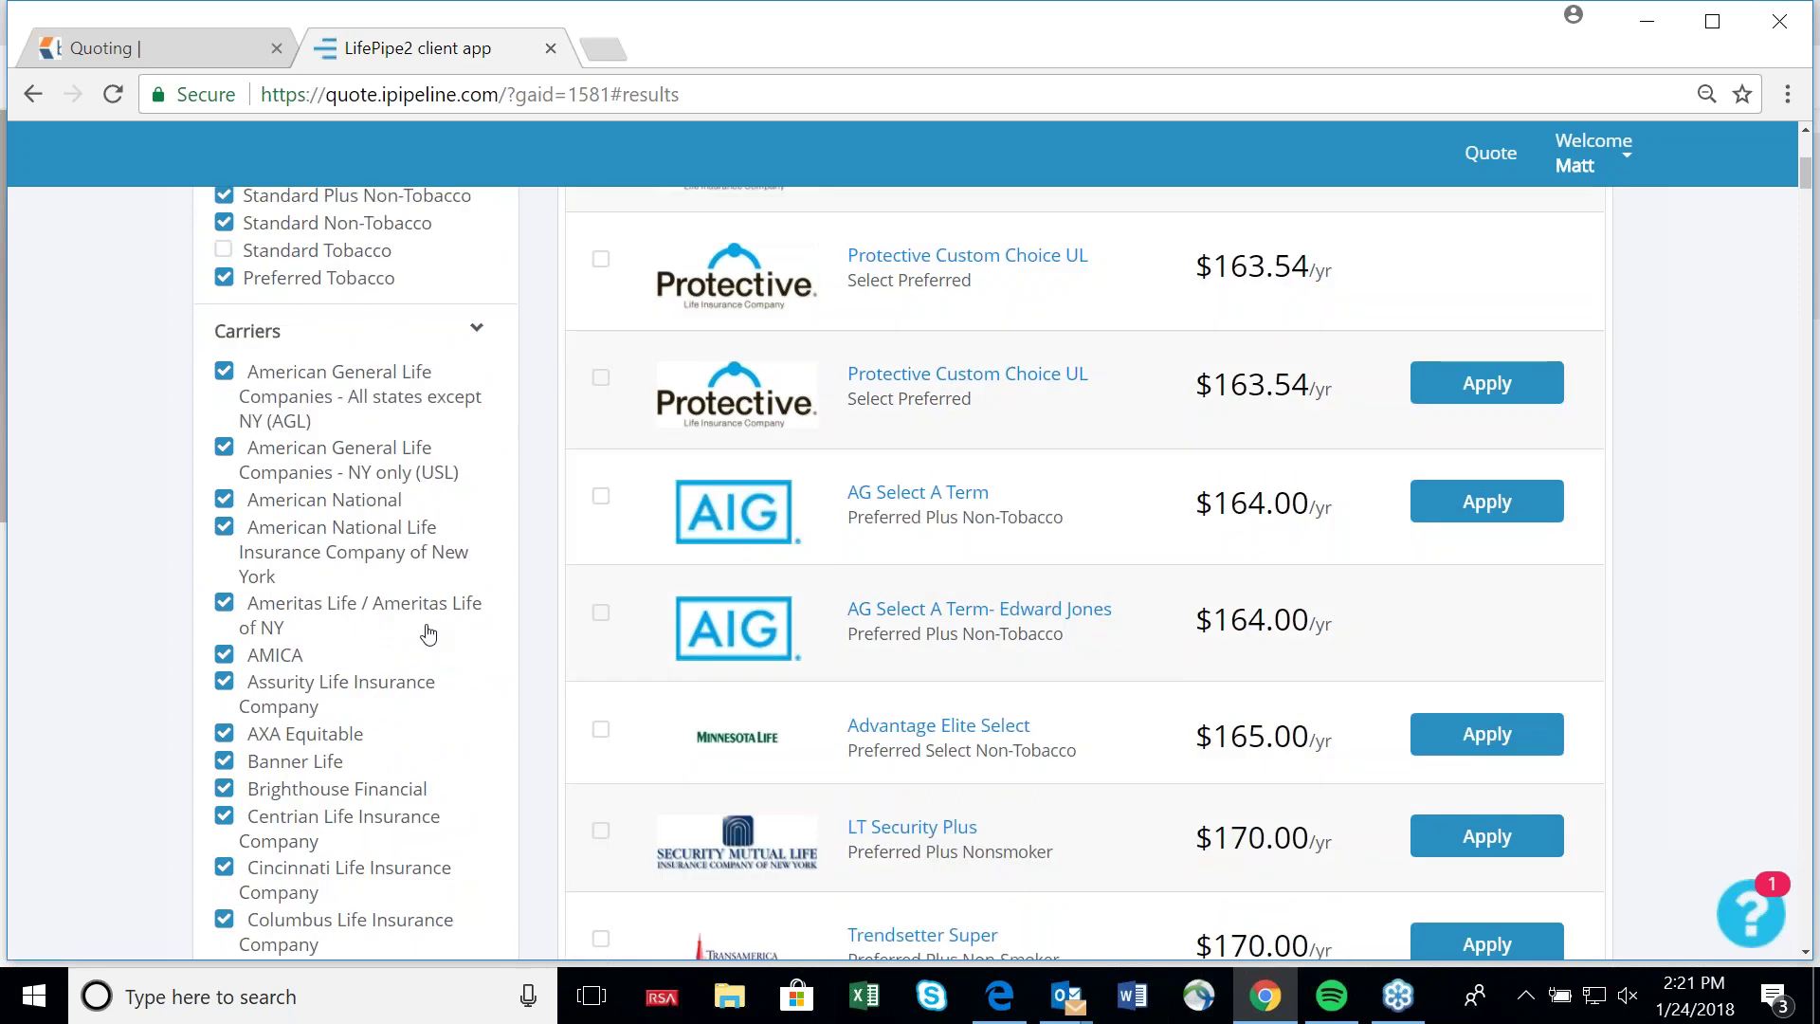
pyautogui.scroll(3, 428, 633)
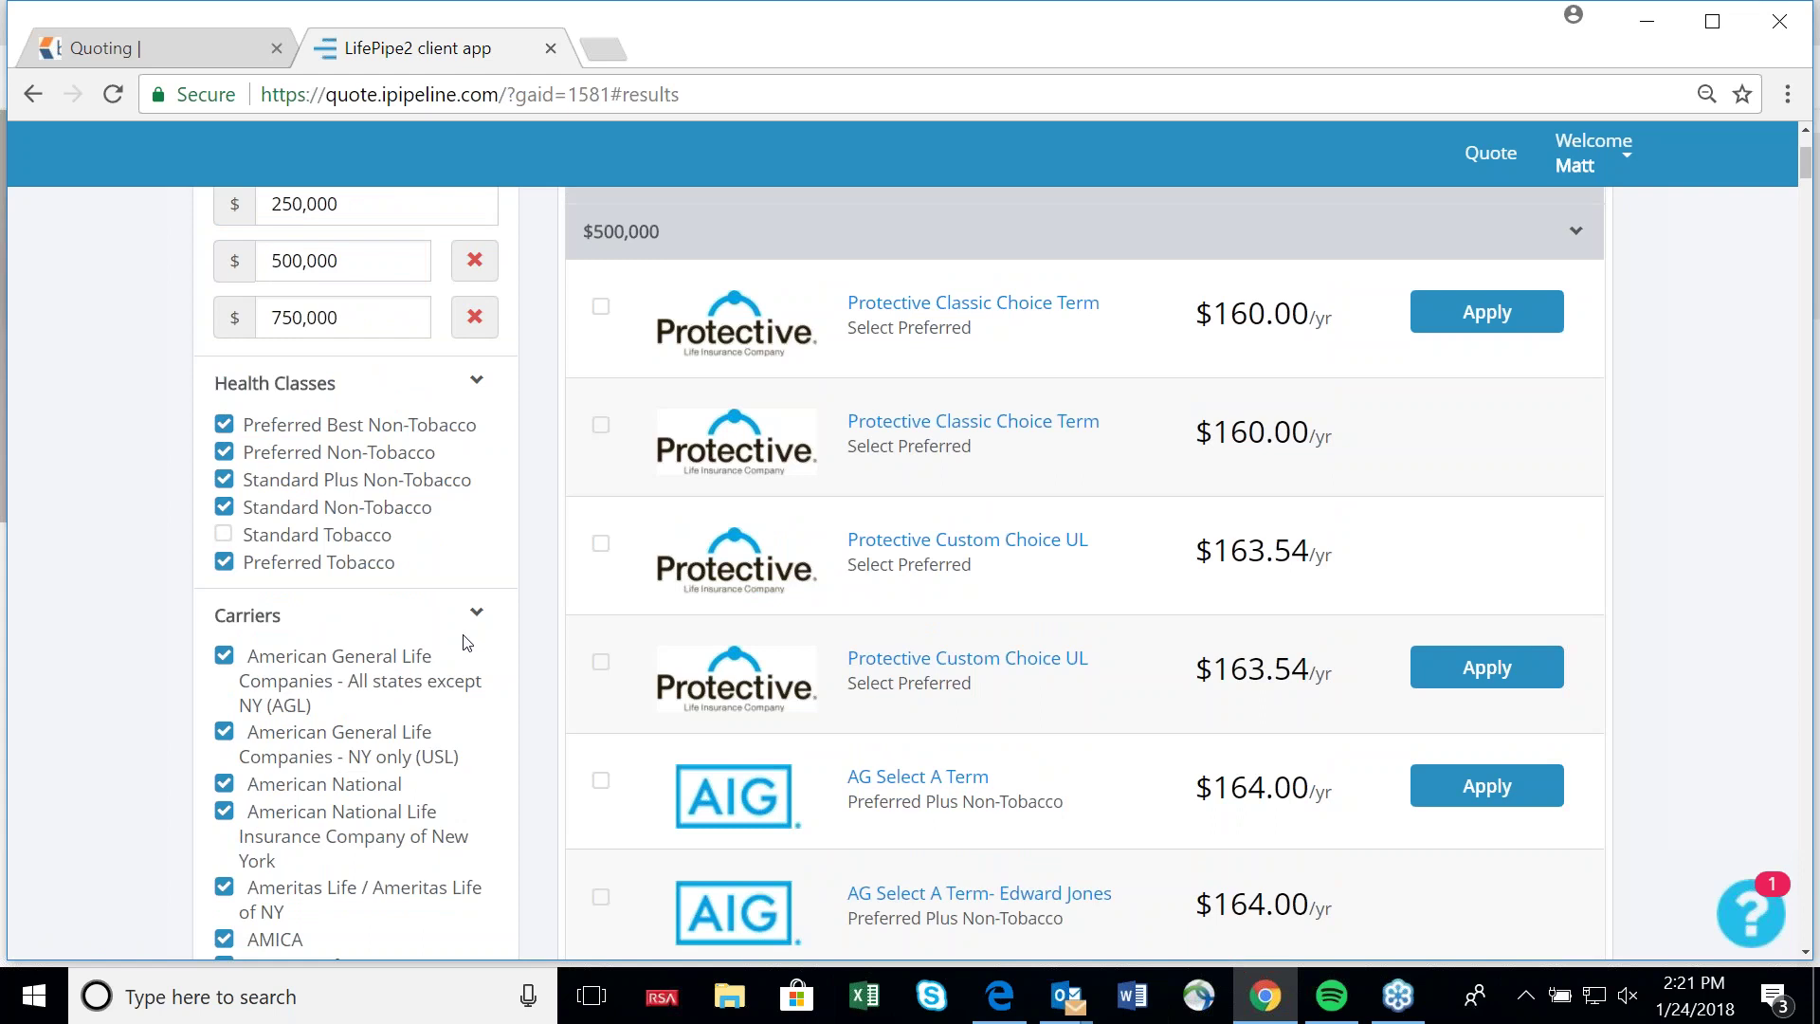
pyautogui.scroll(1, 1042, 633)
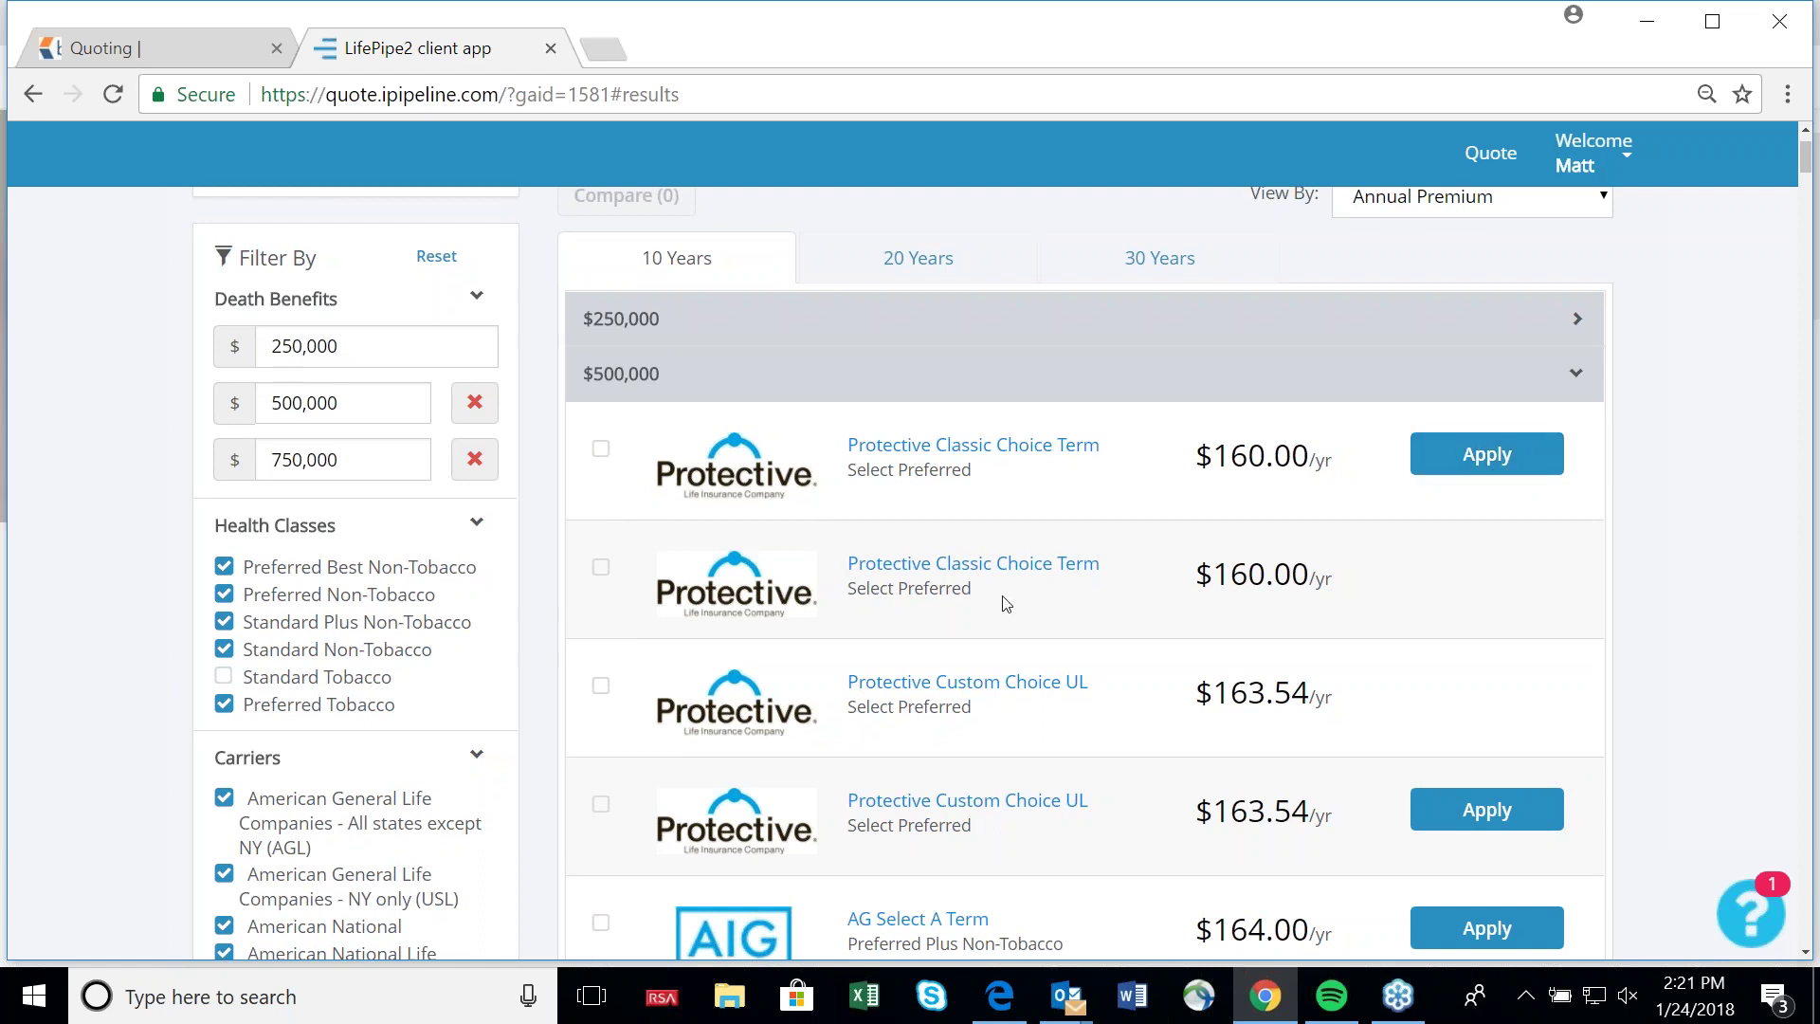
pyautogui.scroll(-1, 1003, 610)
pyautogui.scroll(-2, 398, 678)
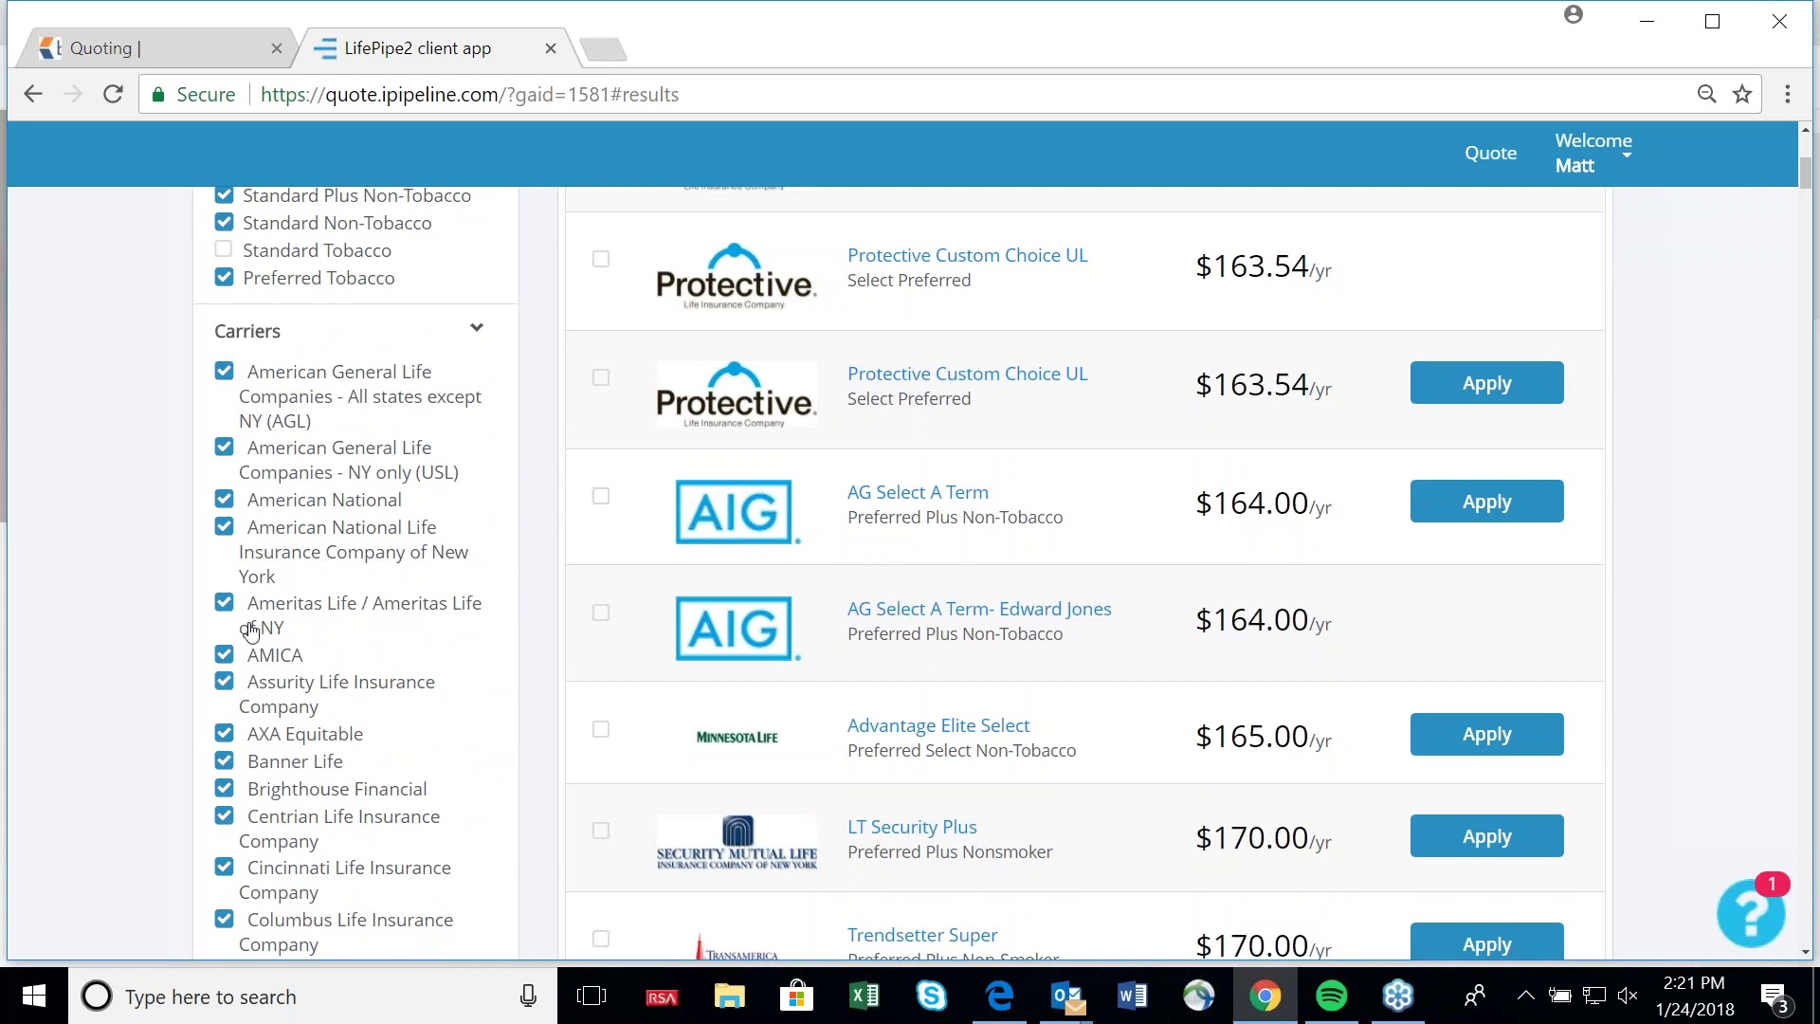
pyautogui.scroll(-3, 360, 702)
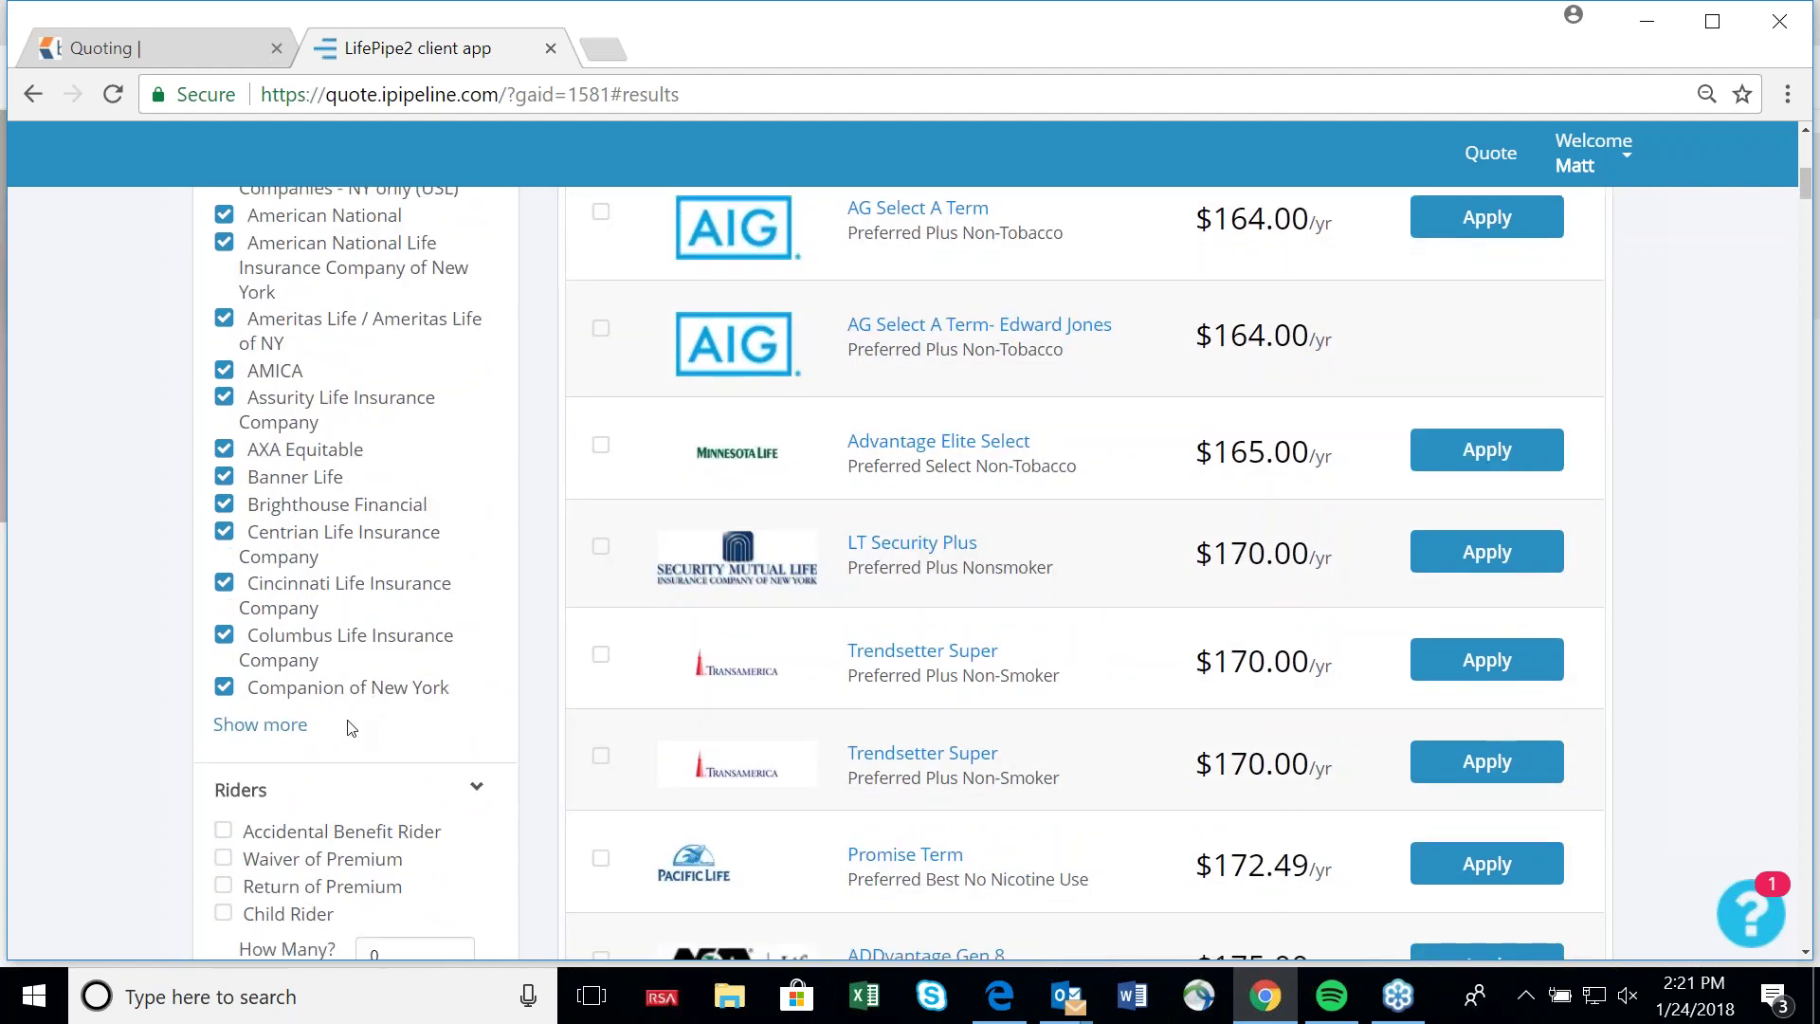
pyautogui.scroll(1, 355, 725)
# Exclude Protective Life and both Protective Life and Annuity of NY carriers.
pyautogui.click(269, 868)
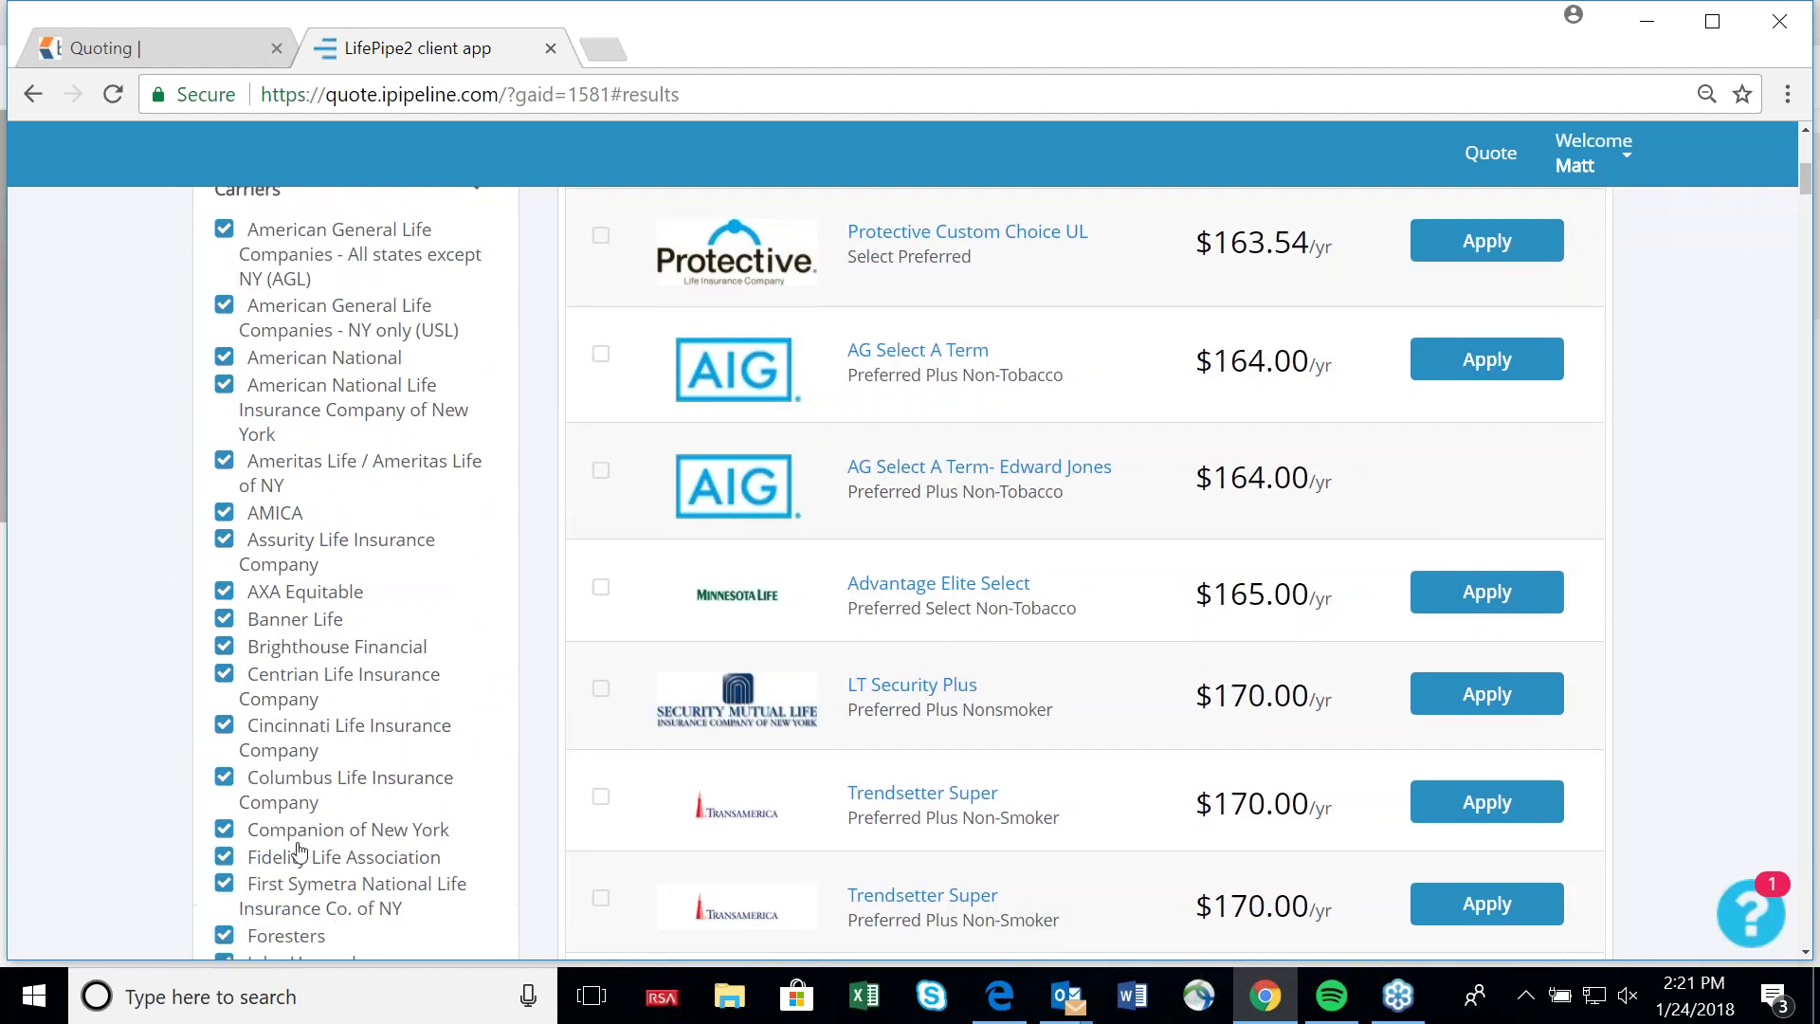
pyautogui.scroll(-5, 388, 791)
pyautogui.scroll(-3, 396, 785)
pyautogui.scroll(3, 247, 569)
pyautogui.click(224, 552)
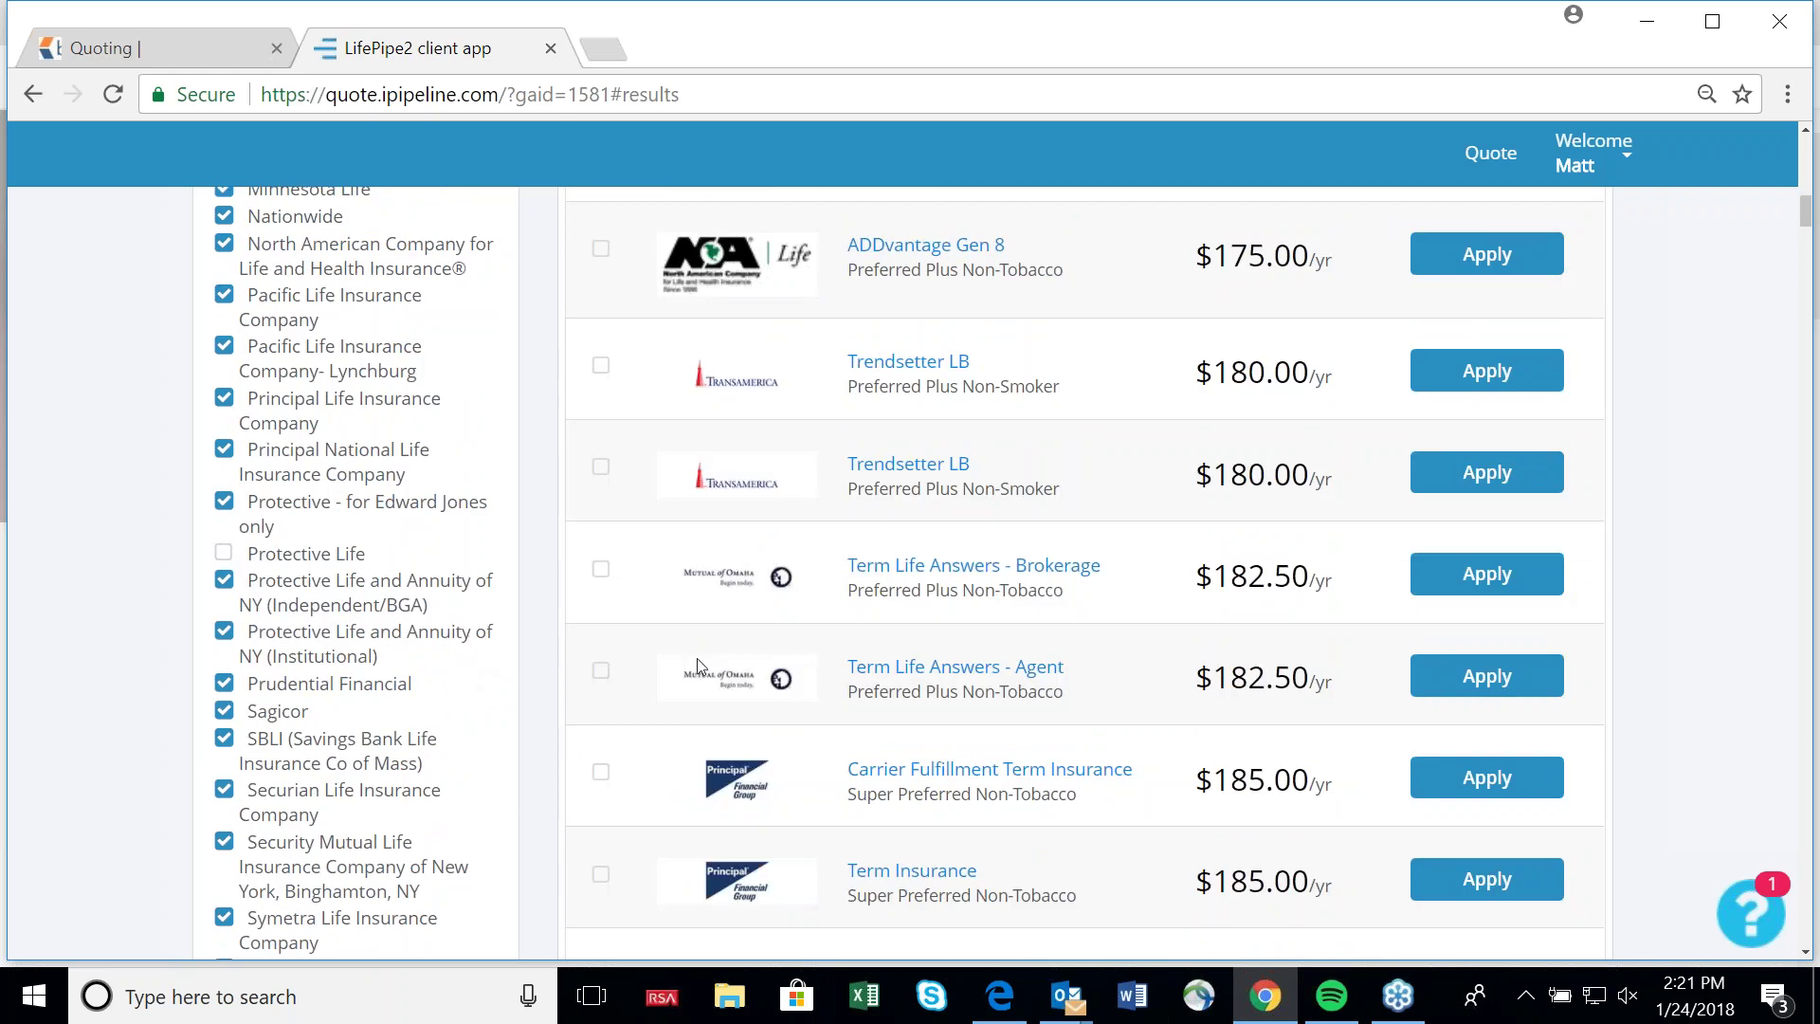
pyautogui.scroll(15, 697, 657)
pyautogui.scroll(-10, 708, 673)
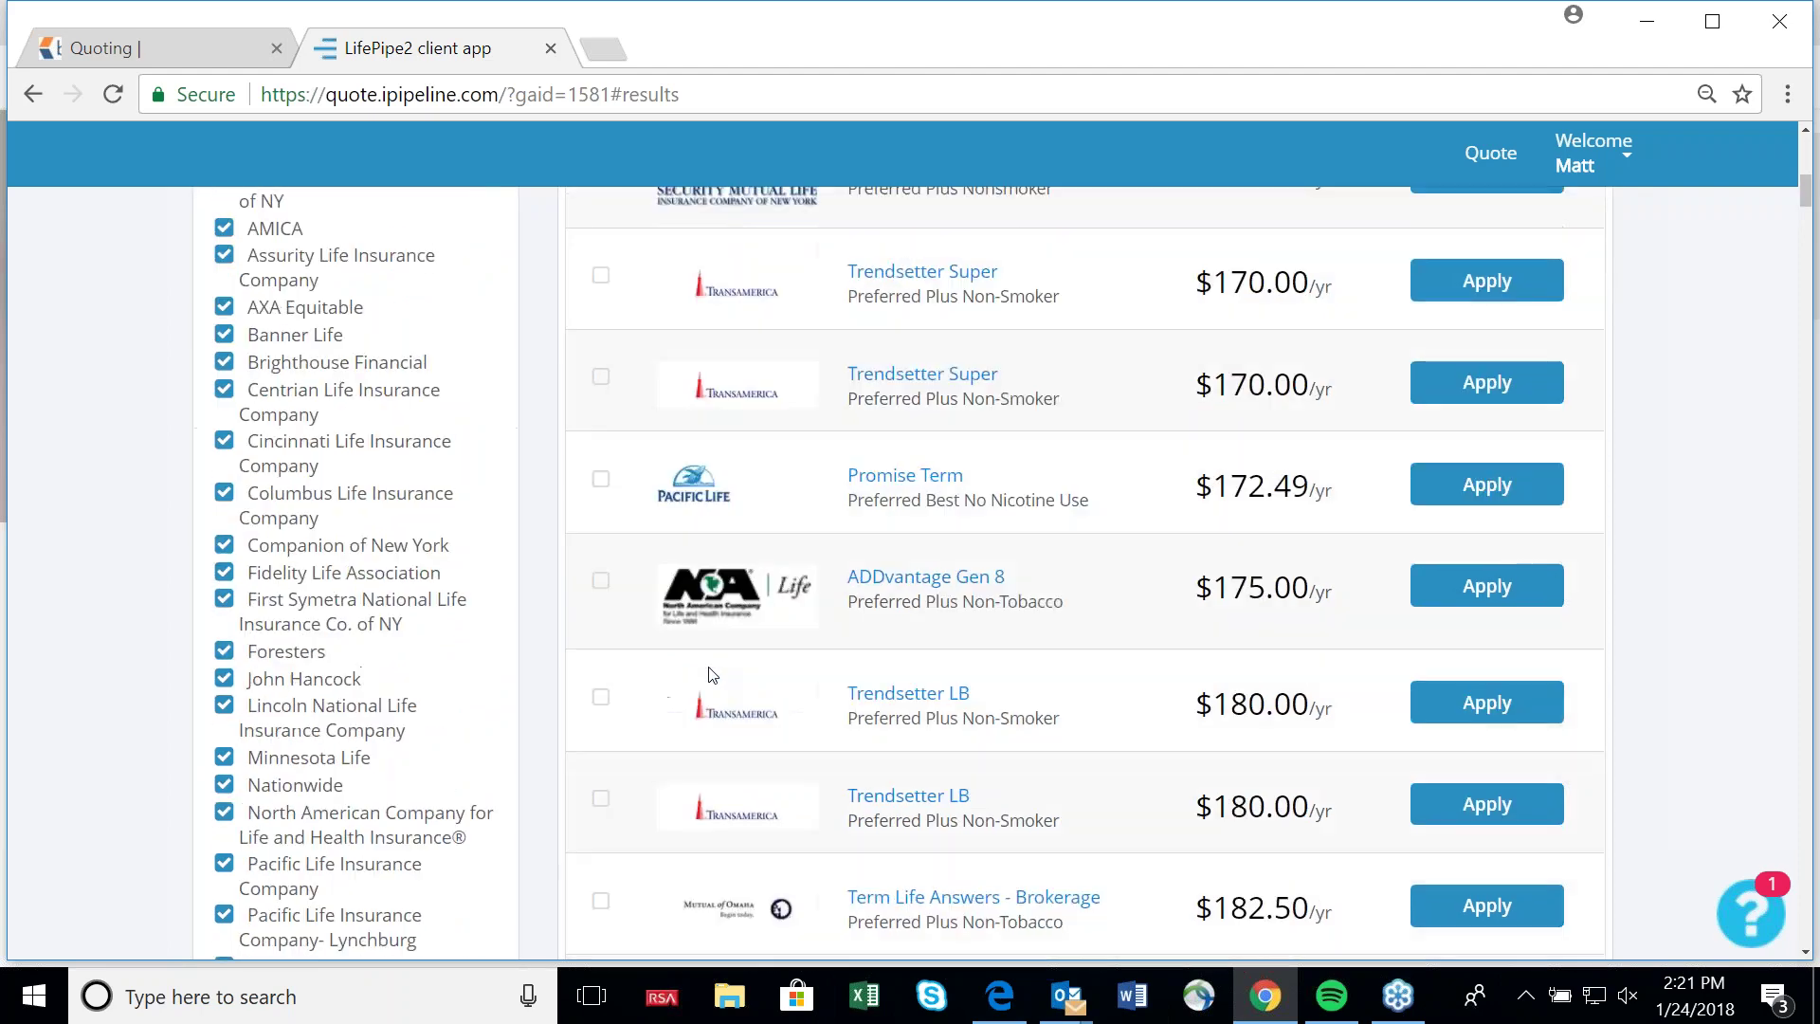
pyautogui.scroll(-3, 720, 654)
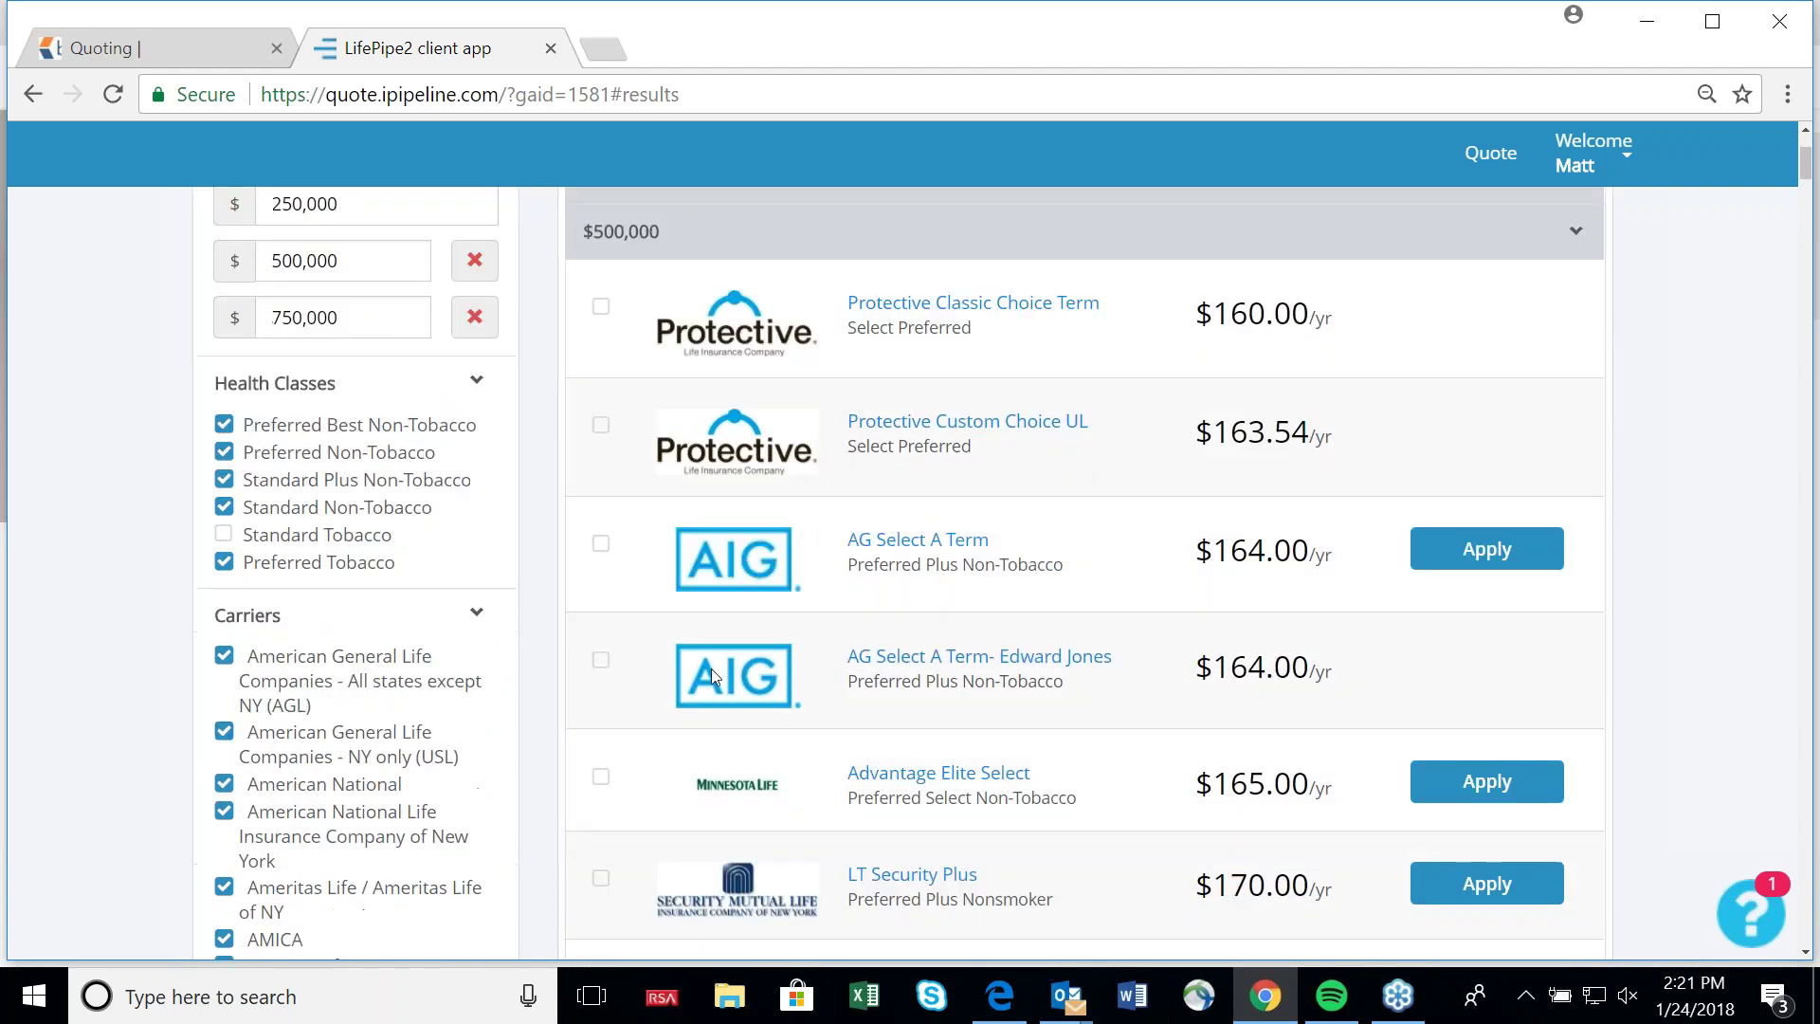
pyautogui.scroll(-8, 711, 668)
pyautogui.scroll(-5, 436, 686)
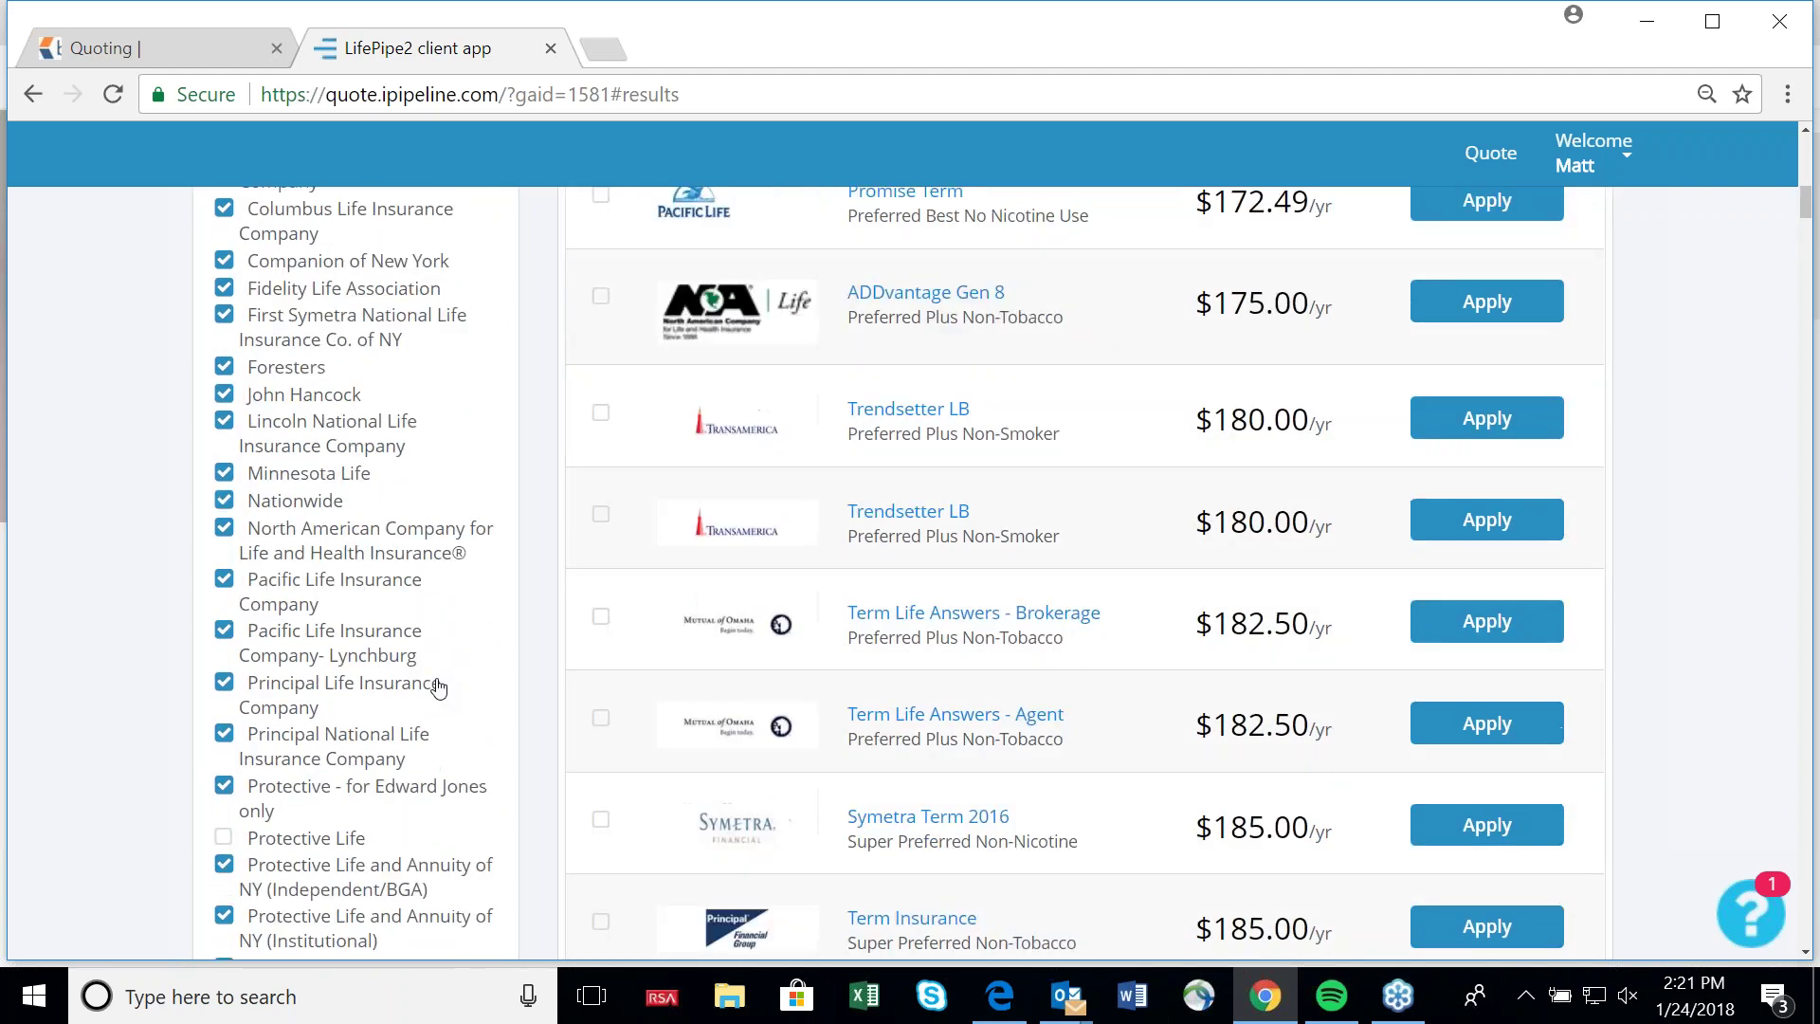
pyautogui.click(228, 586)
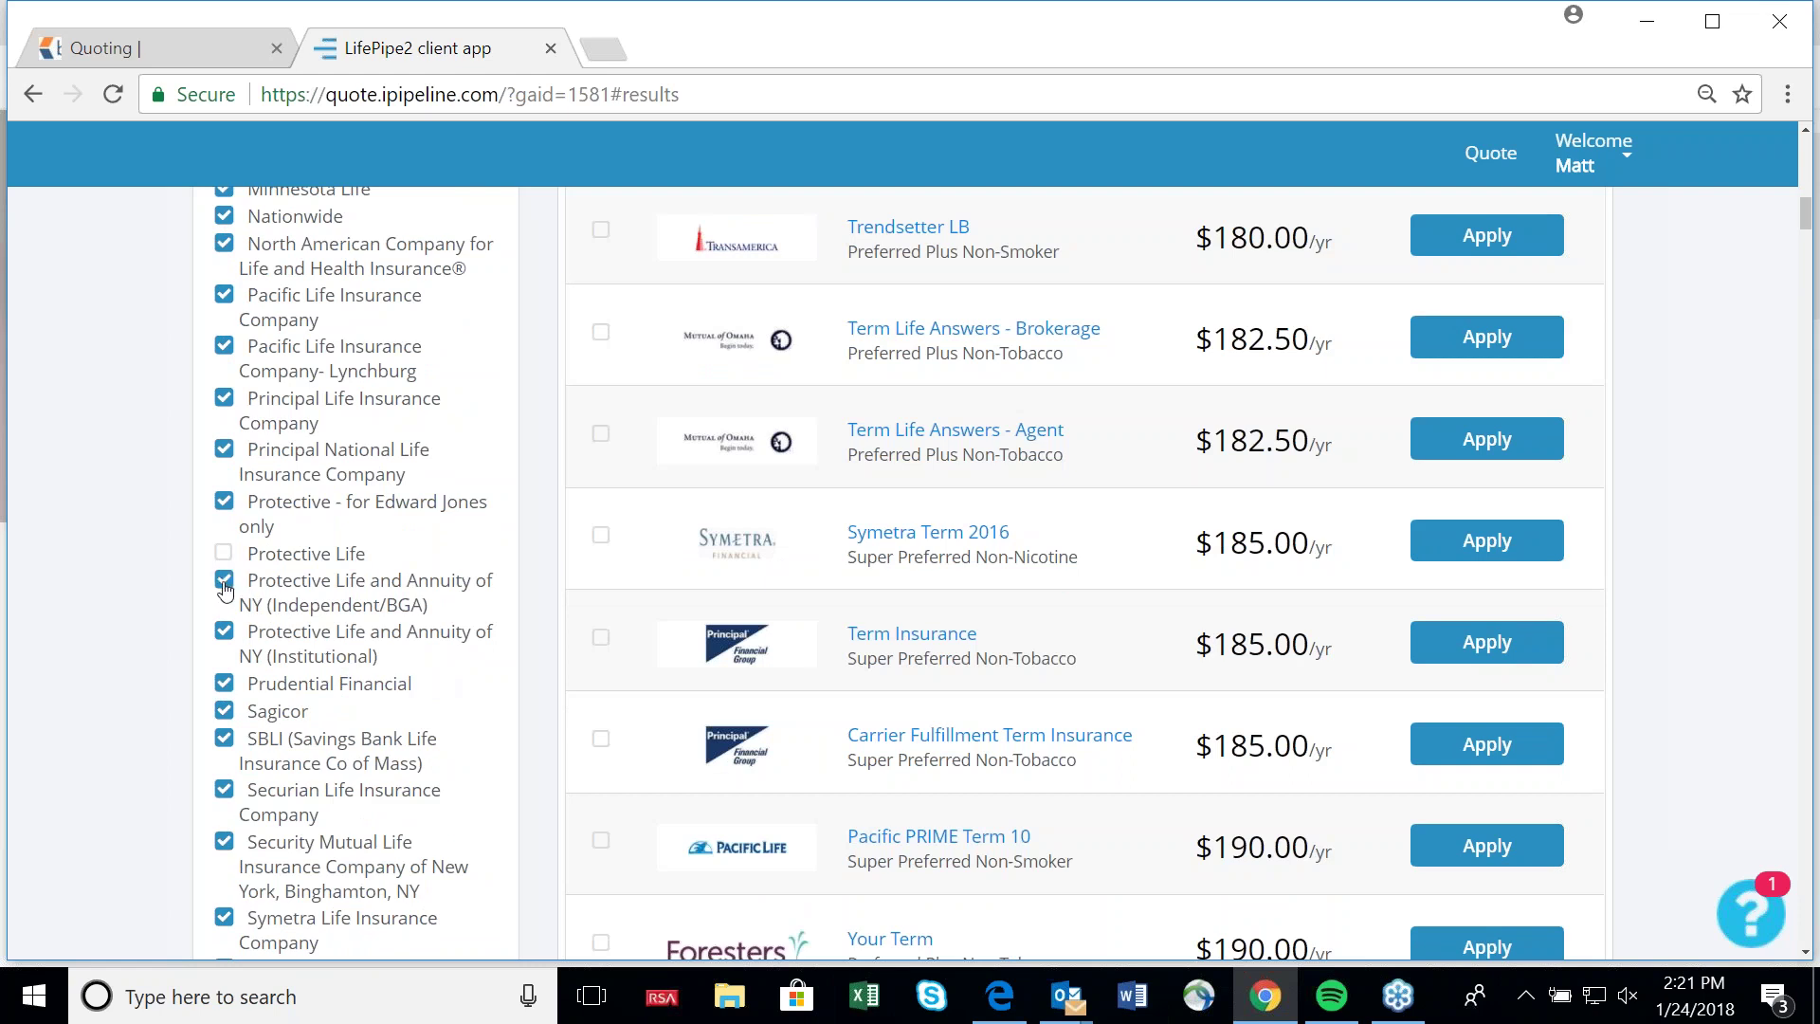
pyautogui.click(229, 630)
pyautogui.scroll(3, 1064, 609)
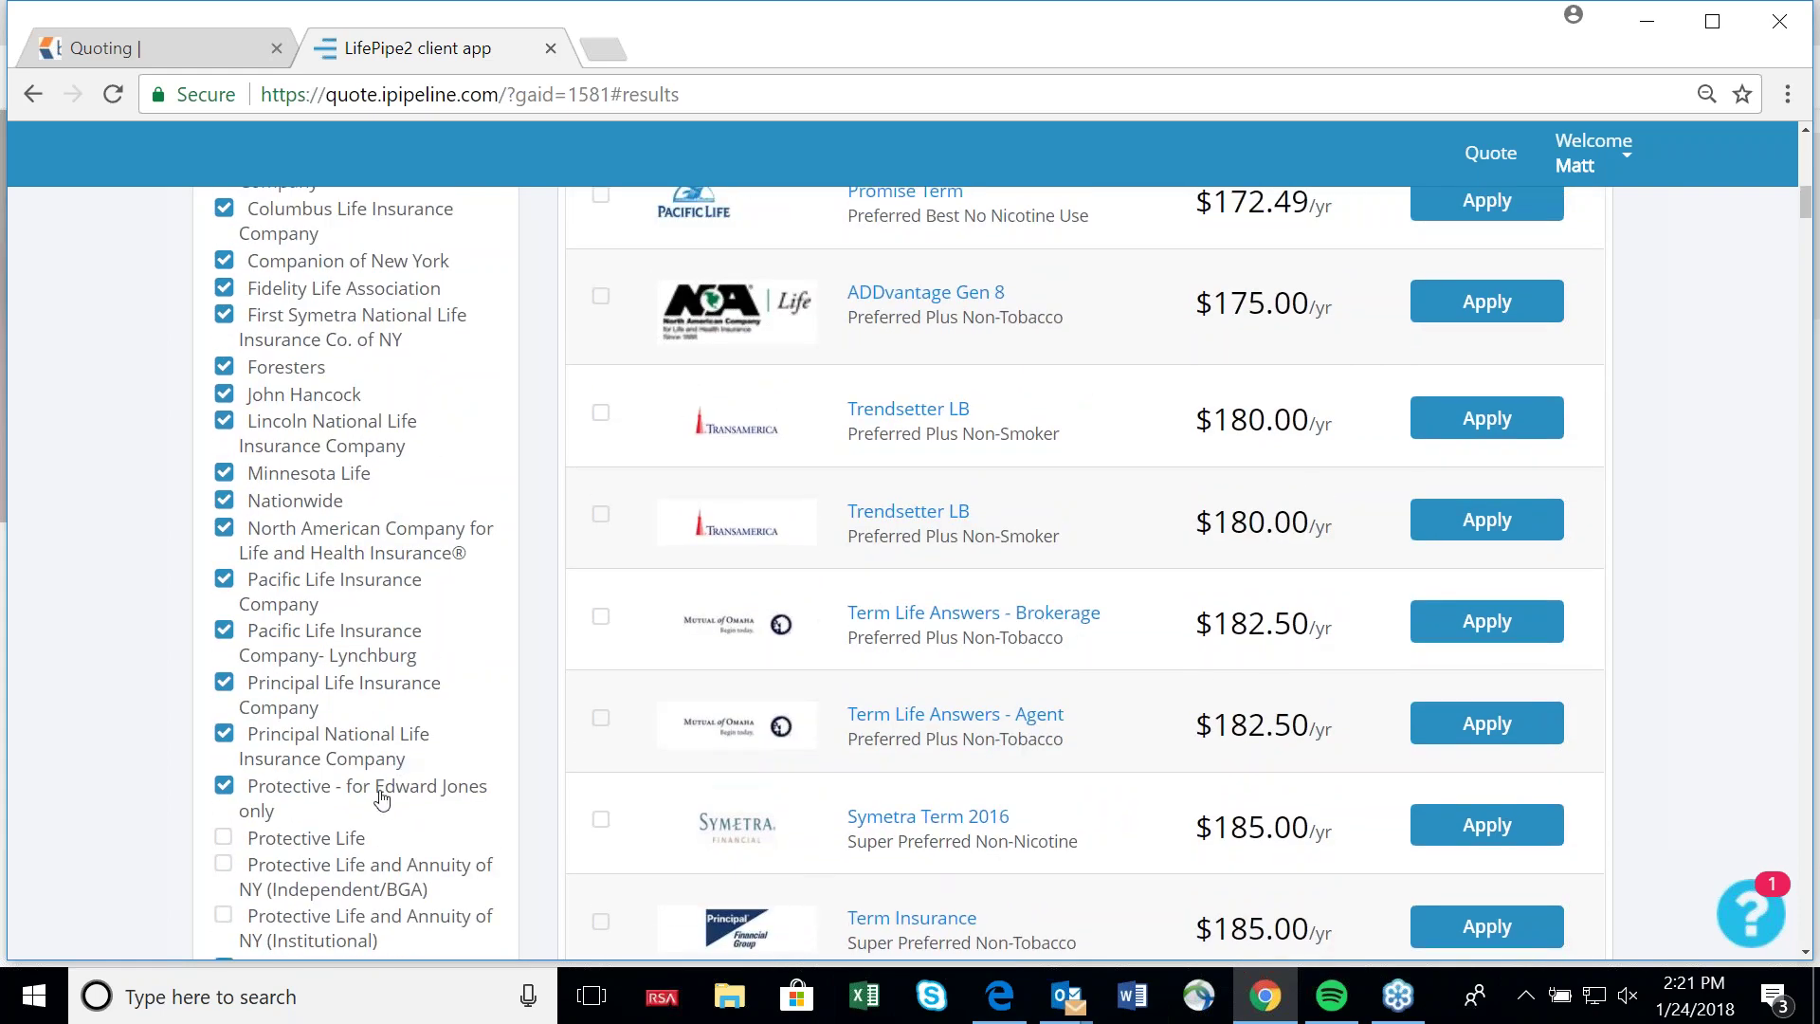
pyautogui.scroll(8, 355, 711)
pyautogui.scroll(5, 356, 711)
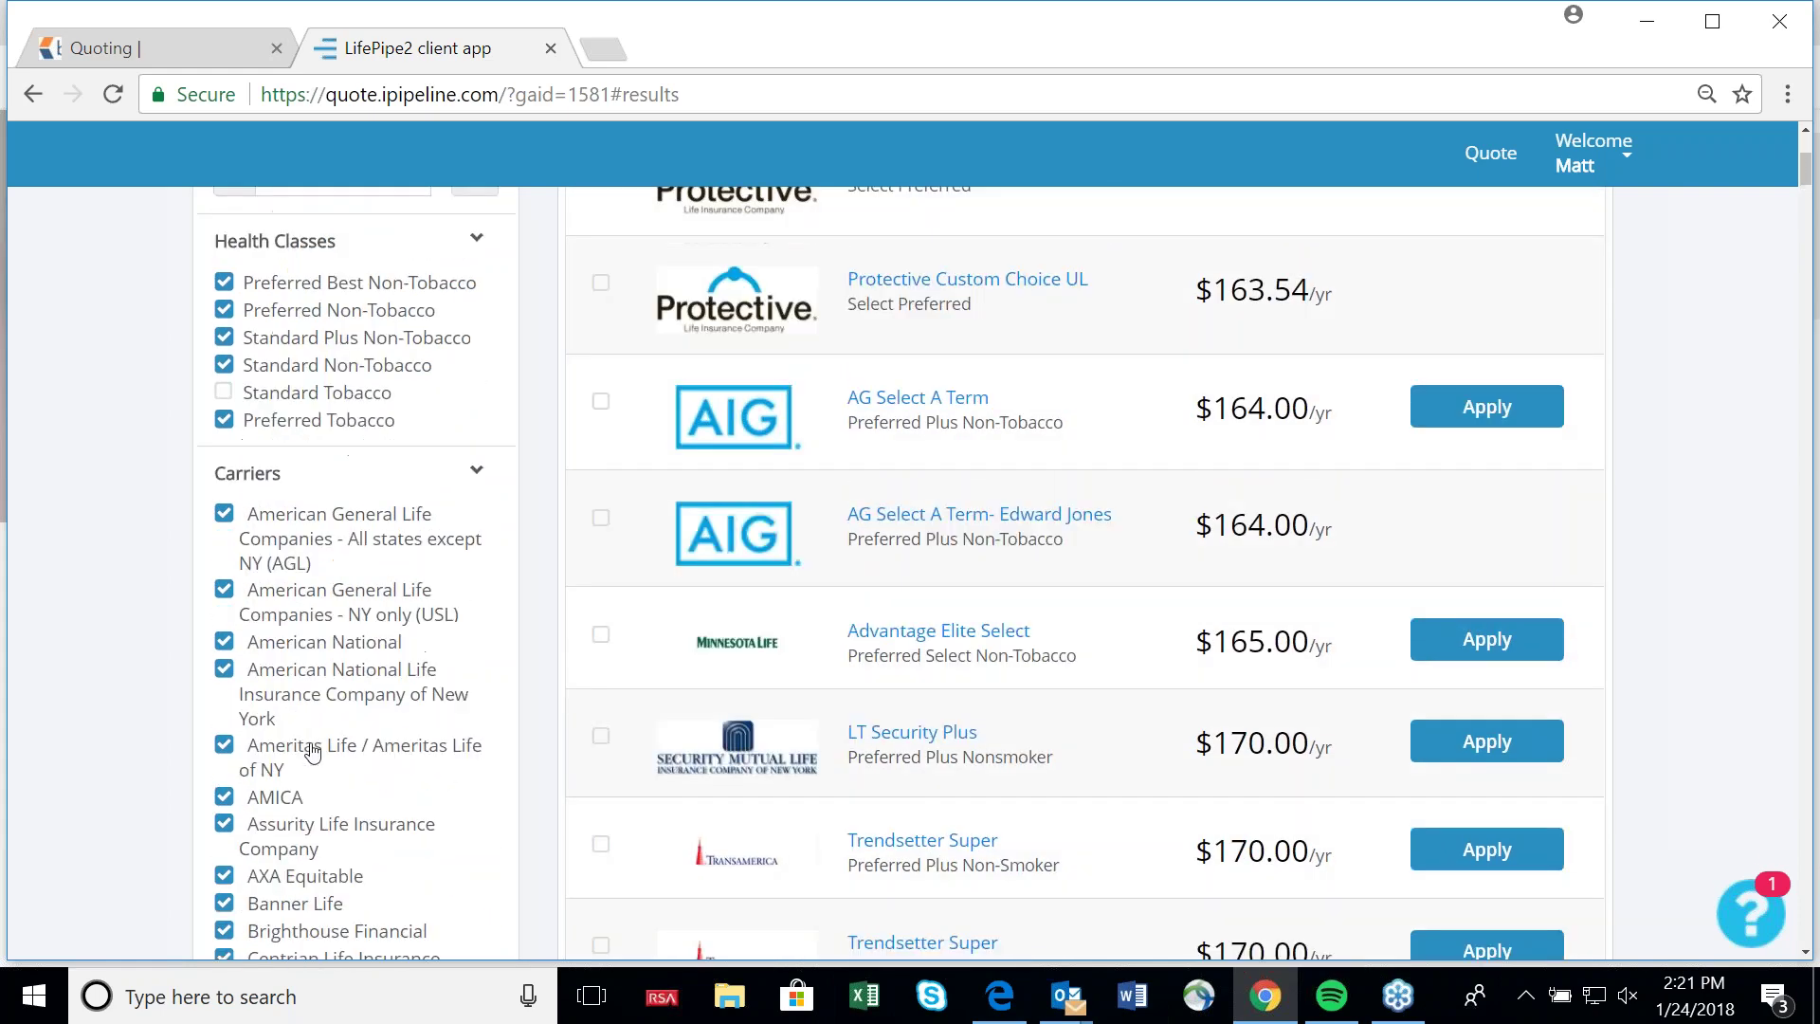
# Add the Child Rider with How Many set to 1.
pyautogui.moveTo(1287, 709)
pyautogui.scroll(-20, 1287, 709)
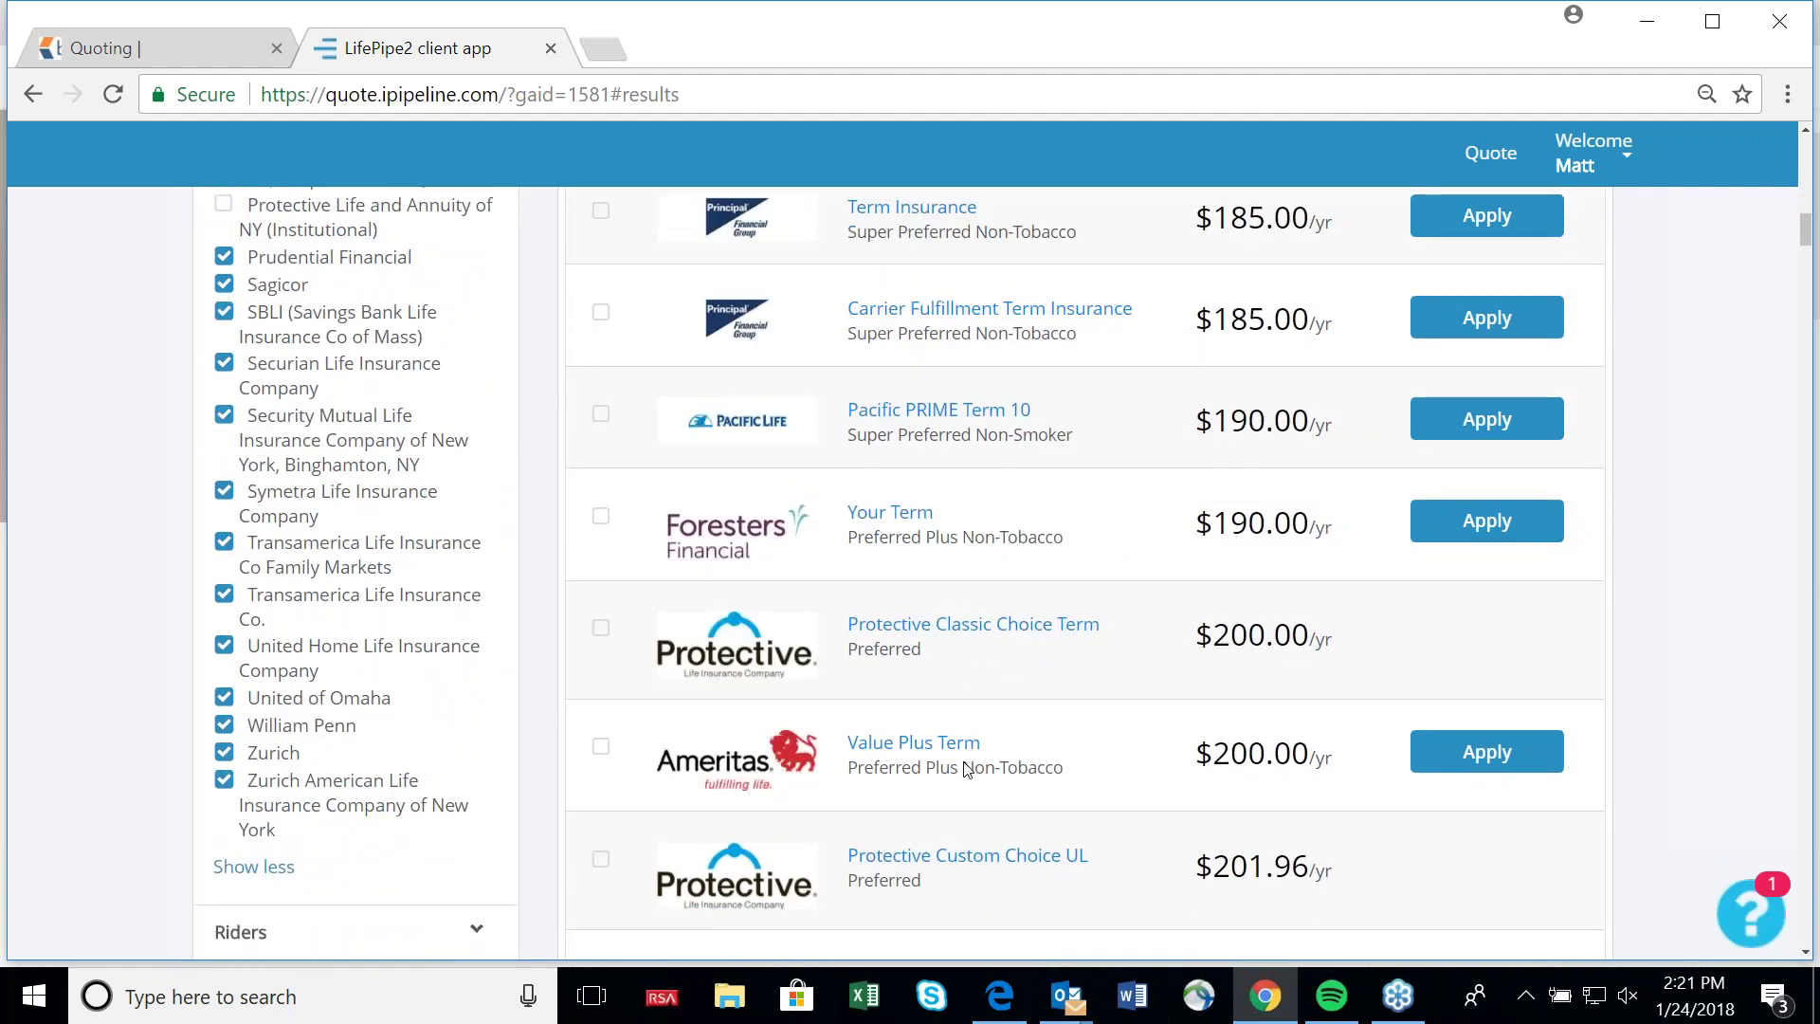
pyautogui.scroll(-3, 964, 769)
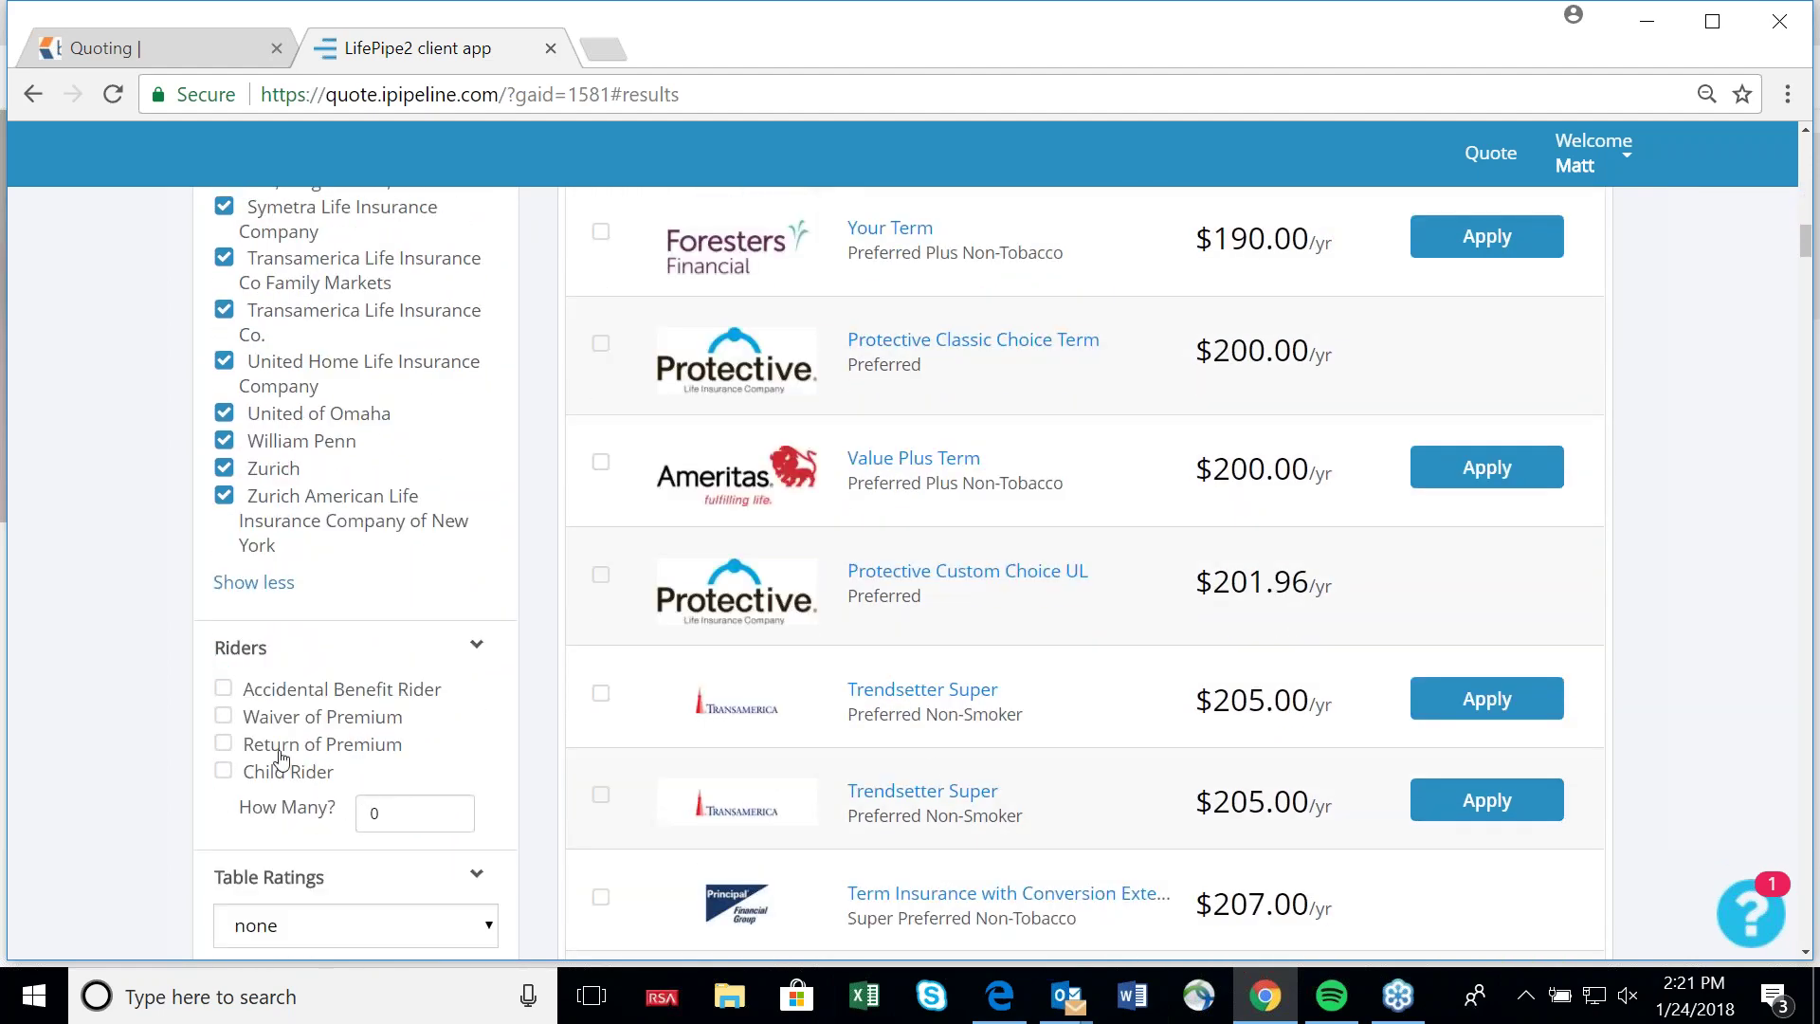
pyautogui.click(234, 779)
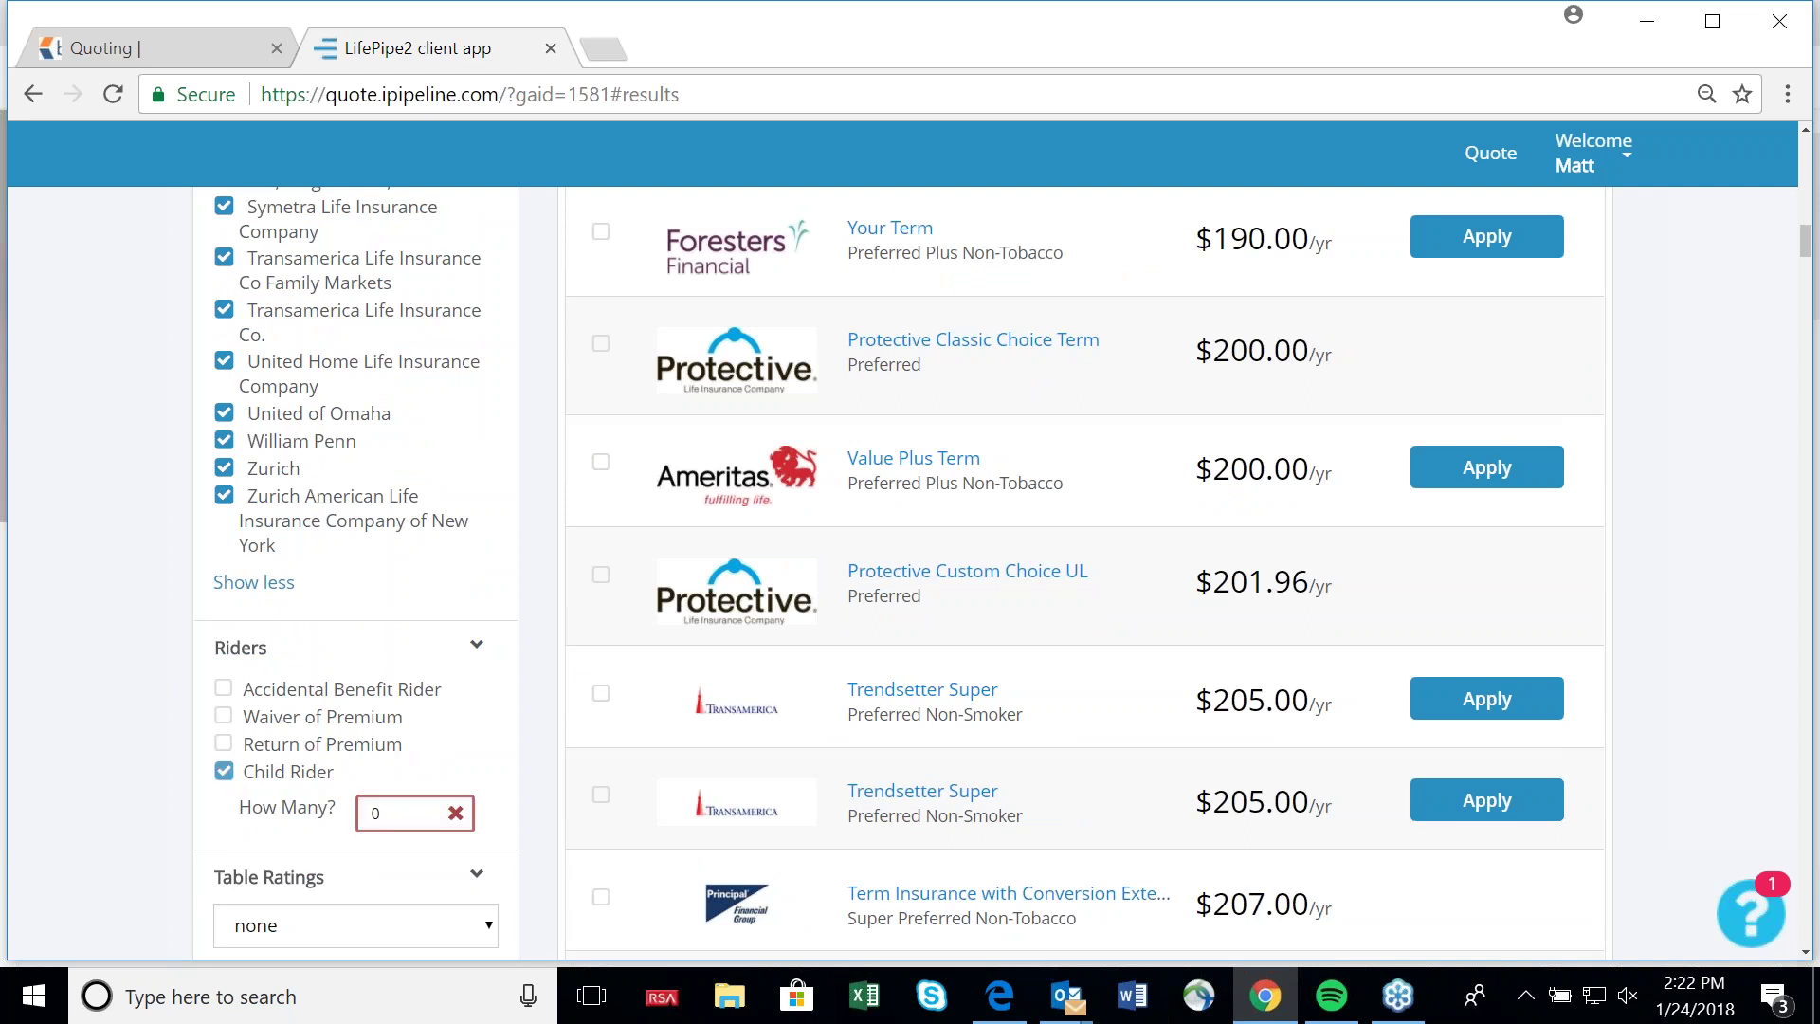
pyautogui.click(413, 812)
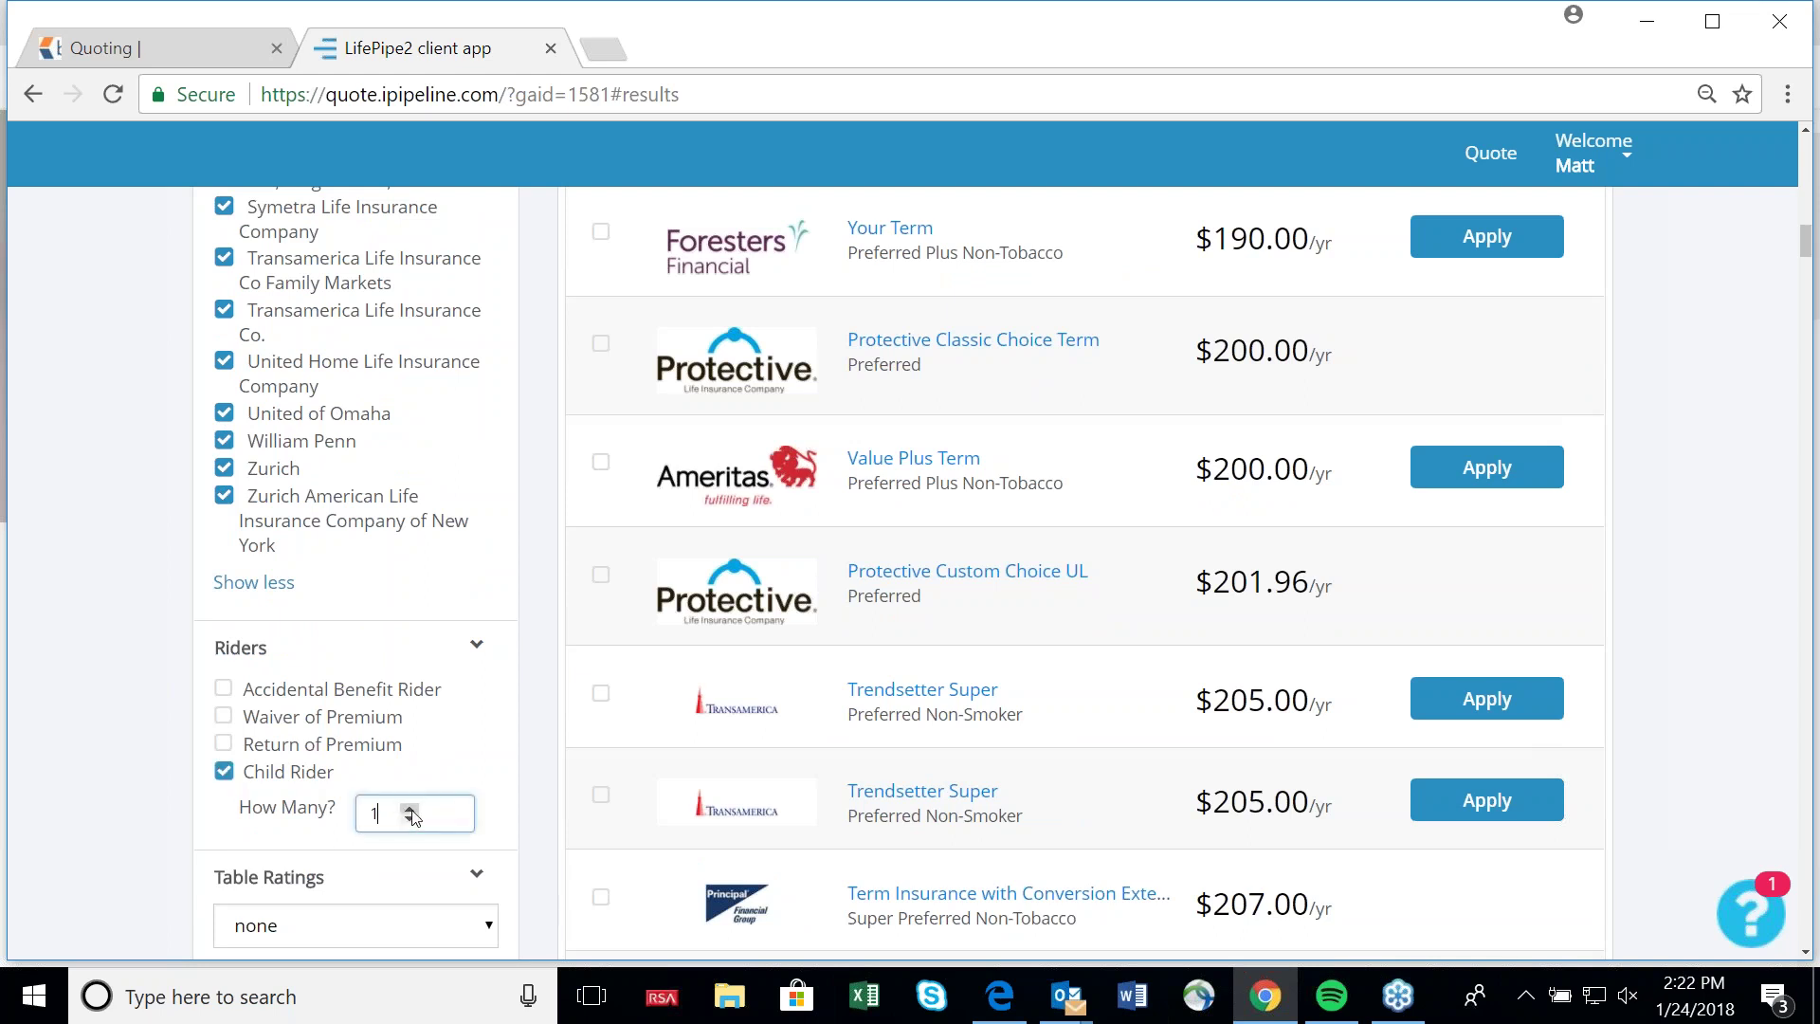